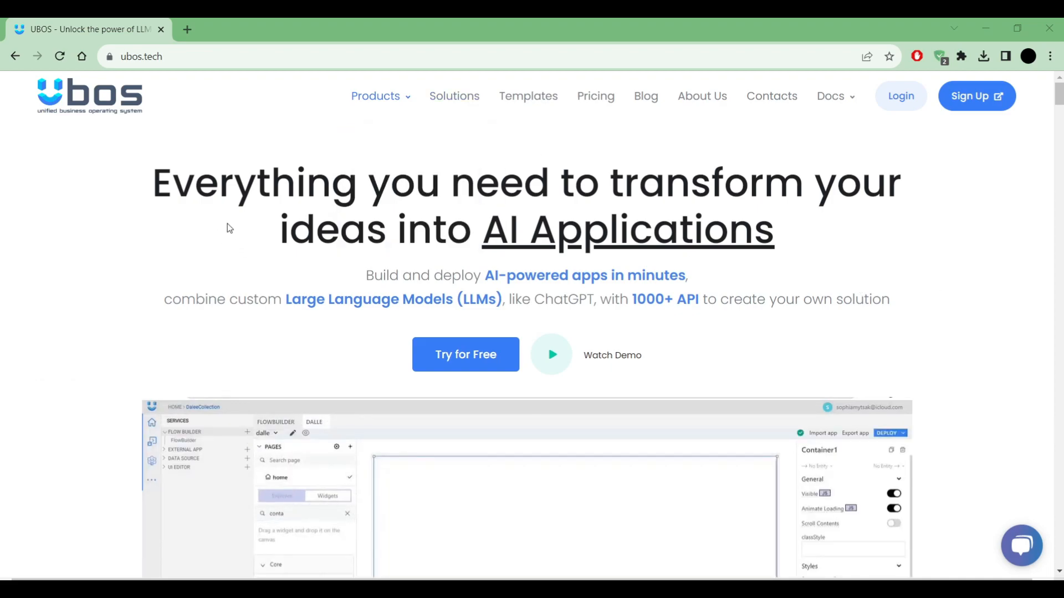
Browse the UBOS website's template catalogue and open the "Custom ChatGPT for your Business" template
left_click(159, 63)
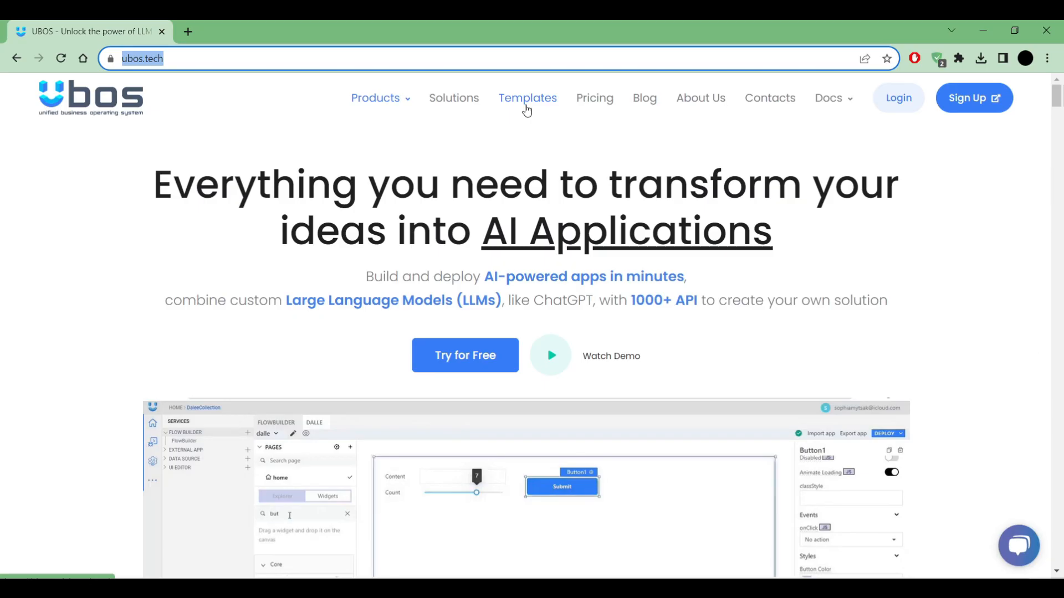
left_click(434, 169)
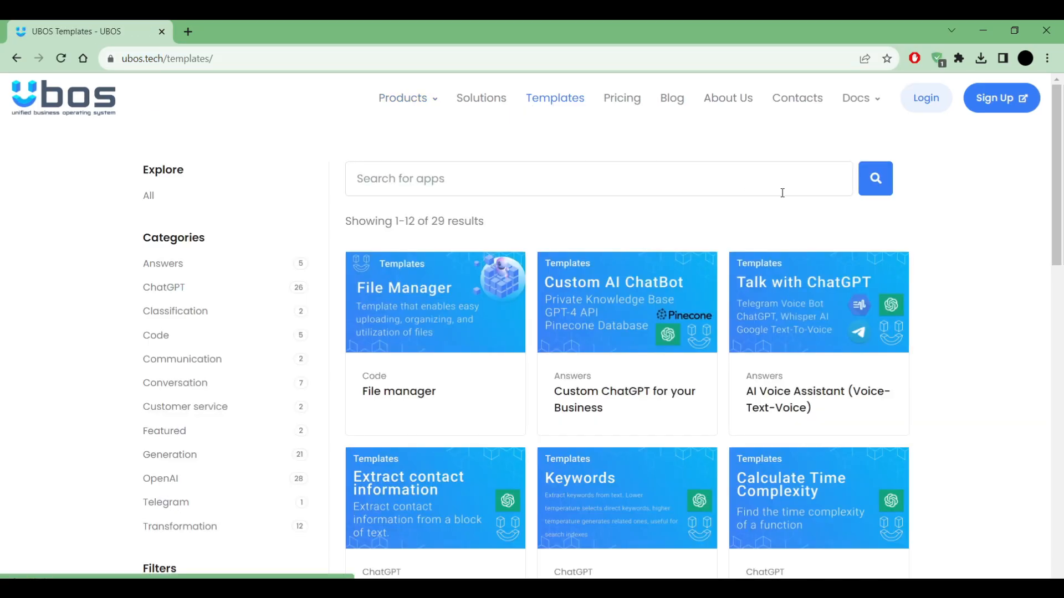
scroll(614, 363, "down", 5)
scroll(614, 363, "down", 8)
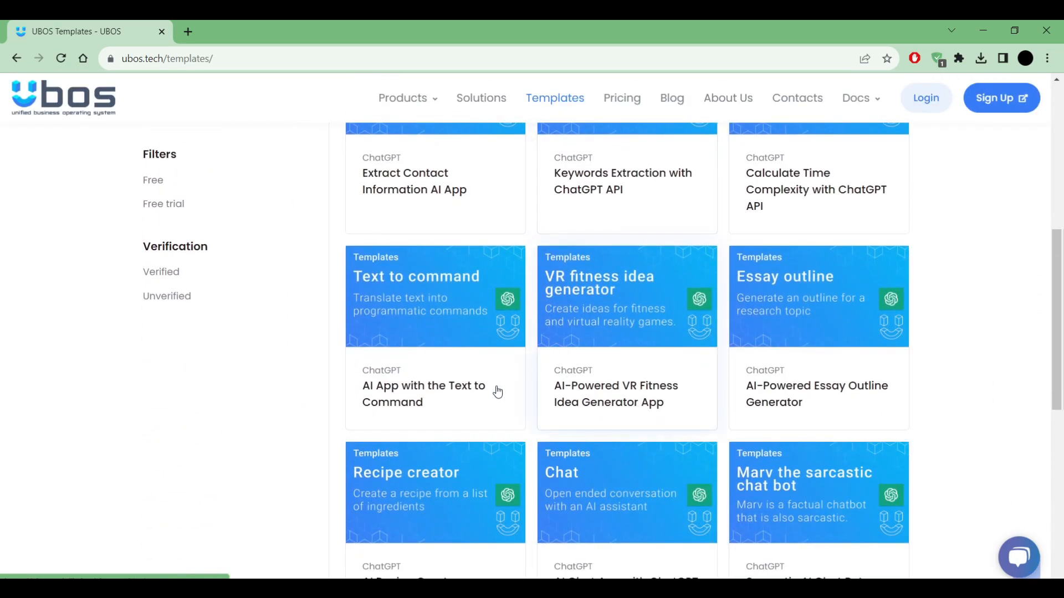
scroll(665, 420, "up", 3)
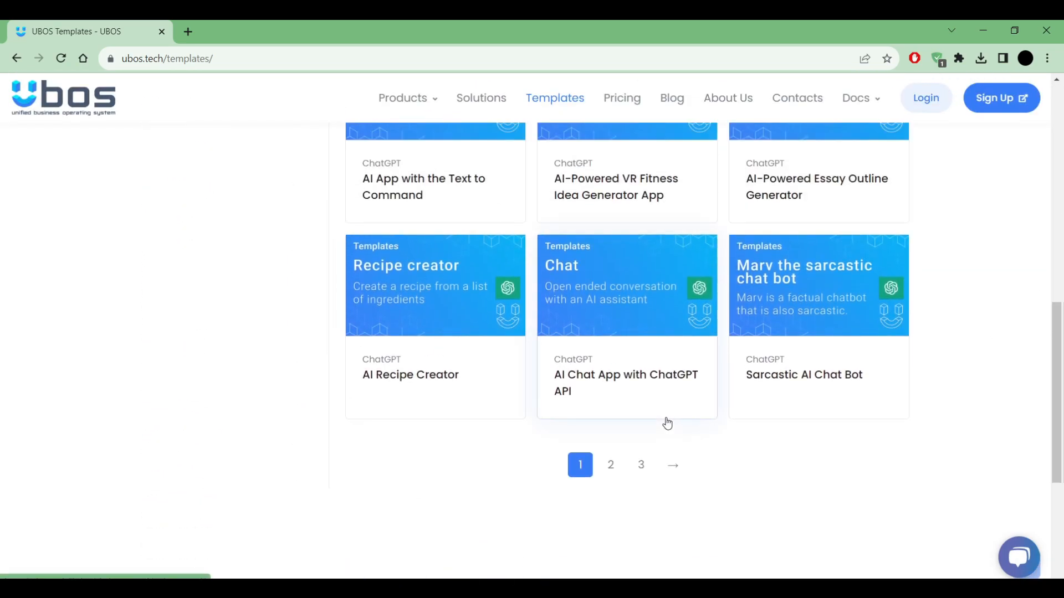
scroll(667, 422, "up", 10)
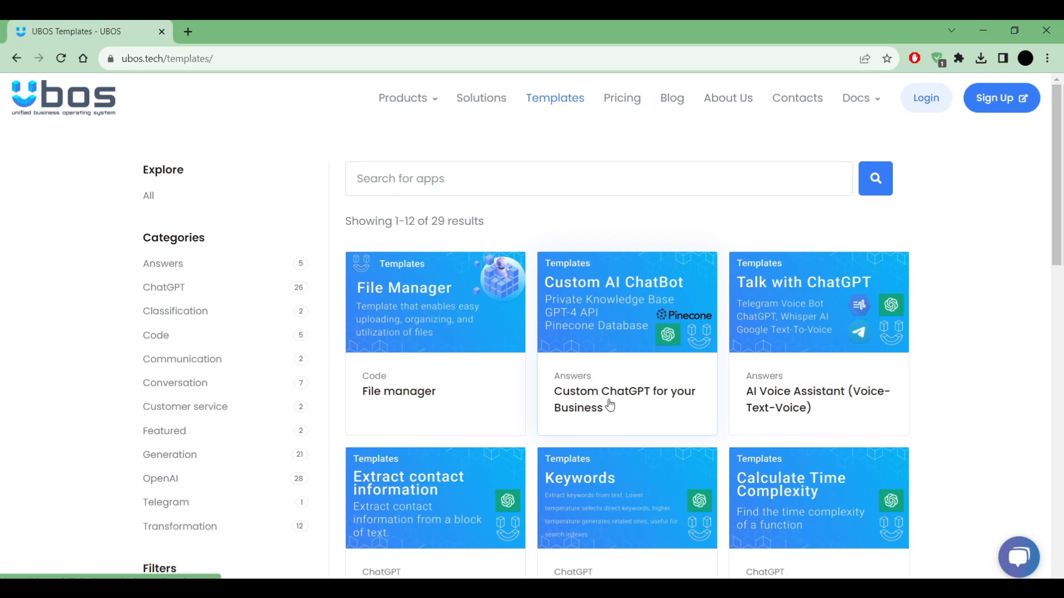
left_click(626, 406)
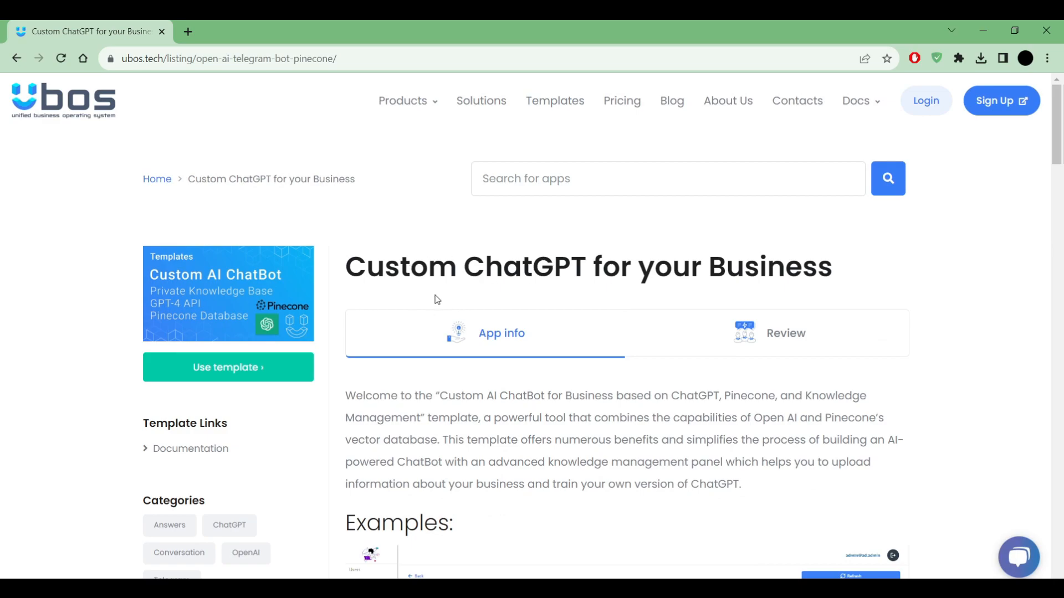
Review the template's app info and examples, and choose to use the template
scroll(426, 298, "down", 3)
left_click_drag(342, 257, 776, 355)
left_click(769, 347)
scroll(525, 315, "down", 1)
scroll(526, 315, "down", 3)
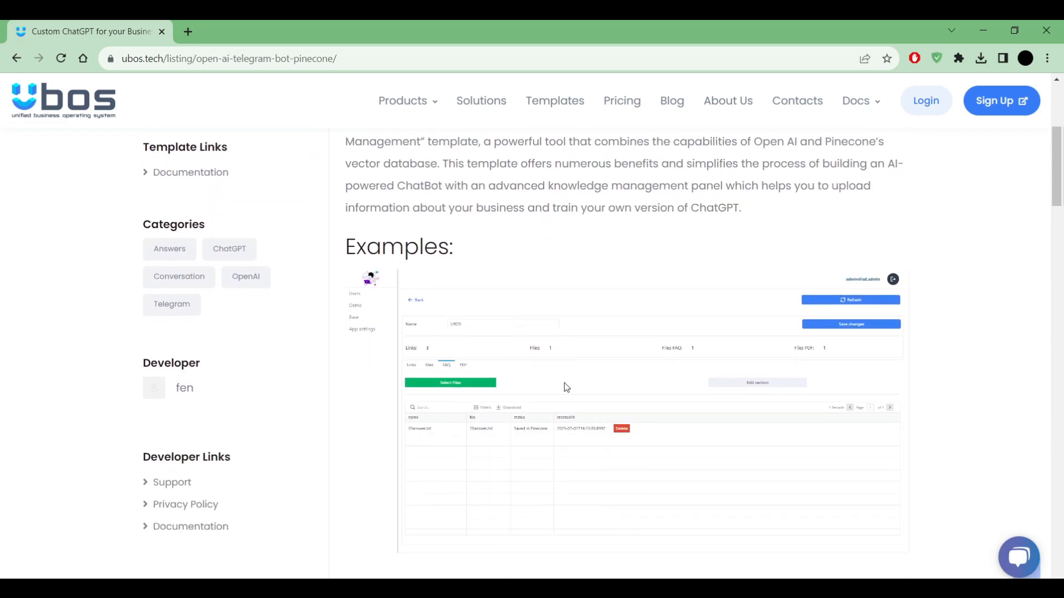
scroll(417, 346, "up", 6)
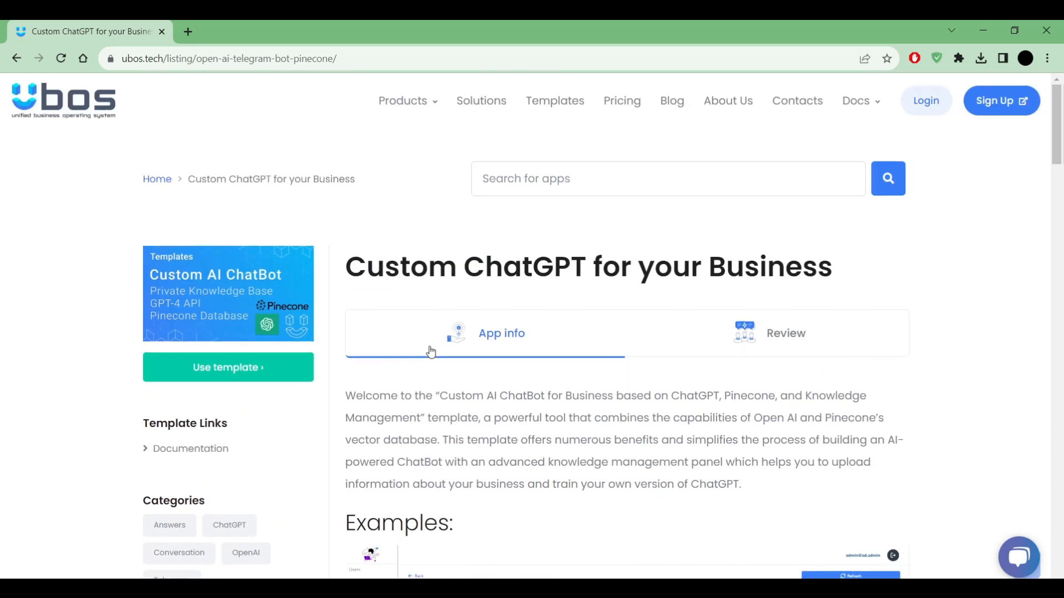
left_click(278, 376)
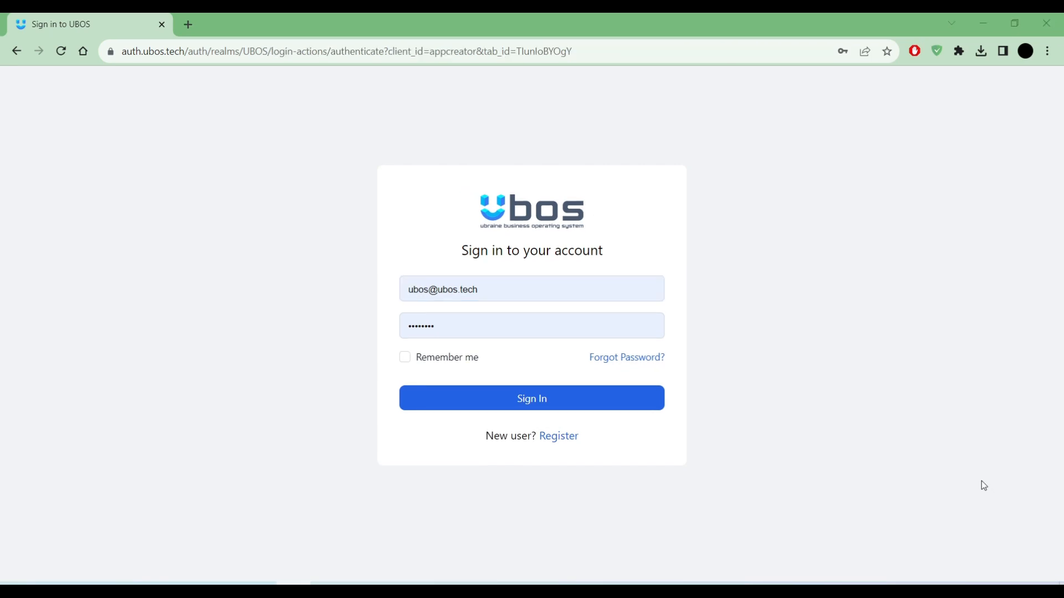
View the new-user registration form, return to the login page and sign in with the prefilled account credentials
left_click(558, 439)
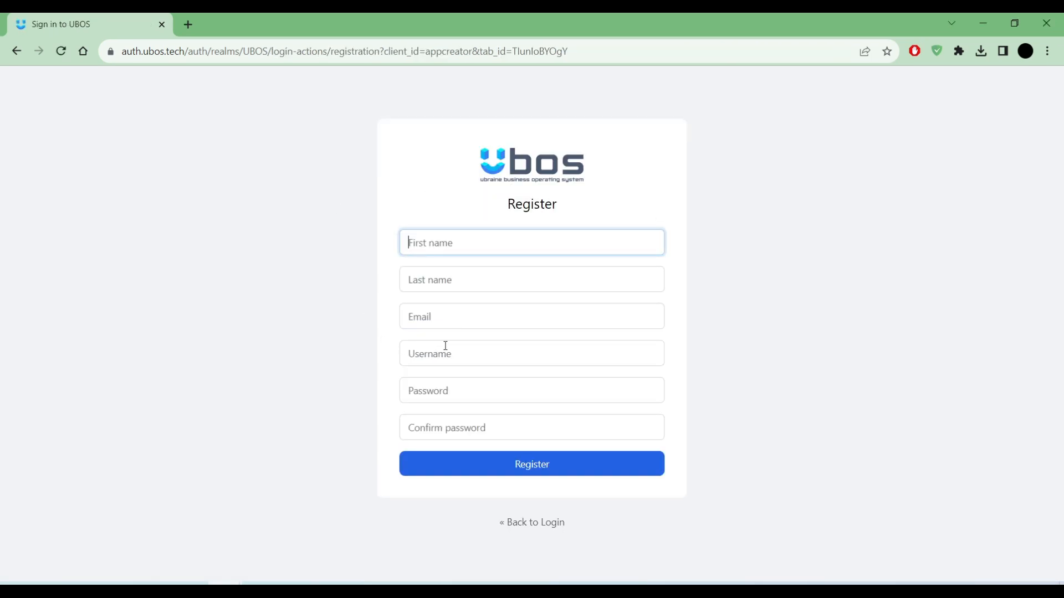
left_click(523, 523)
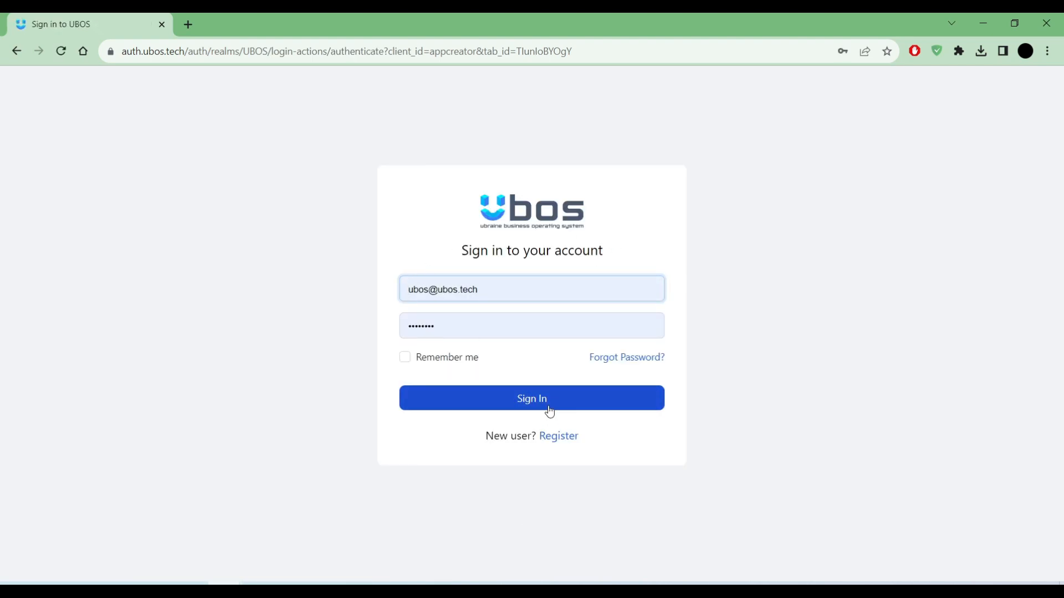
left_click(550, 410)
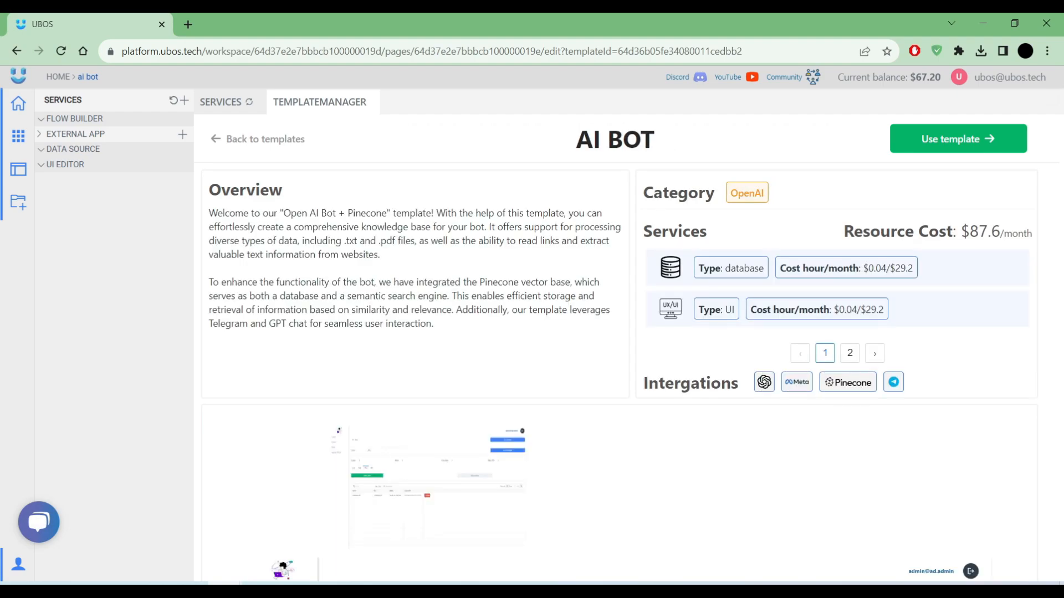
Read the title and overview description of the AI BOT template
left_click_drag(529, 152, 708, 141)
left_click(709, 140)
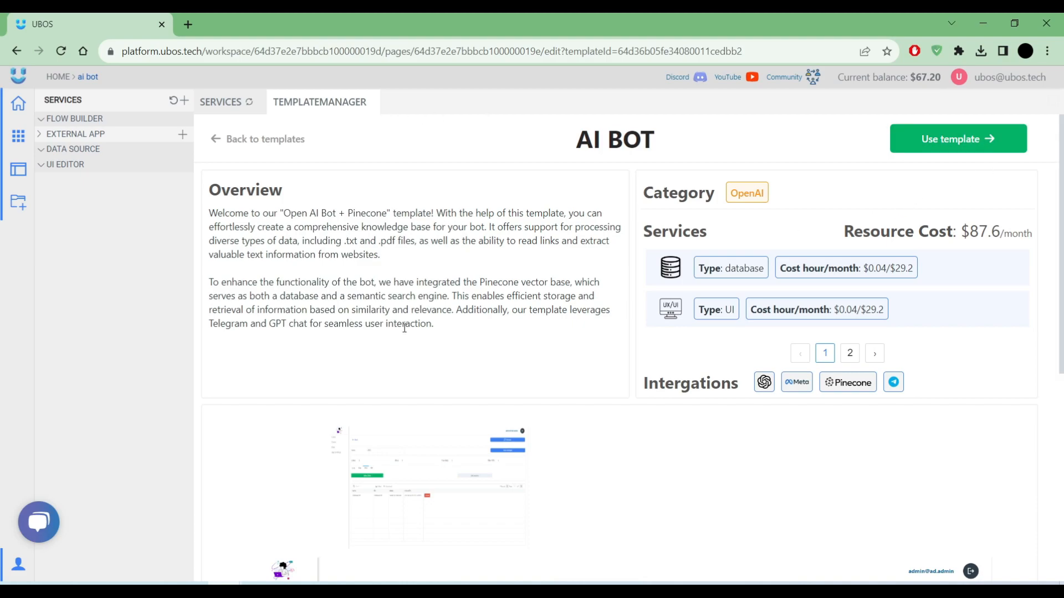
left_click_drag(433, 327, 209, 213)
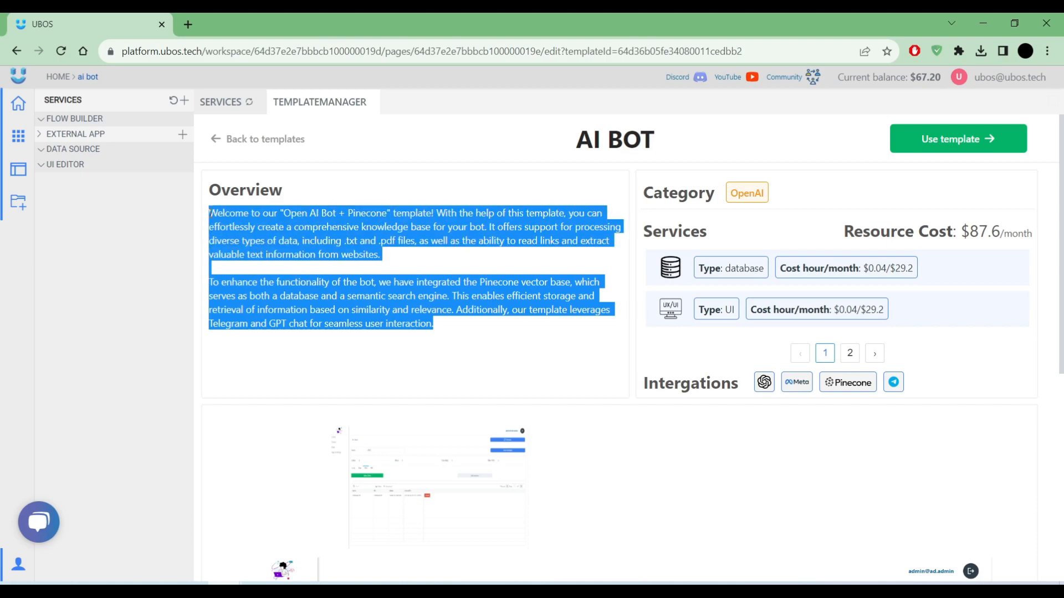
left_click(263, 237)
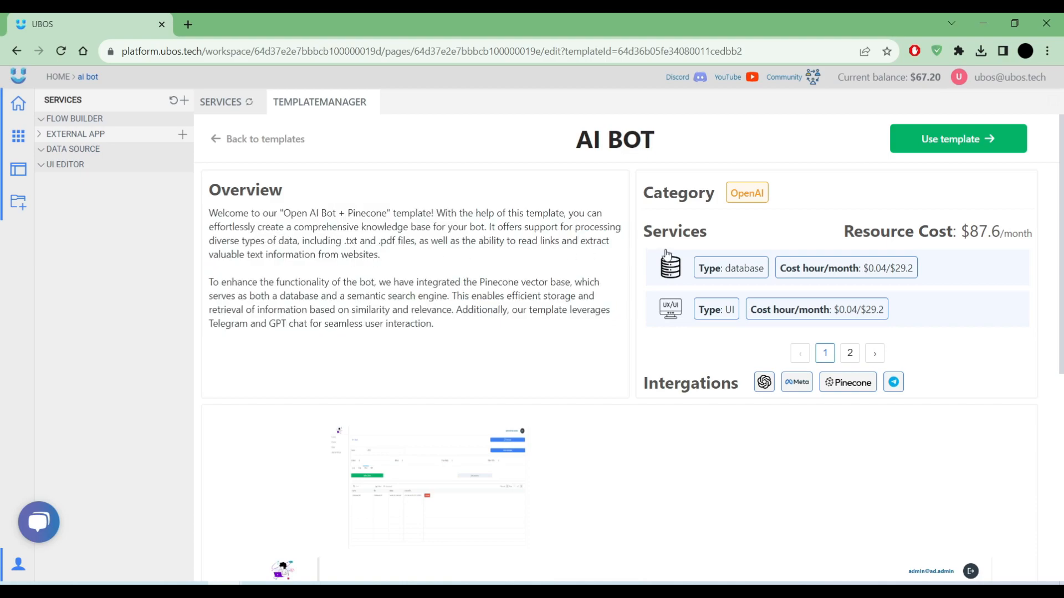
Examine the template's resource cost and its required services across both pages of the services list
left_click_drag(652, 234, 767, 235)
left_click(767, 236)
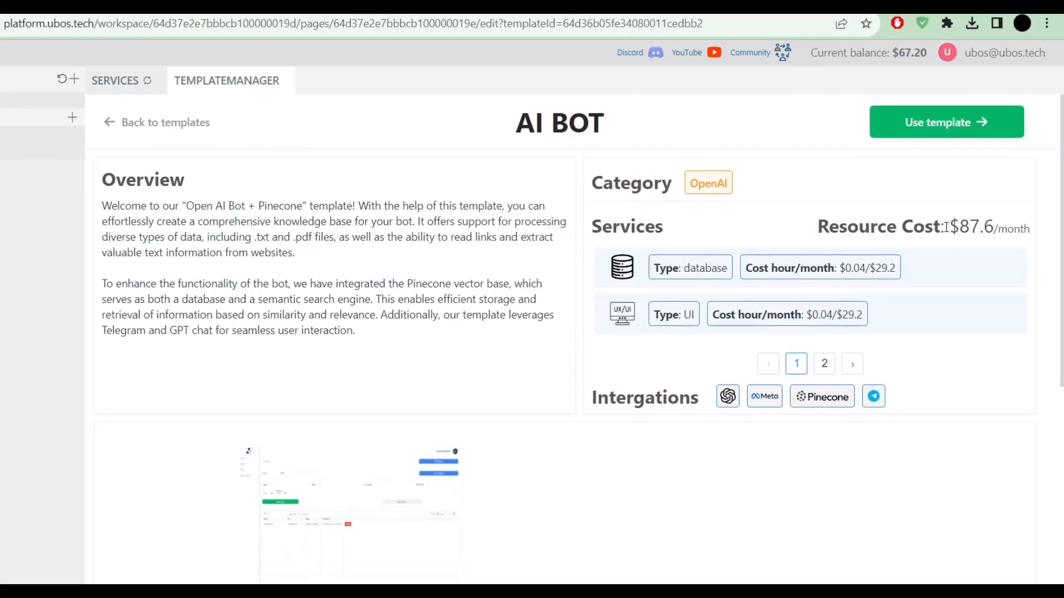
left_click_drag(944, 227, 993, 227)
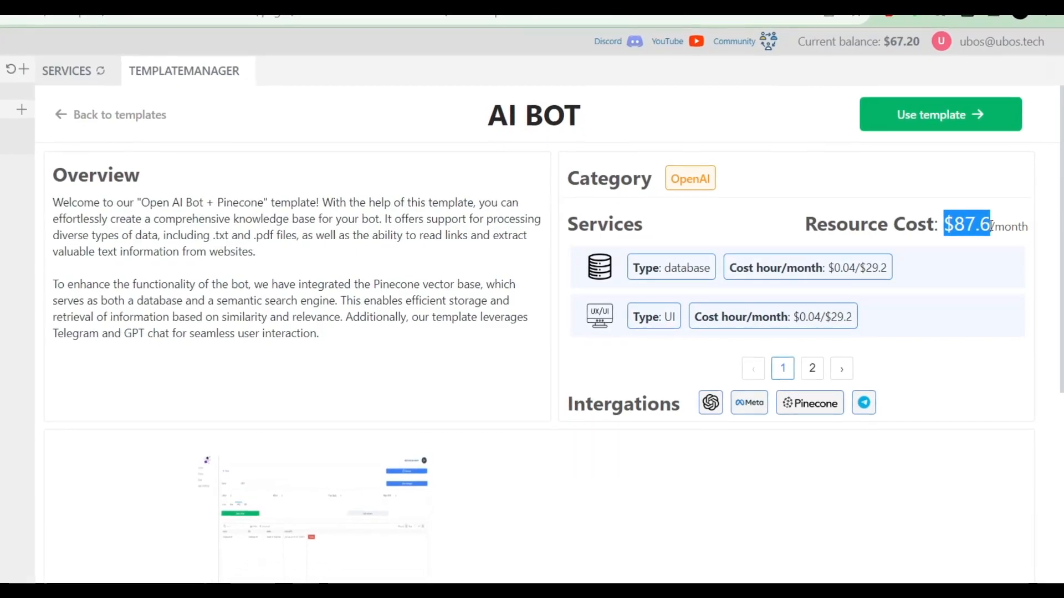
left_click(906, 225)
left_click_drag(961, 224, 979, 225)
left_click(715, 226)
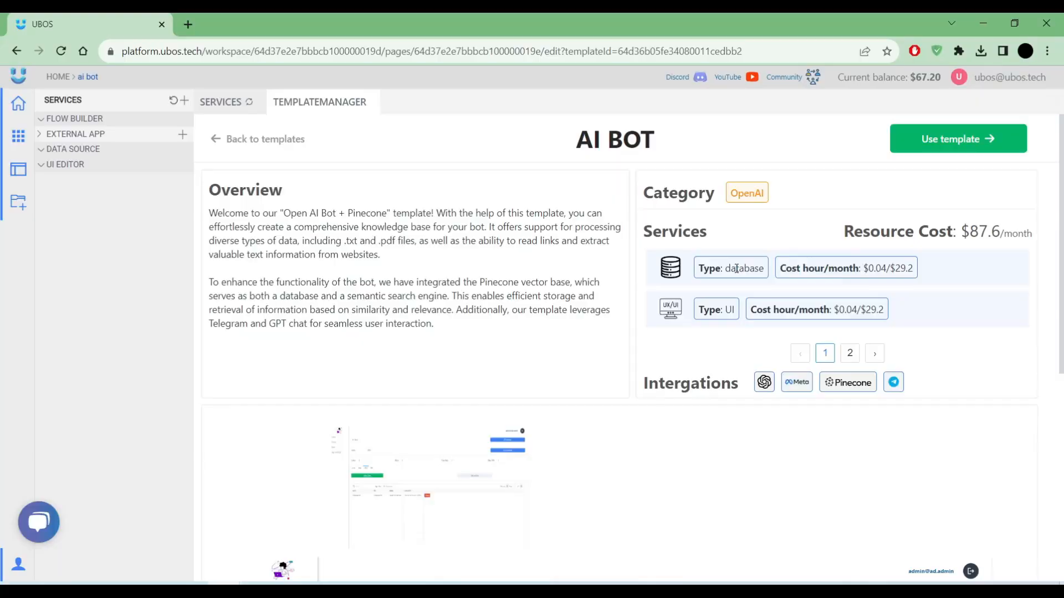
double_click(736, 268)
left_click(725, 304)
left_click(846, 353)
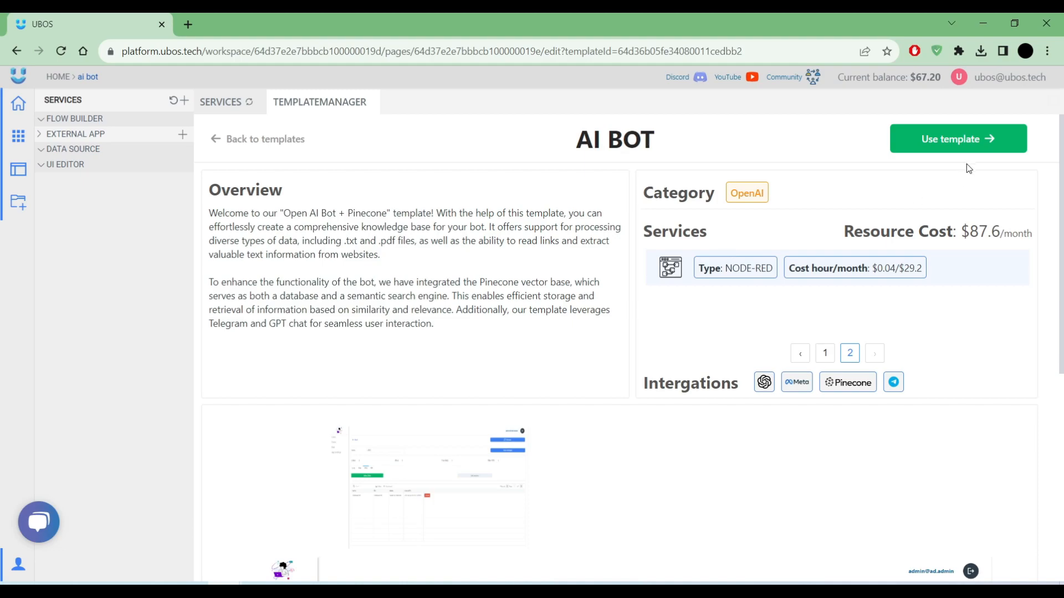
Fork the AI BOT template into the "ai bot" project
left_click(976, 143)
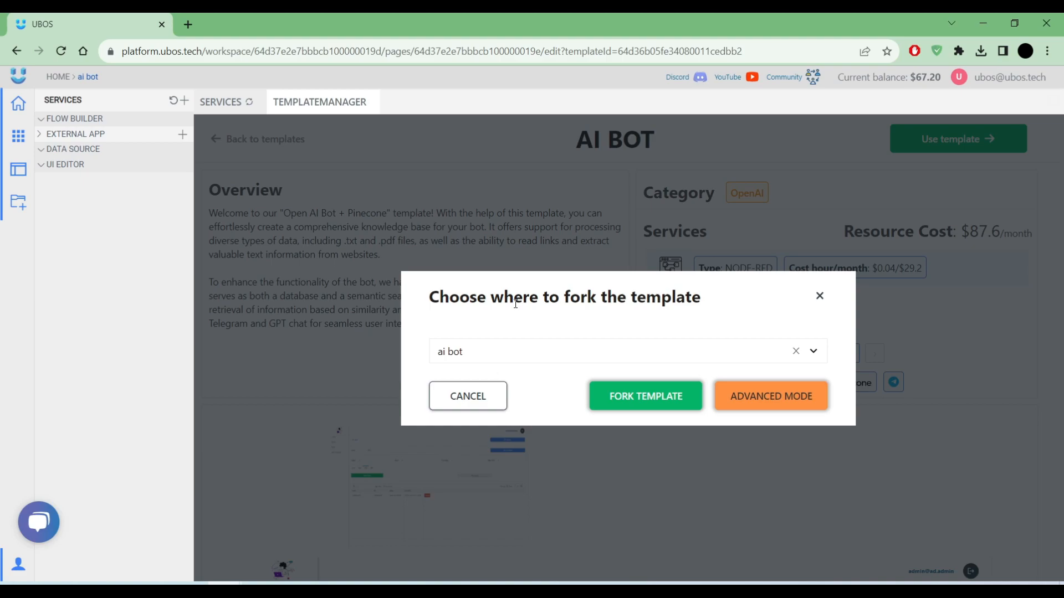
left_click(496, 358)
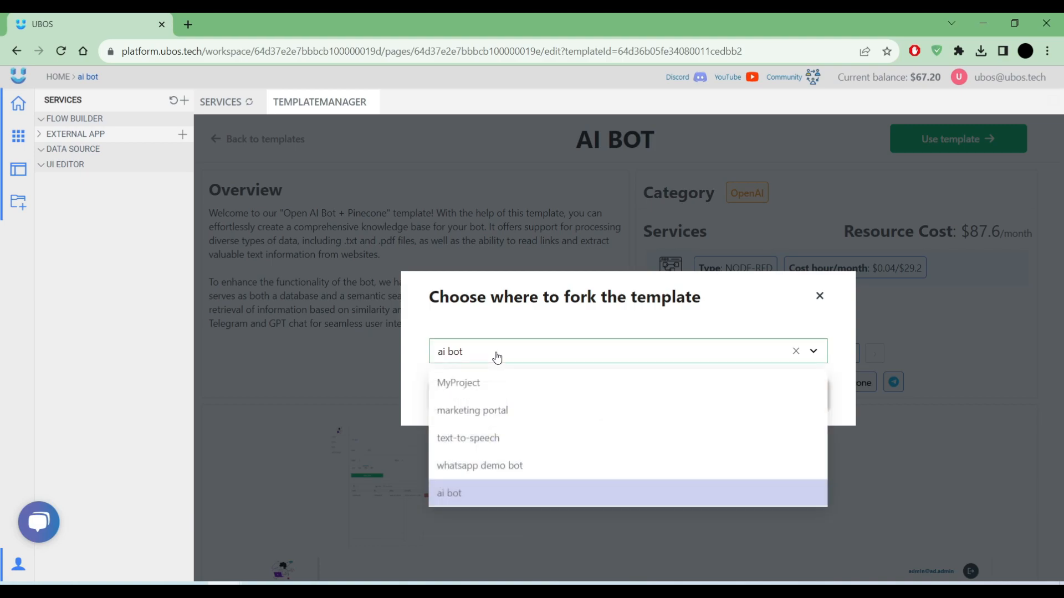
left_click(467, 496)
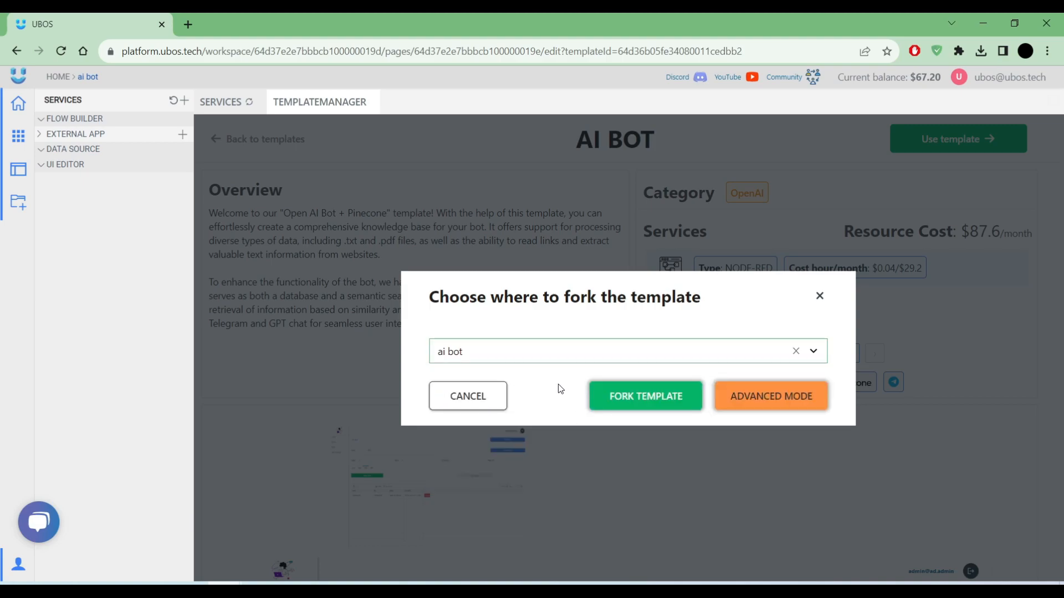
left_click(643, 400)
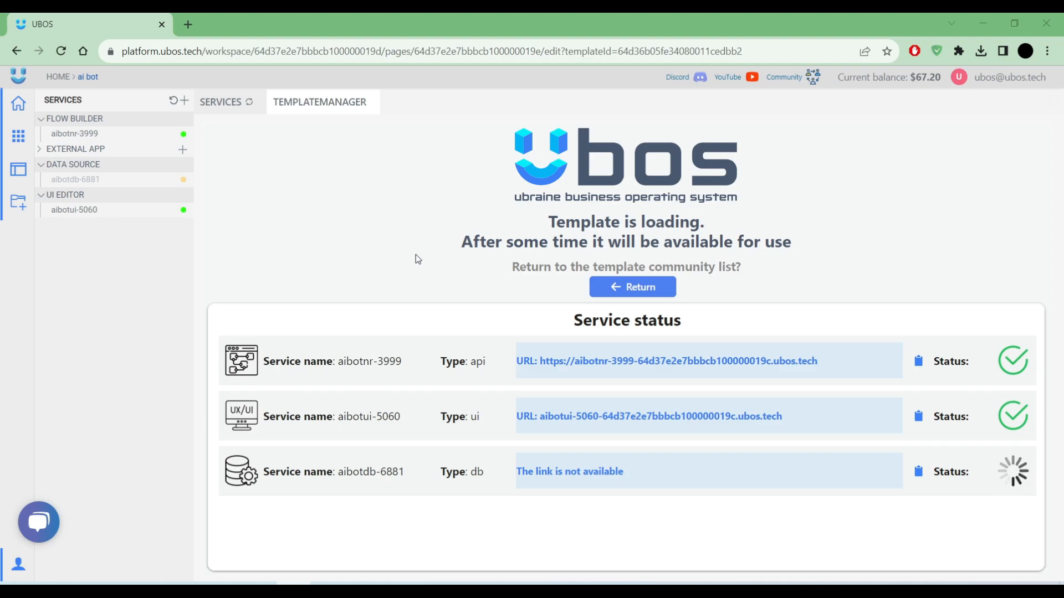
Close the Services and TemplateManager views once the forked services have been deployed
left_click_drag(941, 78, 911, 78)
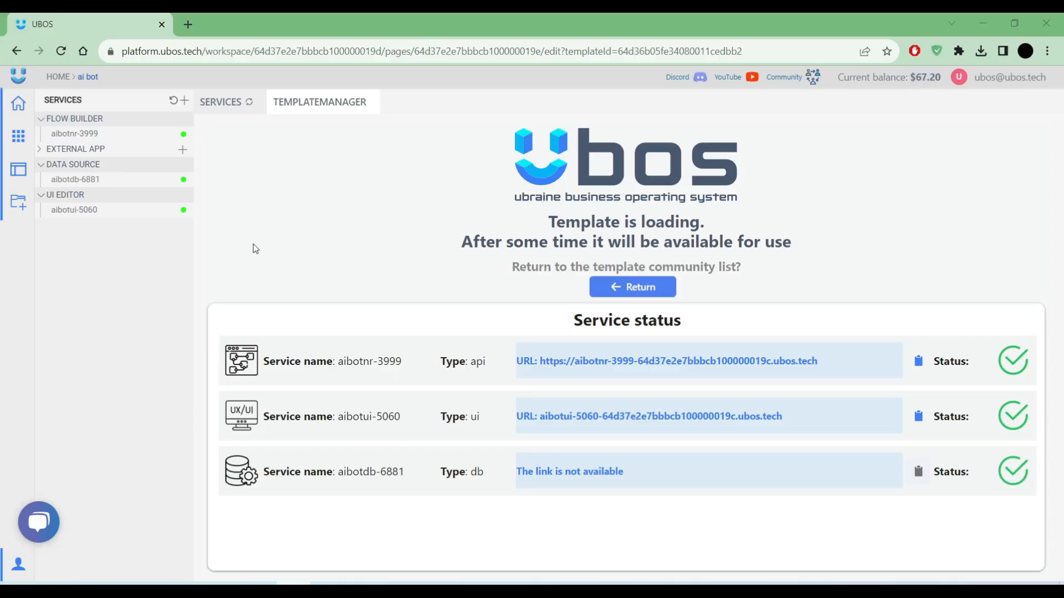
mouse_move(190, 218)
left_click(261, 102)
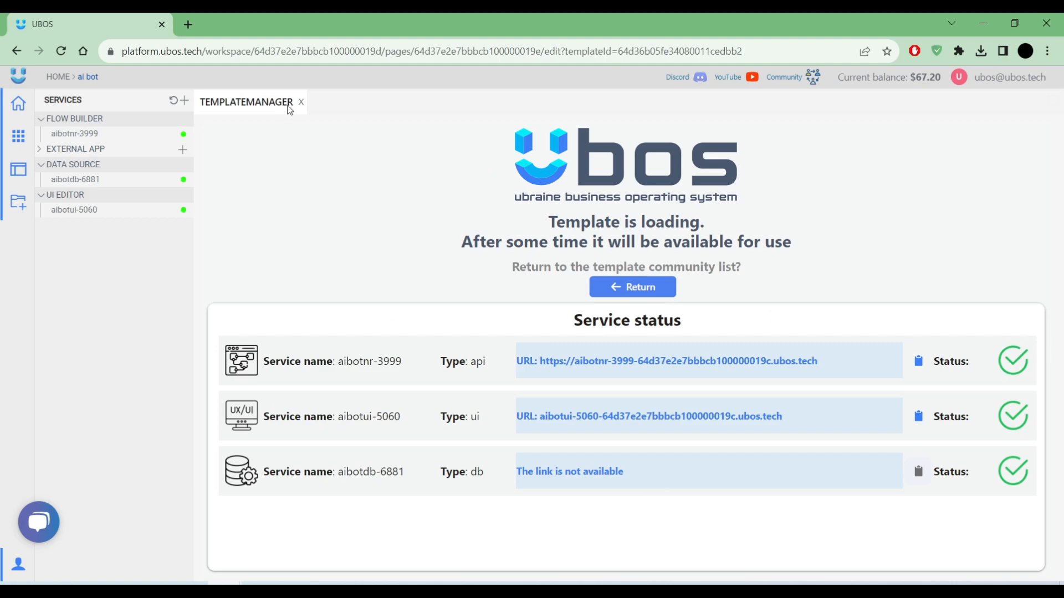
left_click(302, 103)
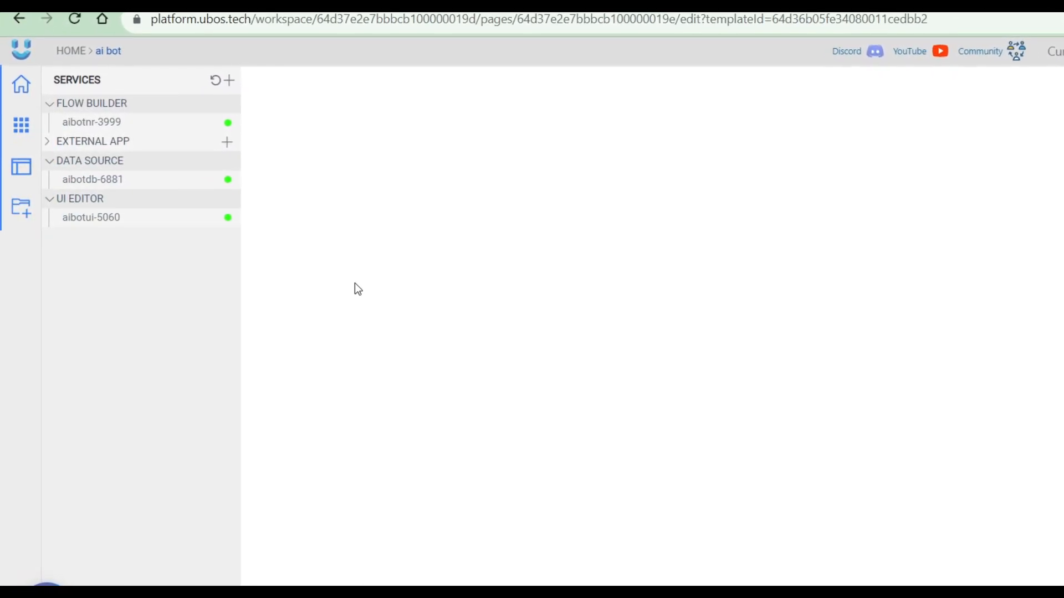
Copy the link of the aibotui-5060 UI service and open it in a new browser tab
mouse_move(227, 226)
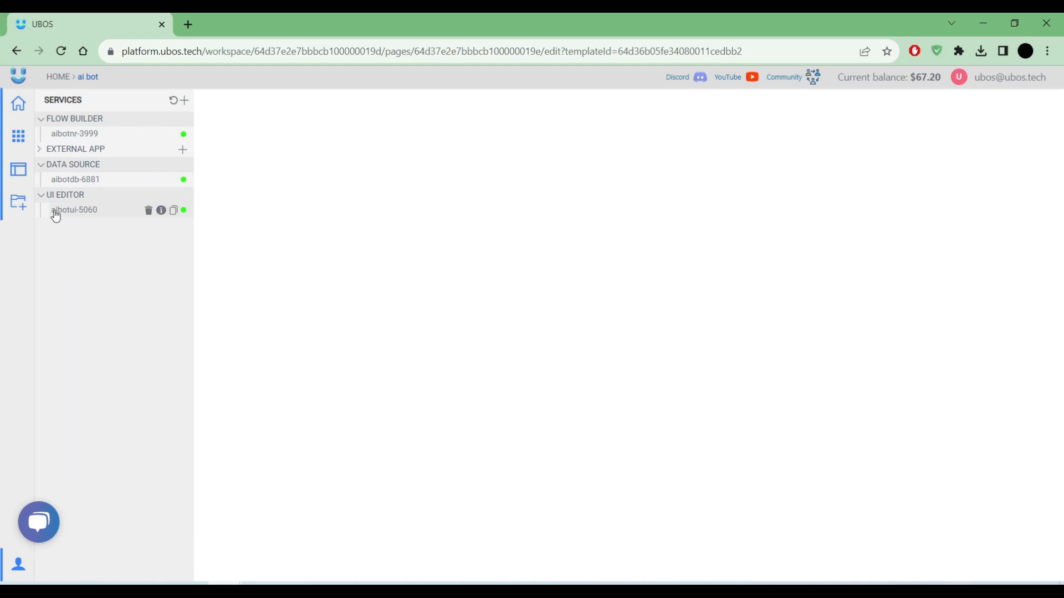
left_click(44, 200)
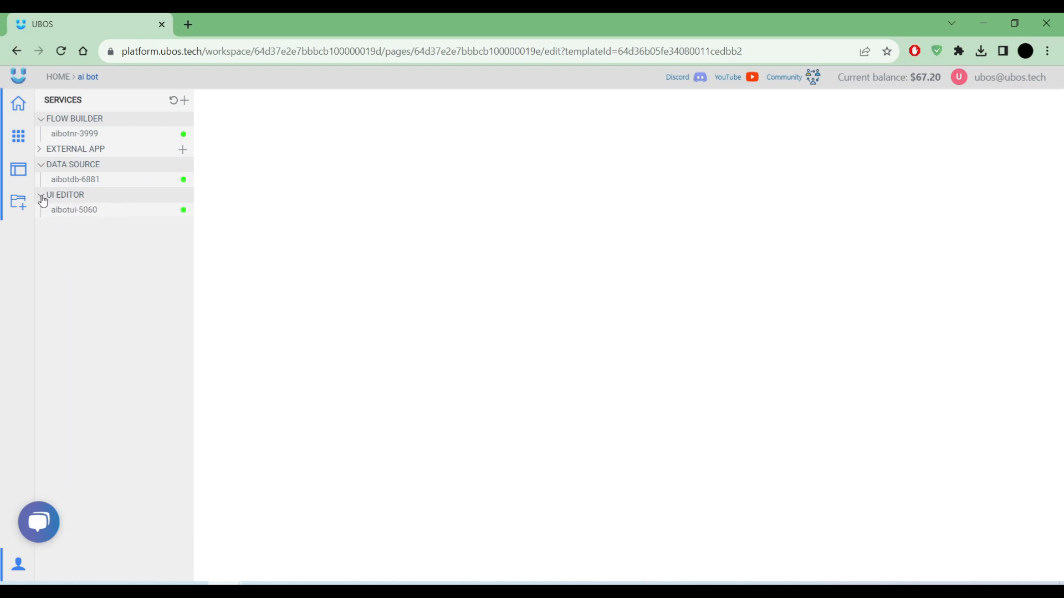
left_click(174, 214)
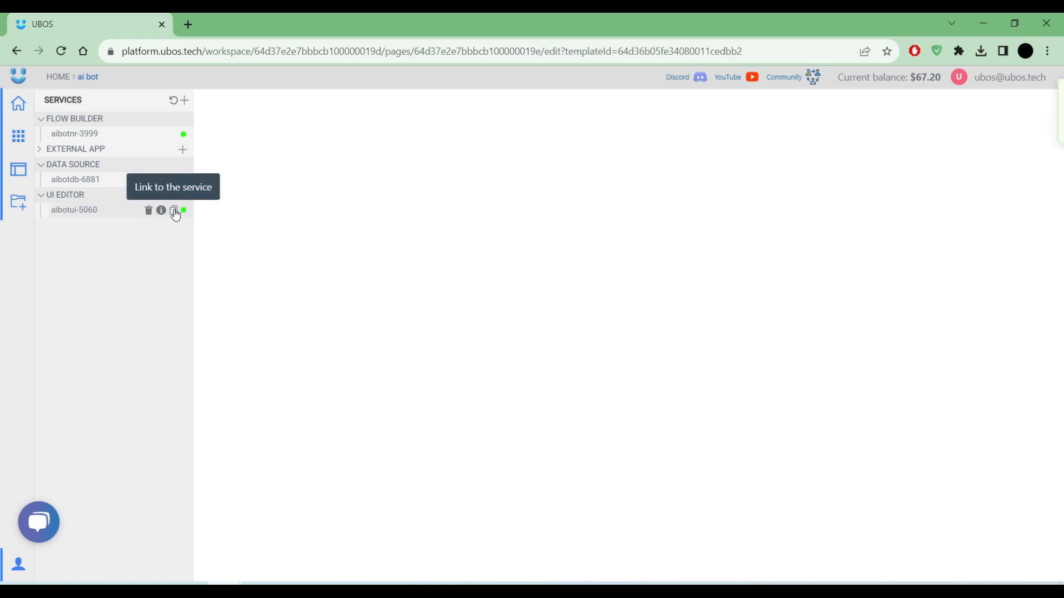
left_click(188, 24)
type("https://aibotui-5060-64d37e2e7bbbcb100000019c.ubos.tech")
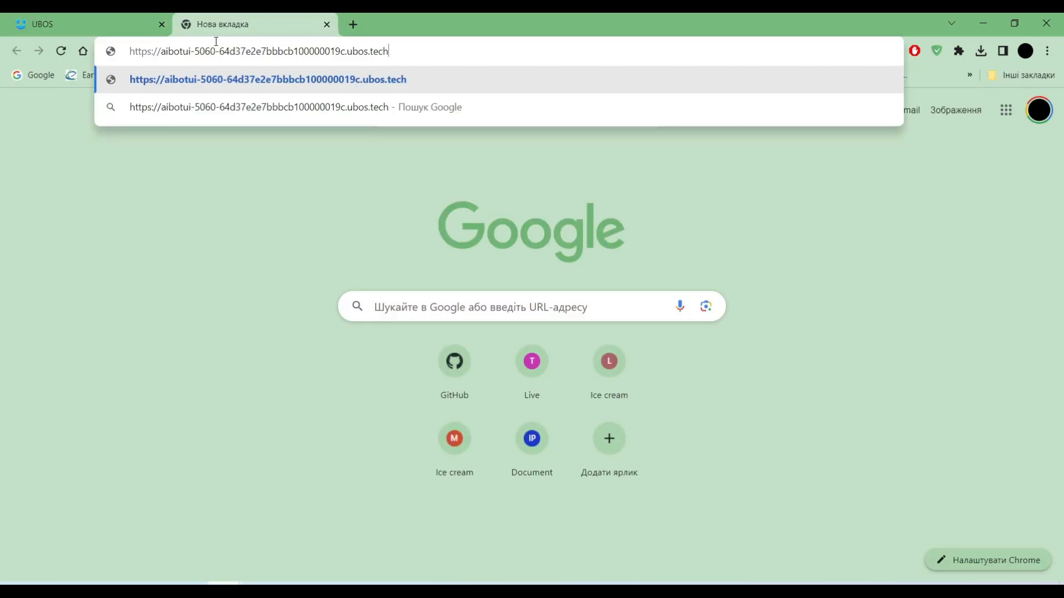
key("Return")
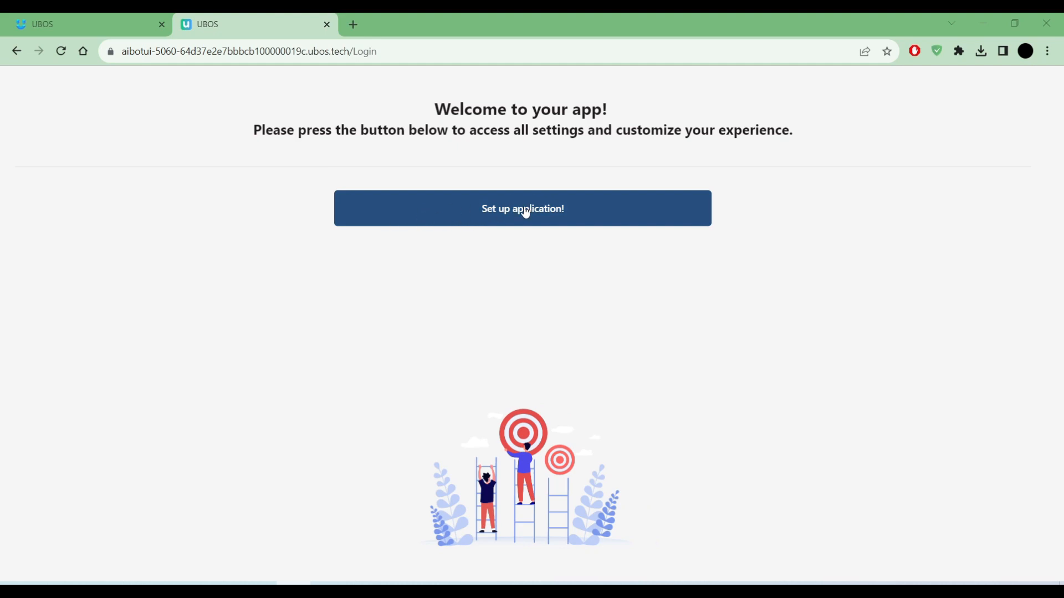
Set up the application and copy the generated login credentials
left_click(652, 214)
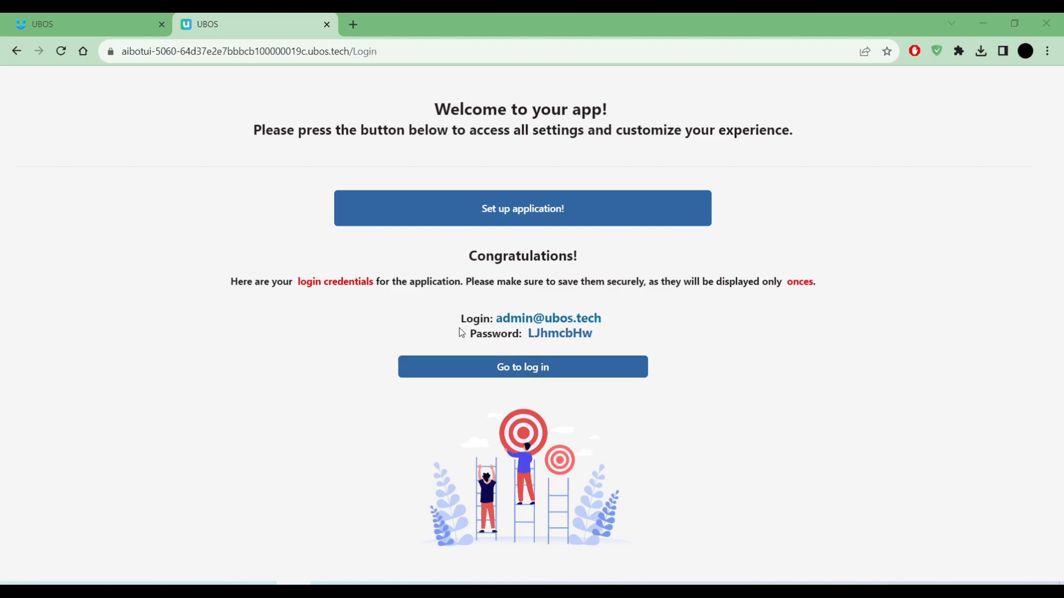
mouse_move(457, 319)
left_mouse_down()
mouse_move(606, 318)
mouse_move(566, 332)
mouse_move(467, 333)
left_mouse_up()
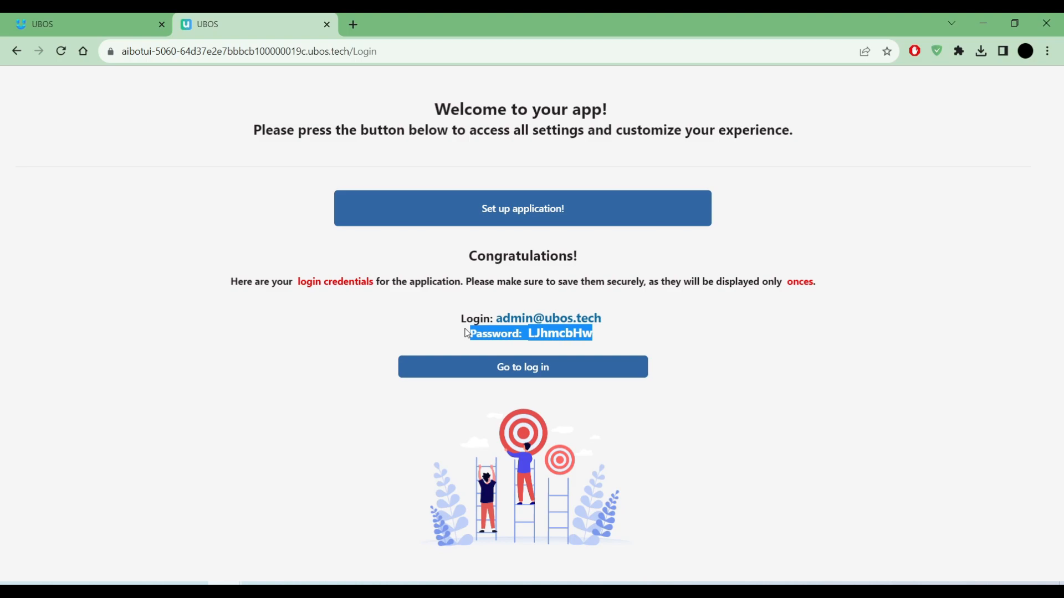
left_click(772, 341)
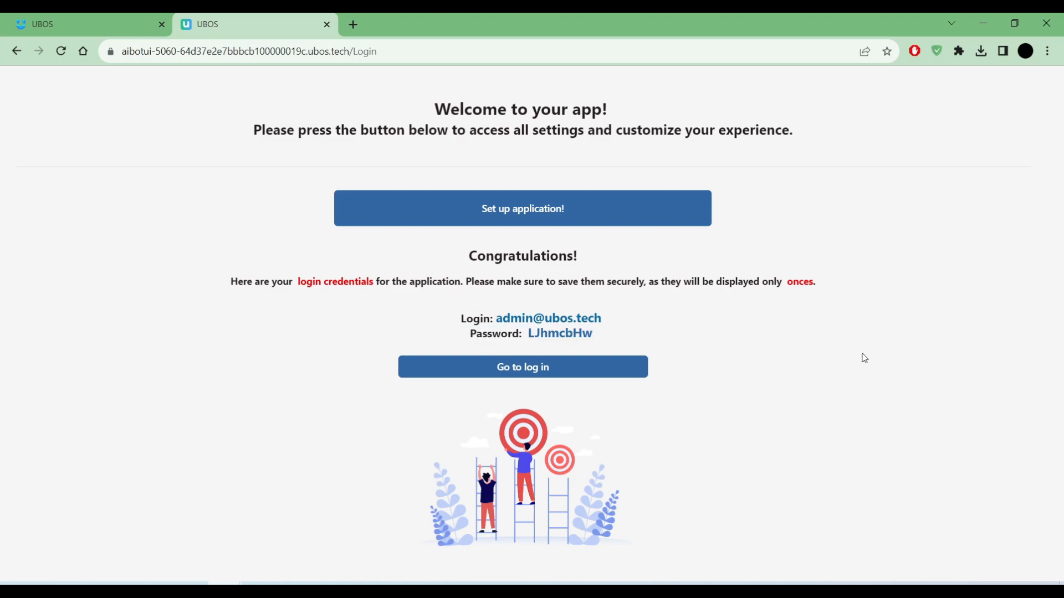
left_click(611, 332)
left_click(476, 322)
left_click(508, 332)
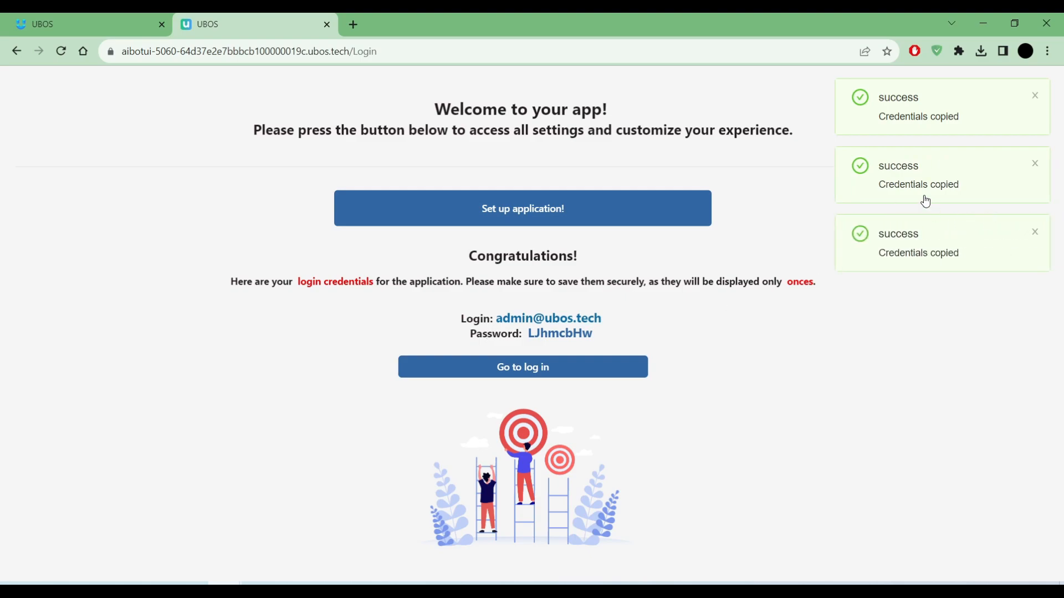
Log in to the app with the generated admin credentials and decline the offer to save the password
left_click(586, 376)
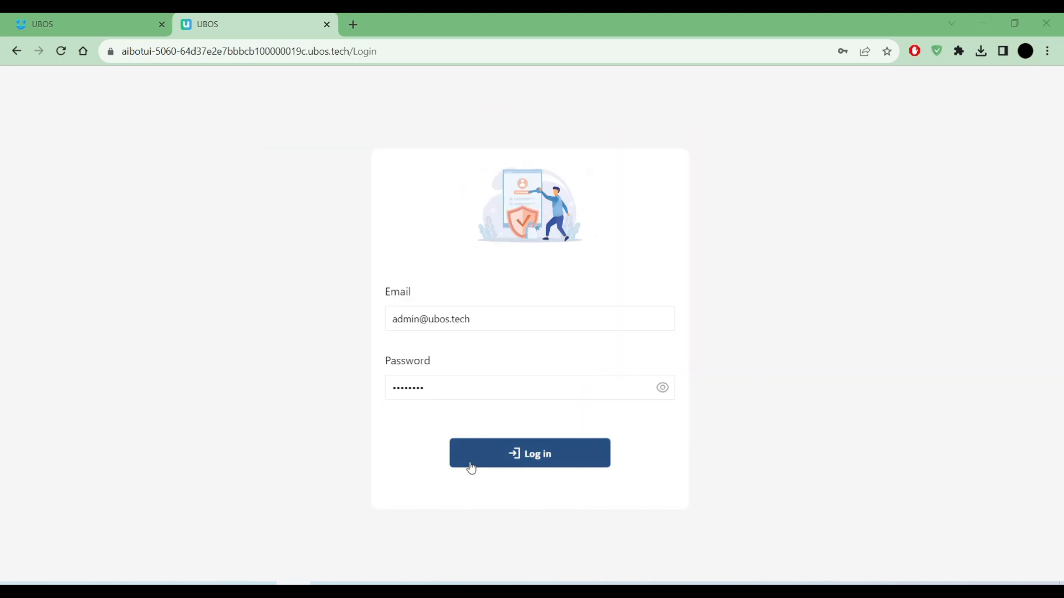
left_click(472, 457)
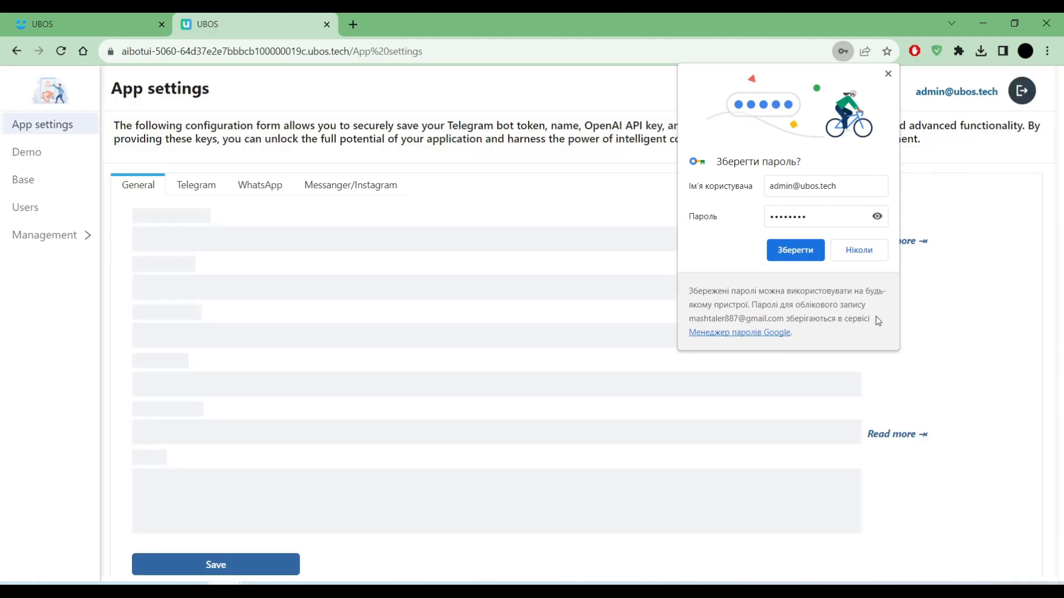
left_click(864, 250)
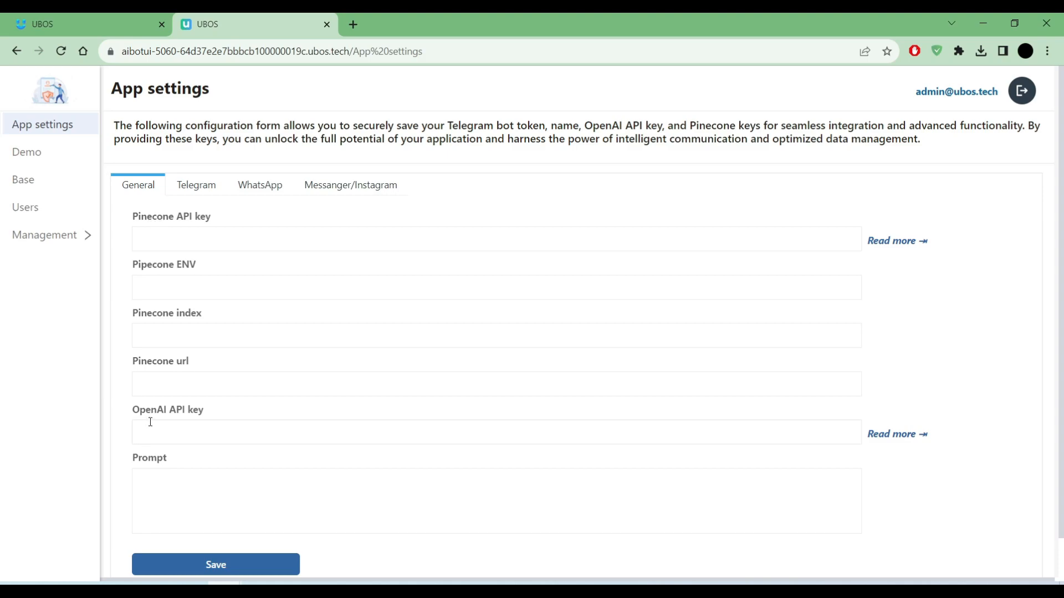
Look over the WhatsApp section of the app settings and return to the General section
left_click(261, 186)
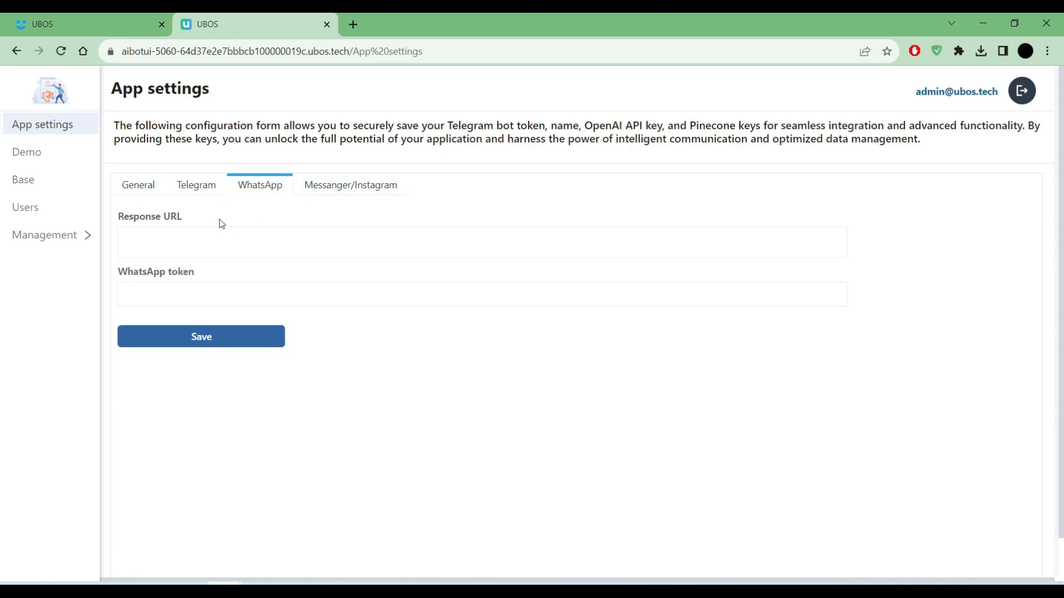
left_click(134, 188)
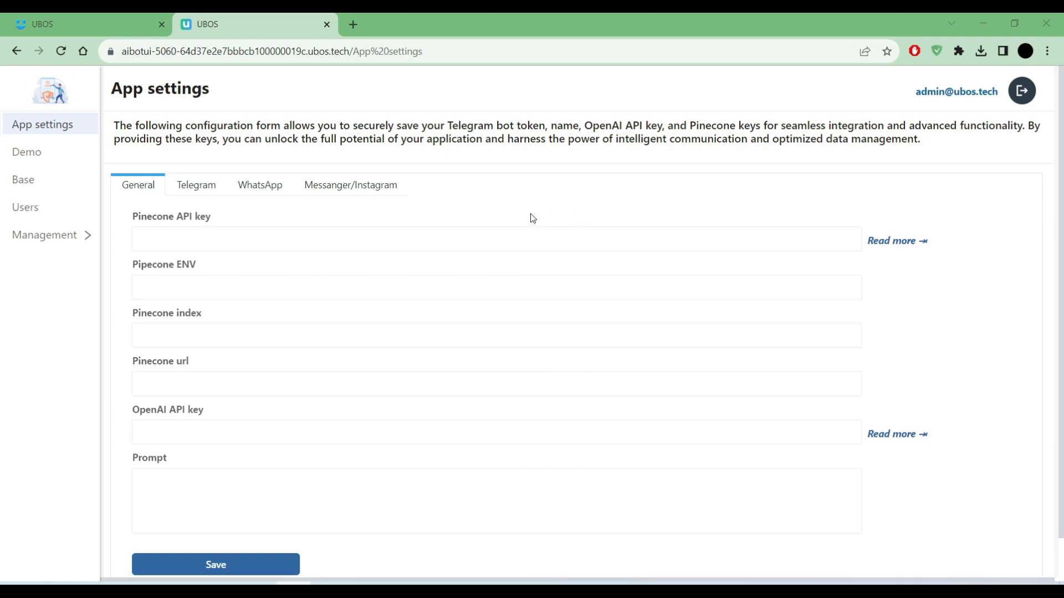
Open pinecone.io in a new browser tab and go to its login page
left_click(358, 28)
key("ctrl+v")
key("Return")
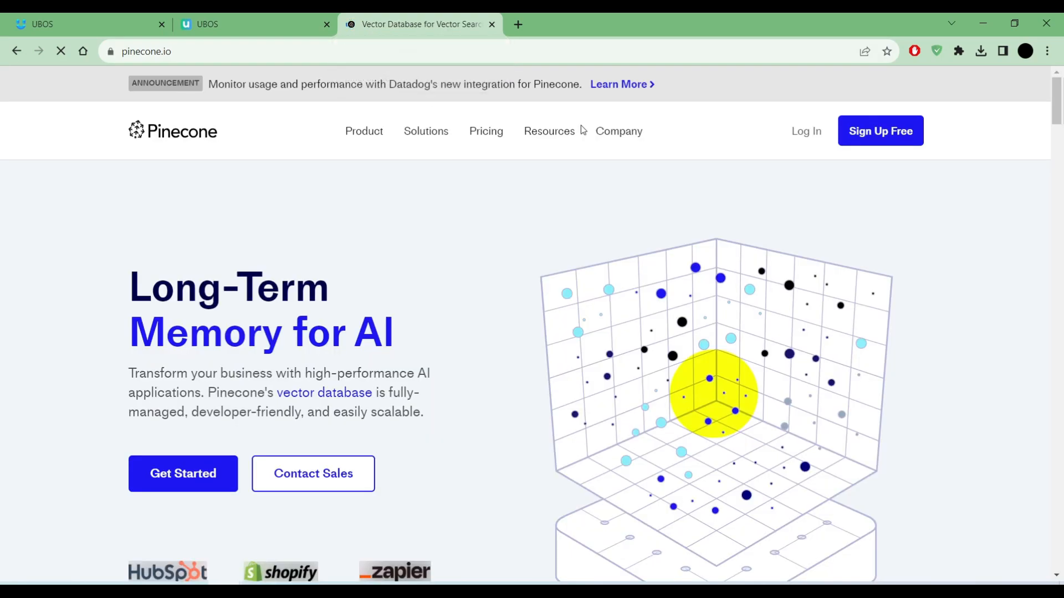
left_click(812, 138)
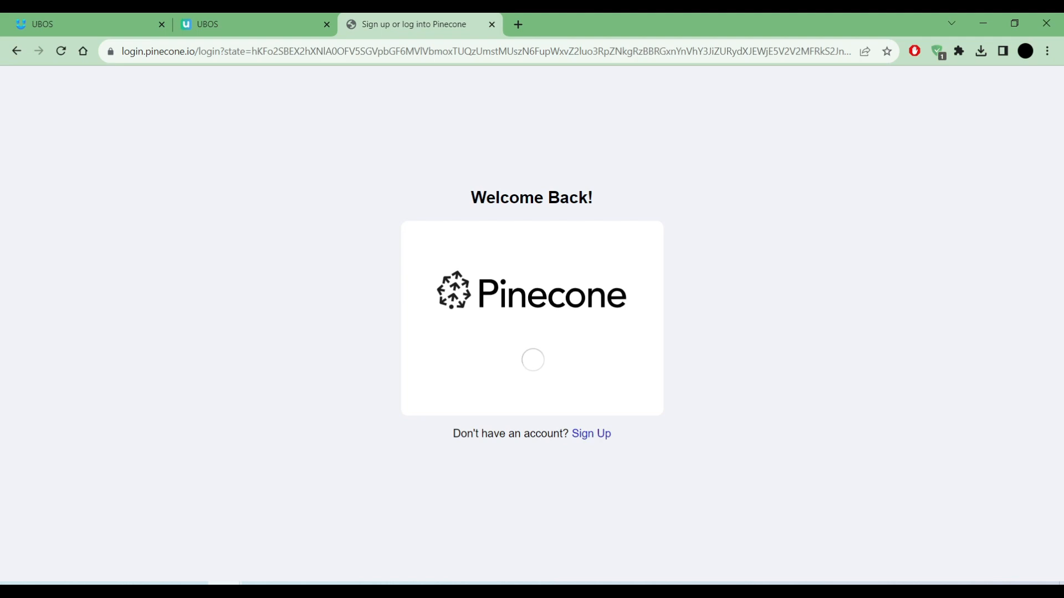
Log in to the Pinecone account with its login credentials
left_click(531, 385)
key("ctrl+v")
left_click(541, 488)
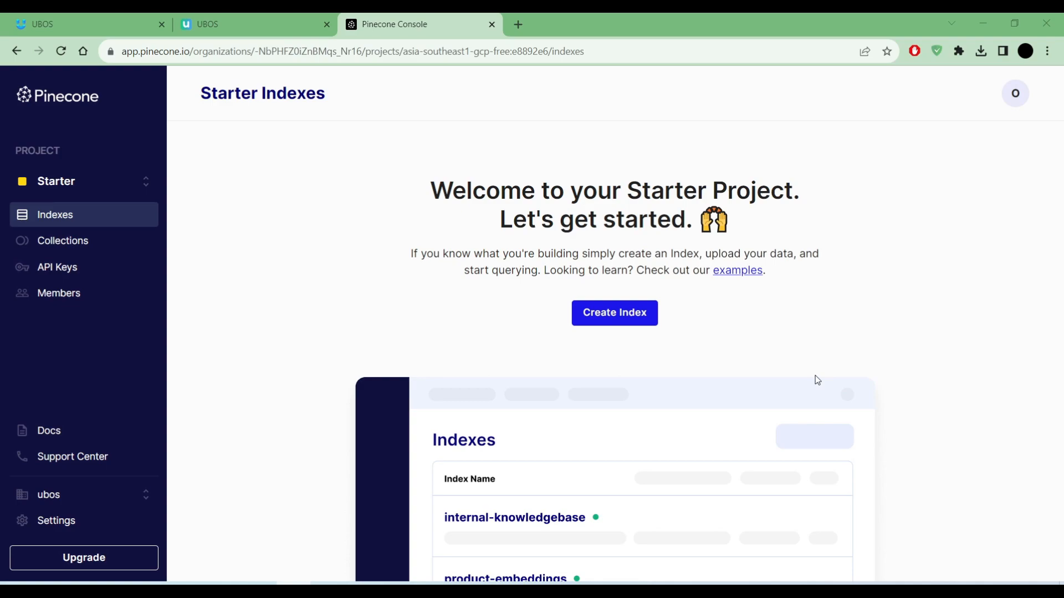
Create a Pinecone index named ubos with 1536 dimensions, keeping the cosine metric and starter pod type
left_click(631, 314)
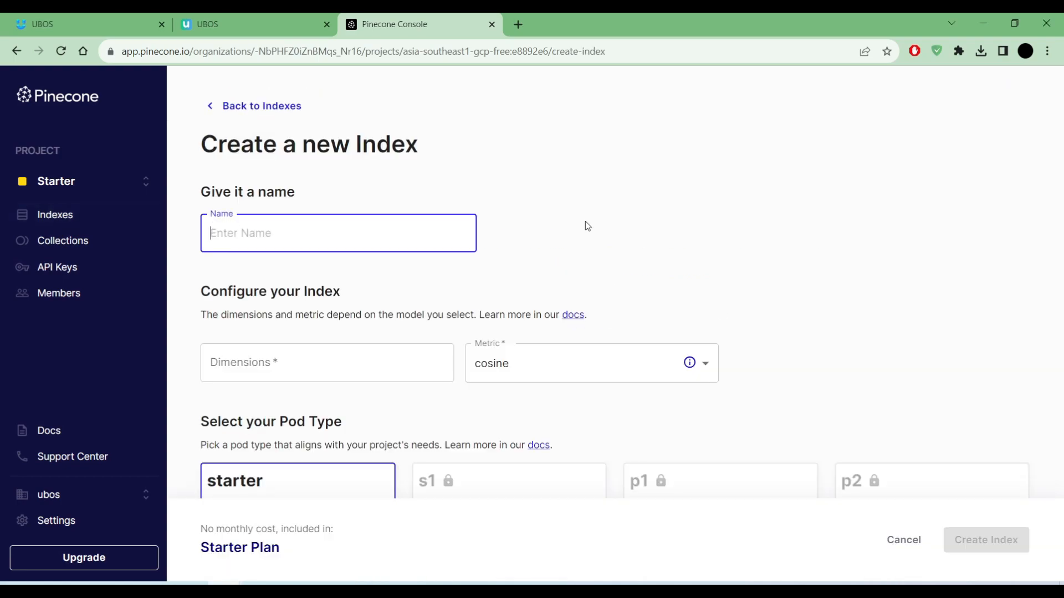
type("ubos")
left_click(348, 368)
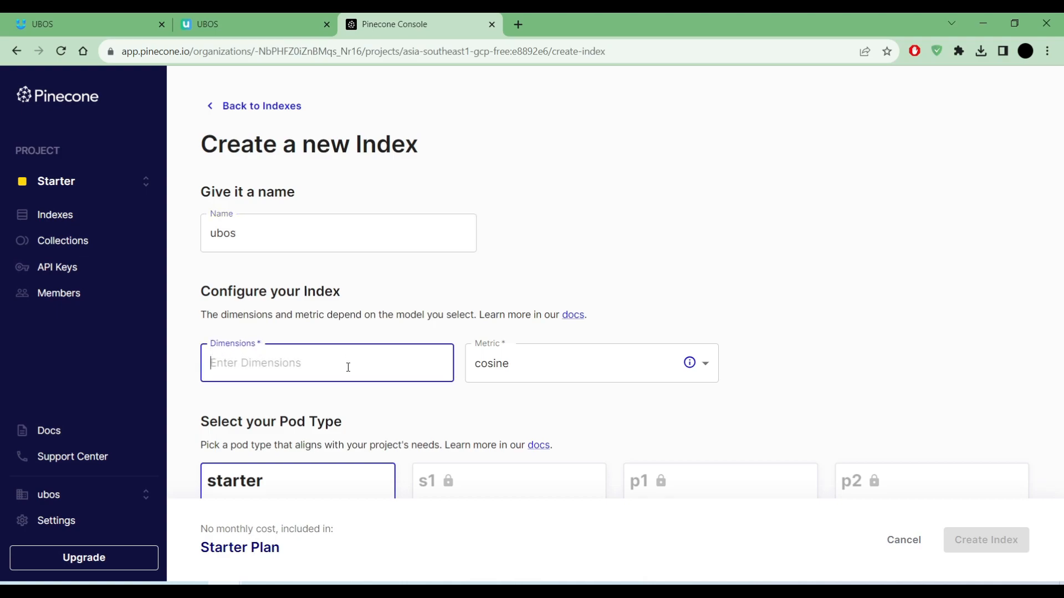
type("1536")
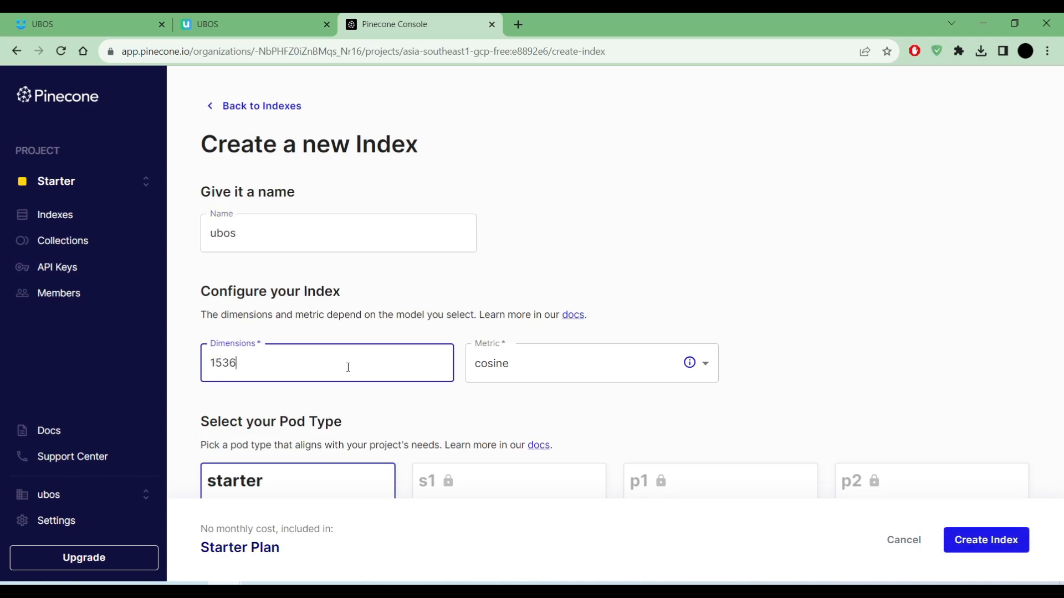
left_click_drag(212, 363, 271, 362)
left_click(336, 330)
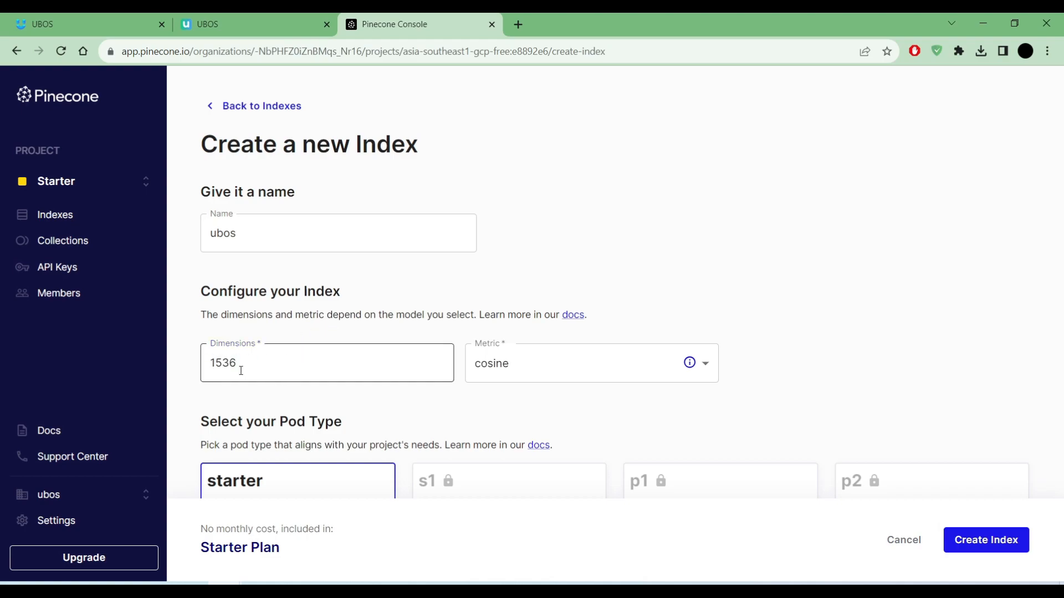
left_click(272, 362)
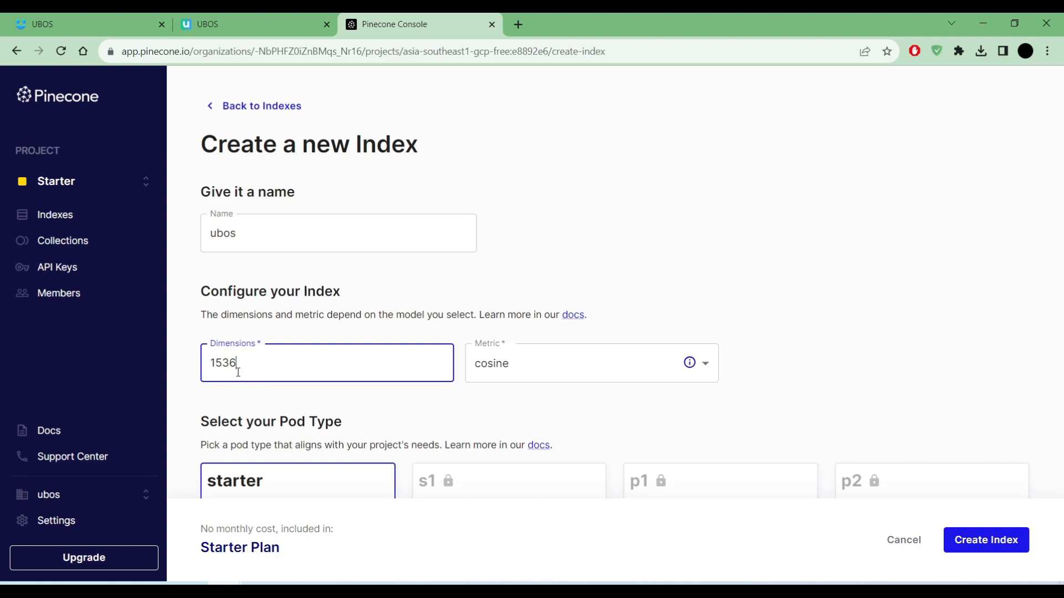
left_click(235, 391)
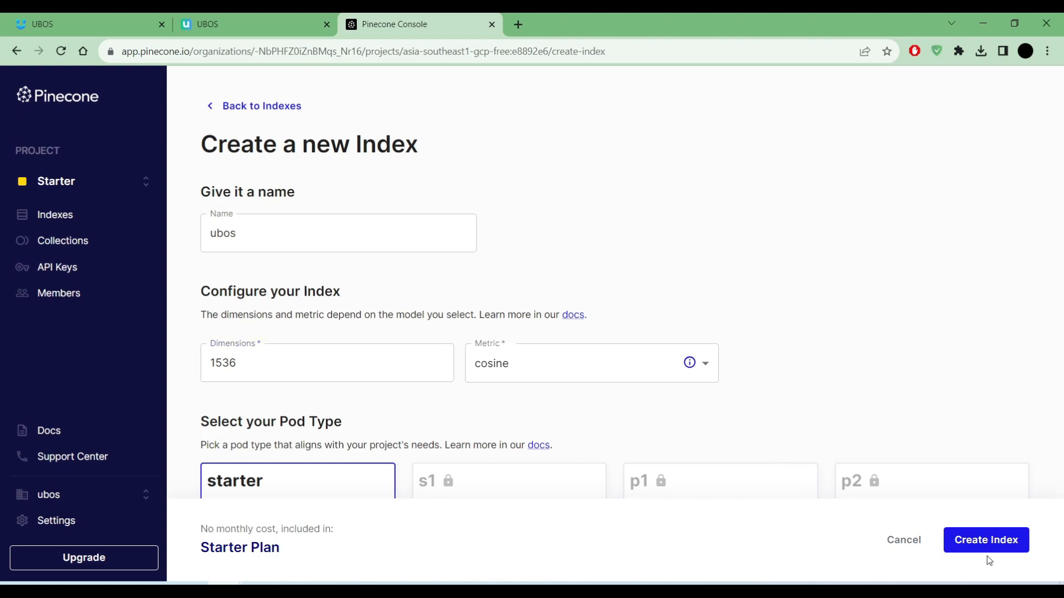
left_click(987, 541)
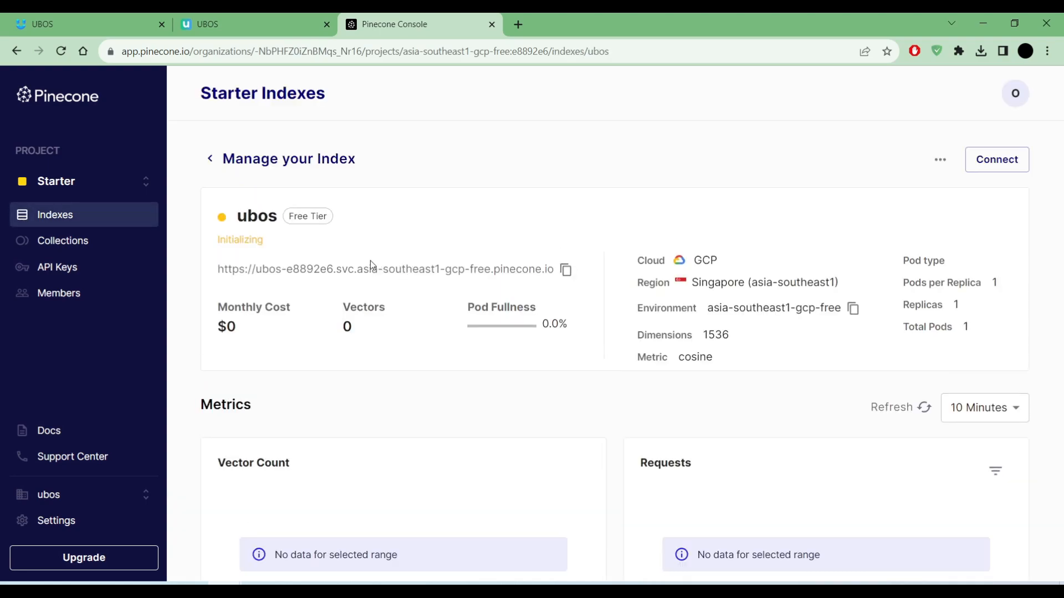
left_click_drag(263, 244, 219, 244)
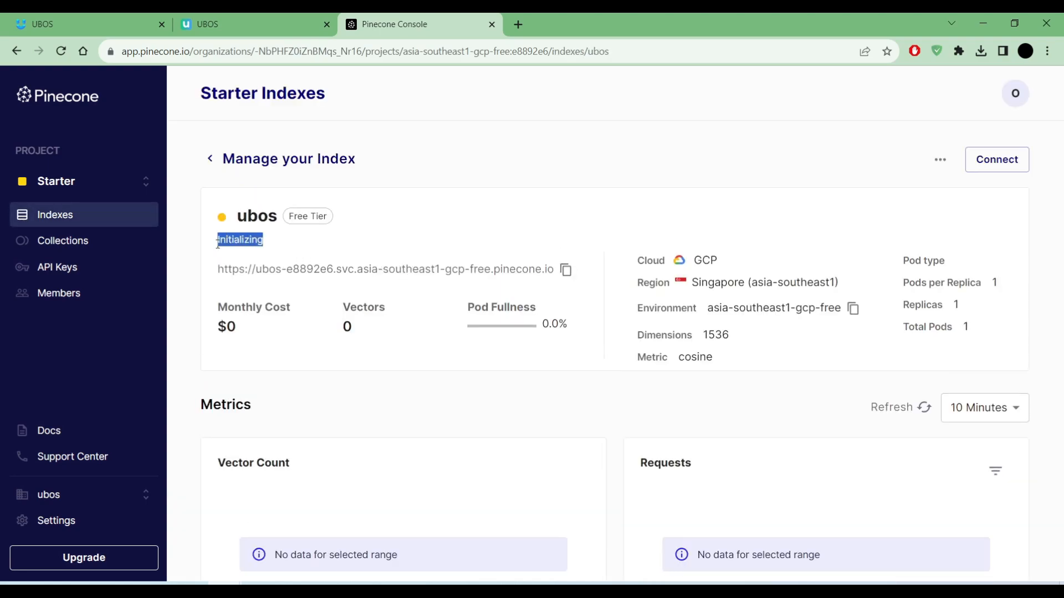
left_click(226, 254)
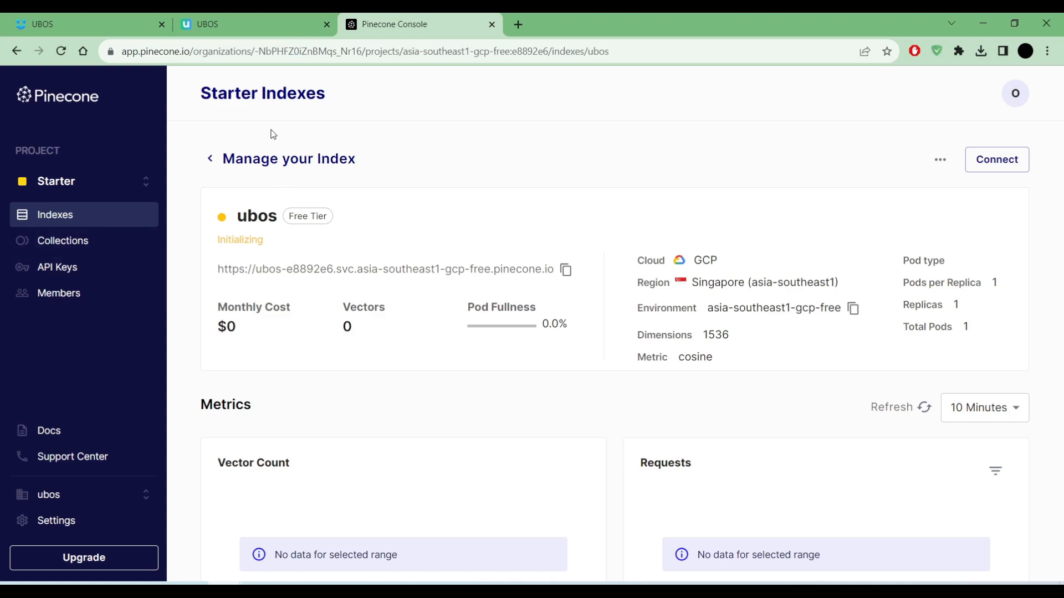
Copy the index name ubos from Pinecone and paste it as the Pinecone index in the UBOS app settings
left_click(247, 16)
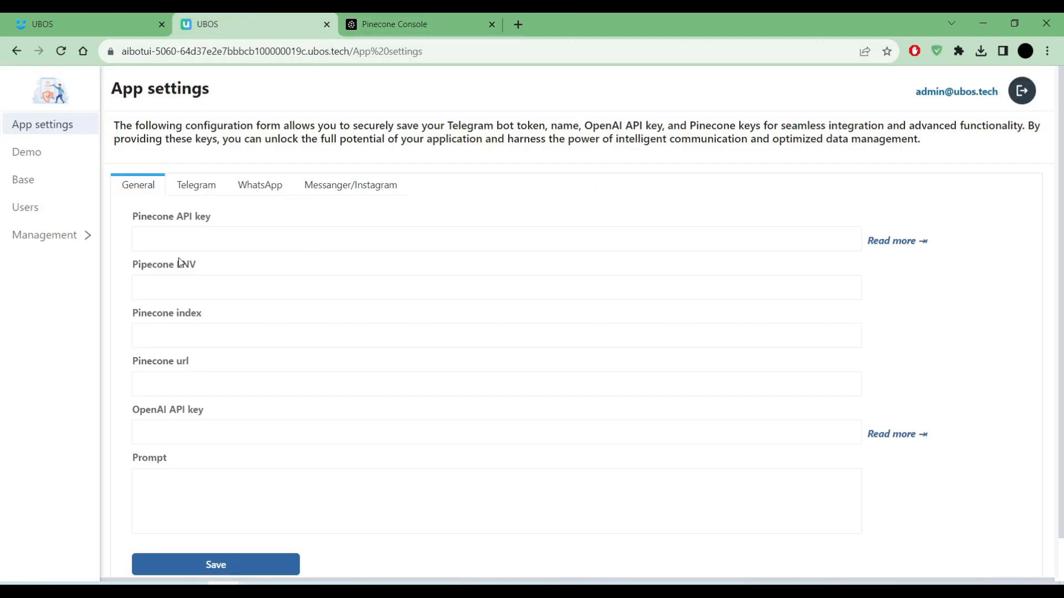
left_click(382, 26)
double_click(259, 217)
right_click(258, 221)
left_click(293, 230)
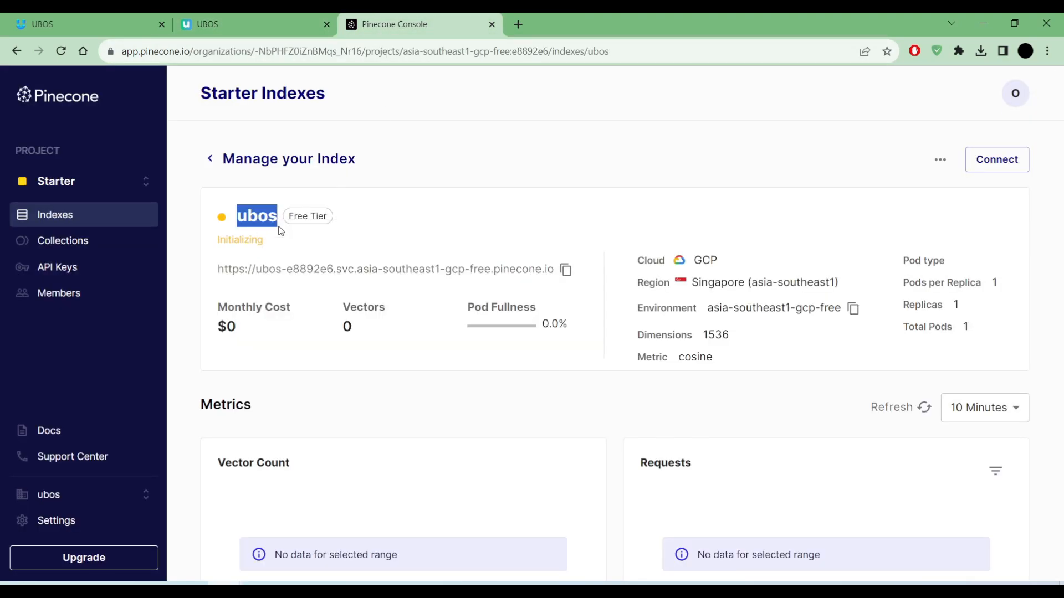
left_click(249, 25)
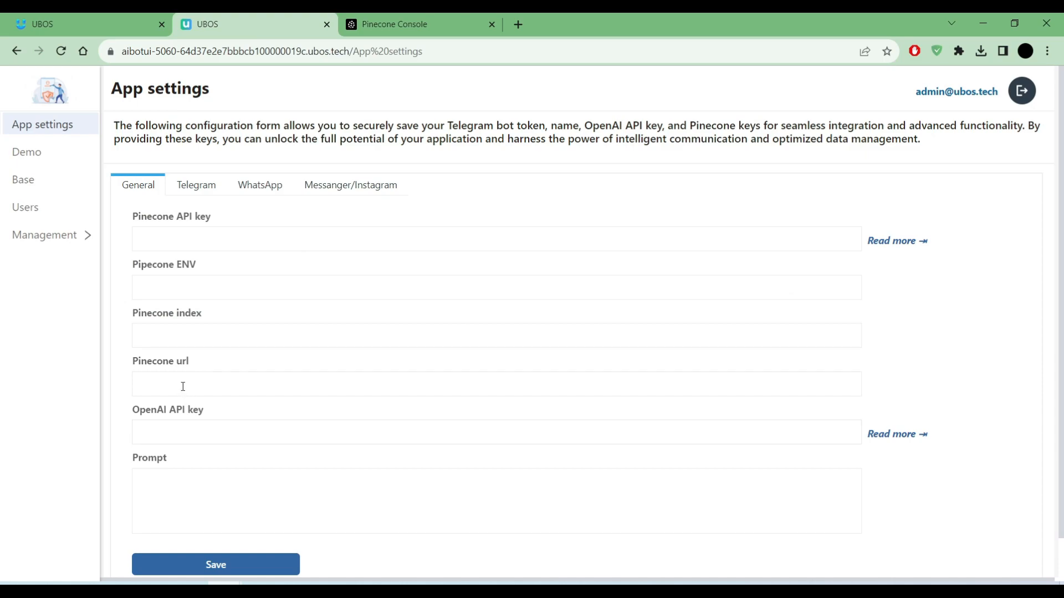
left_click(190, 334)
key("ctrl+v")
left_click_drag(137, 312, 216, 323)
Copy the ubos index's URL from Pinecone and paste it as the Pinecone url in the UBOS app settings
left_click(384, 24)
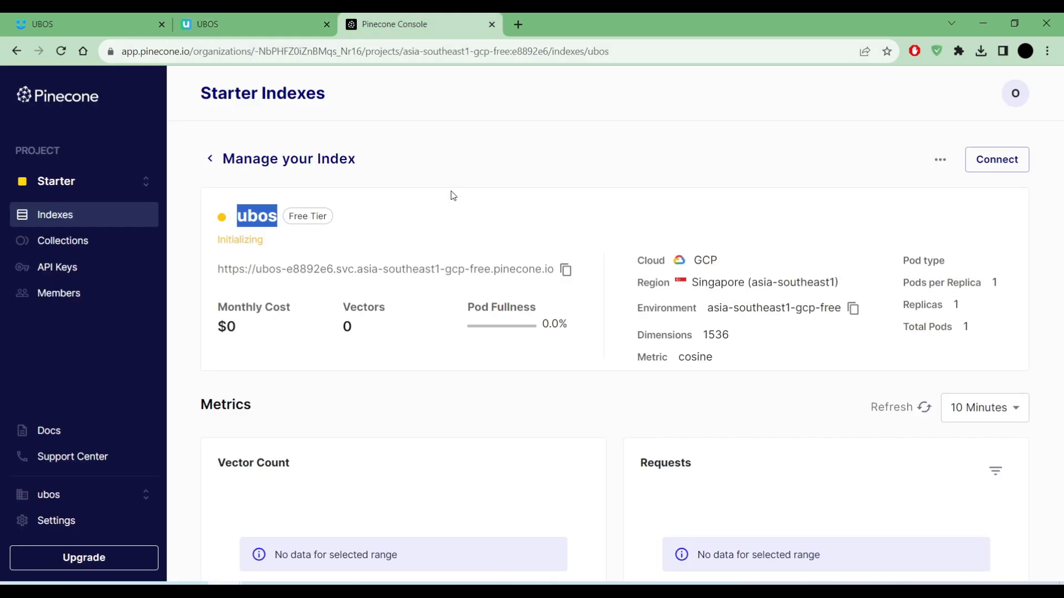
left_click(565, 269)
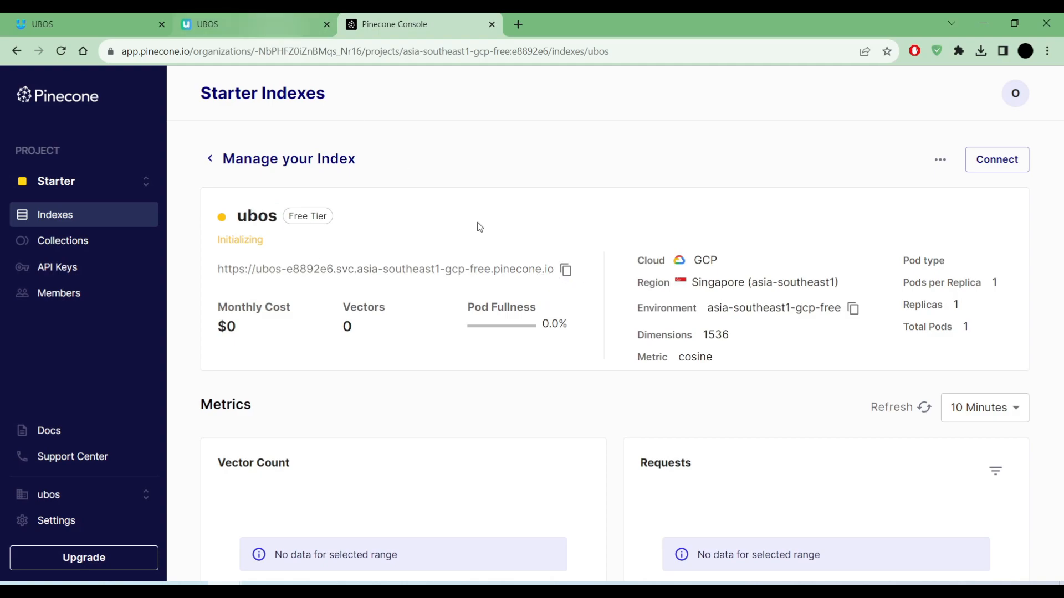
left_click(288, 28)
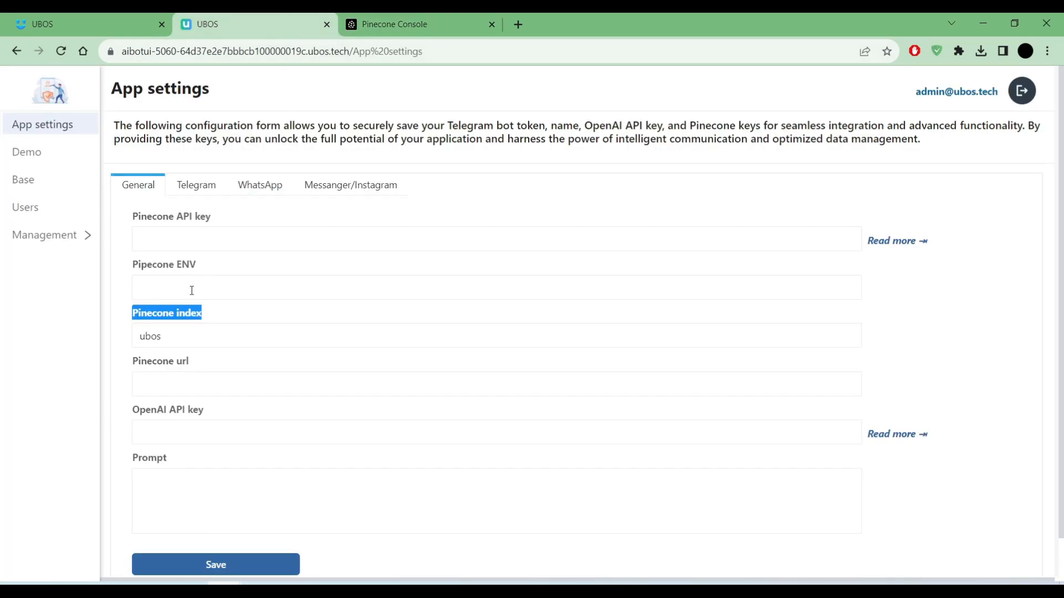
left_click(172, 385)
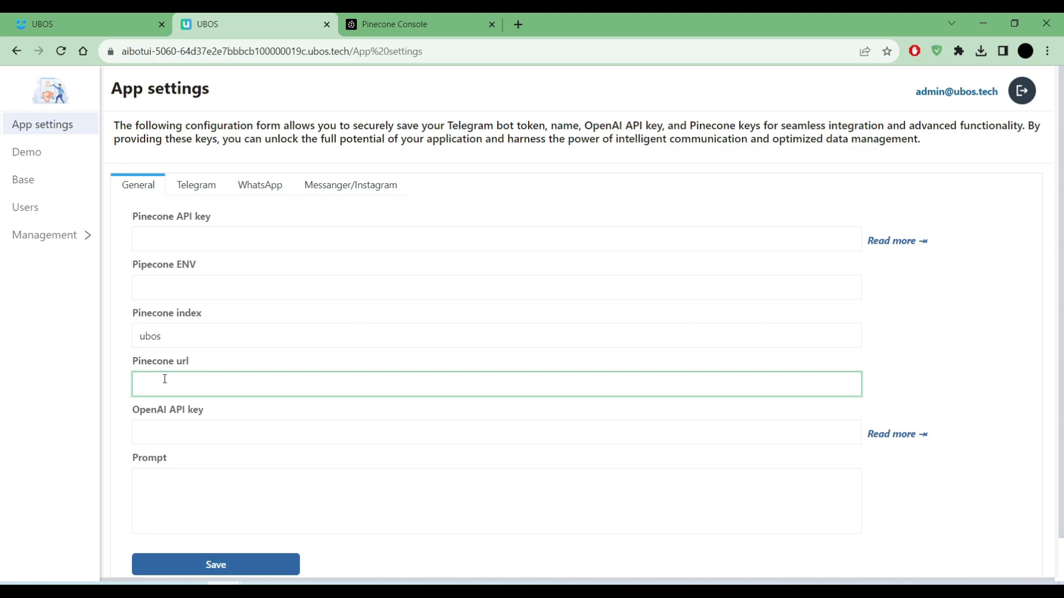
key("ctrl+v")
double_click(152, 361)
Copy the environment asia-southeast1-gcp-free from Pinecone and paste it as the Pinecone ENV in the UBOS app settings
left_click(371, 25)
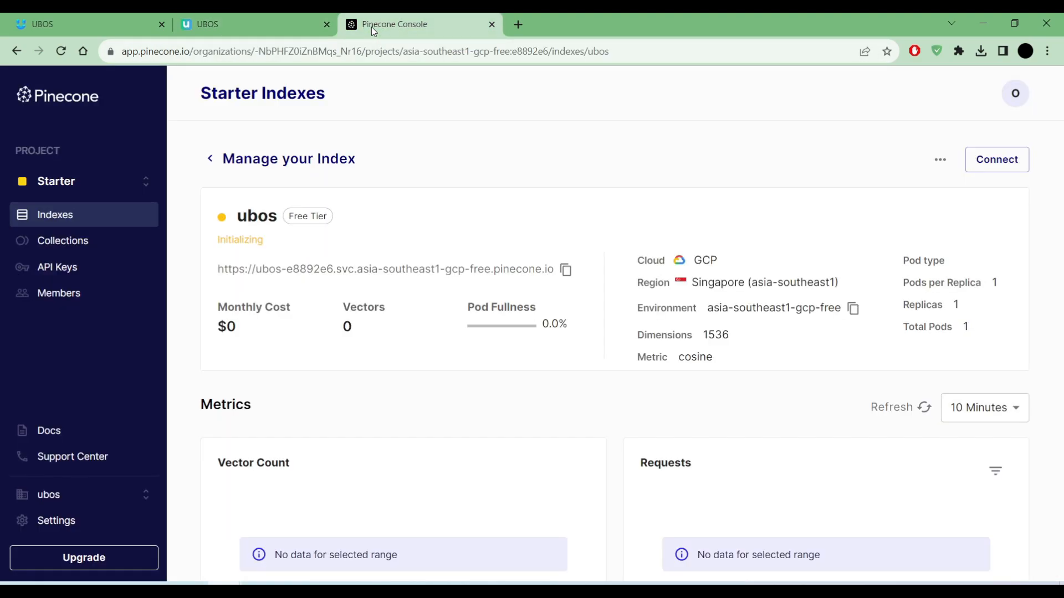
left_click(853, 308)
left_click(258, 24)
left_click(159, 287)
left_click_drag(203, 265, 136, 265)
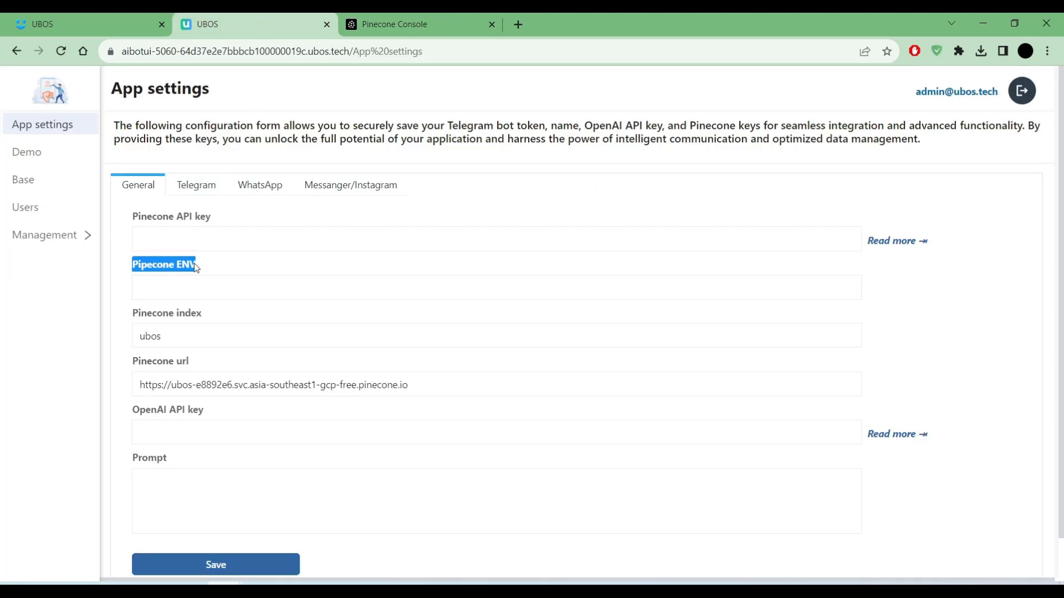
left_click(178, 266)
left_click(190, 290)
key("ctrl+v")
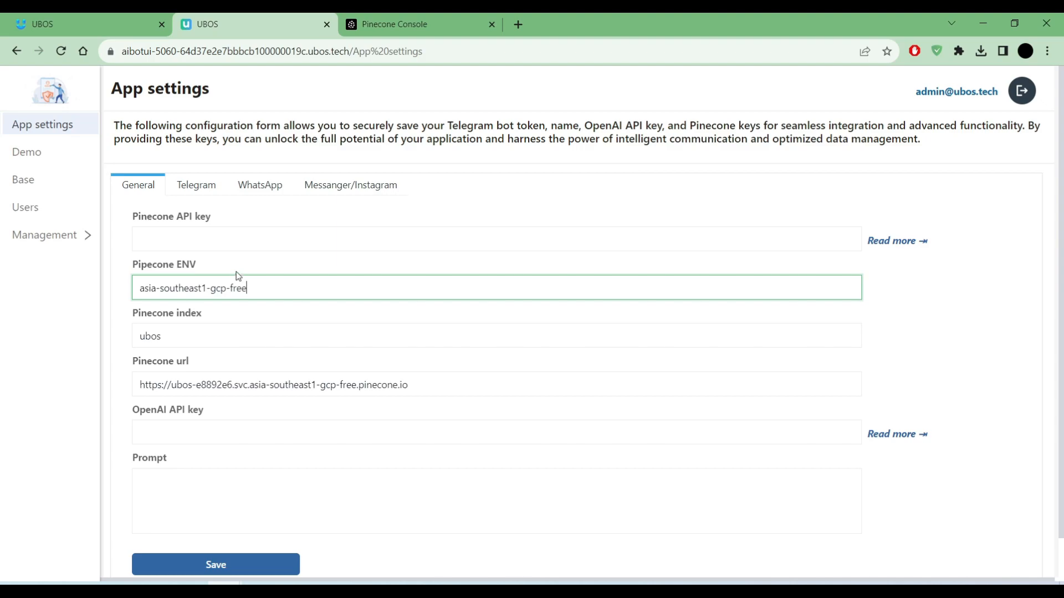
Copy the default API key from Pinecone and paste it as the Pinecone API key in the UBOS app settings
left_click(376, 31)
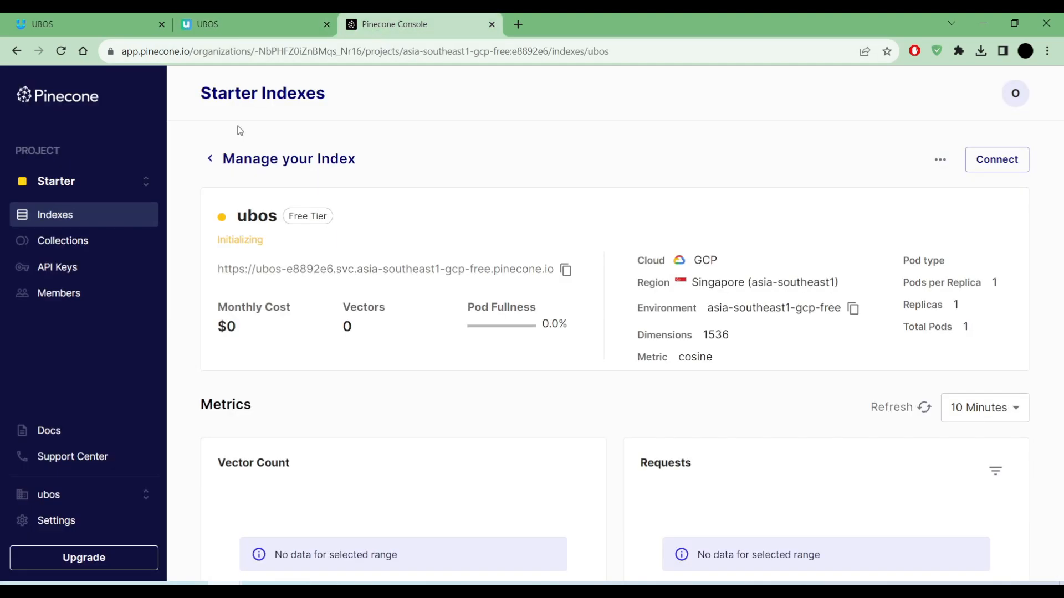
left_click(72, 272)
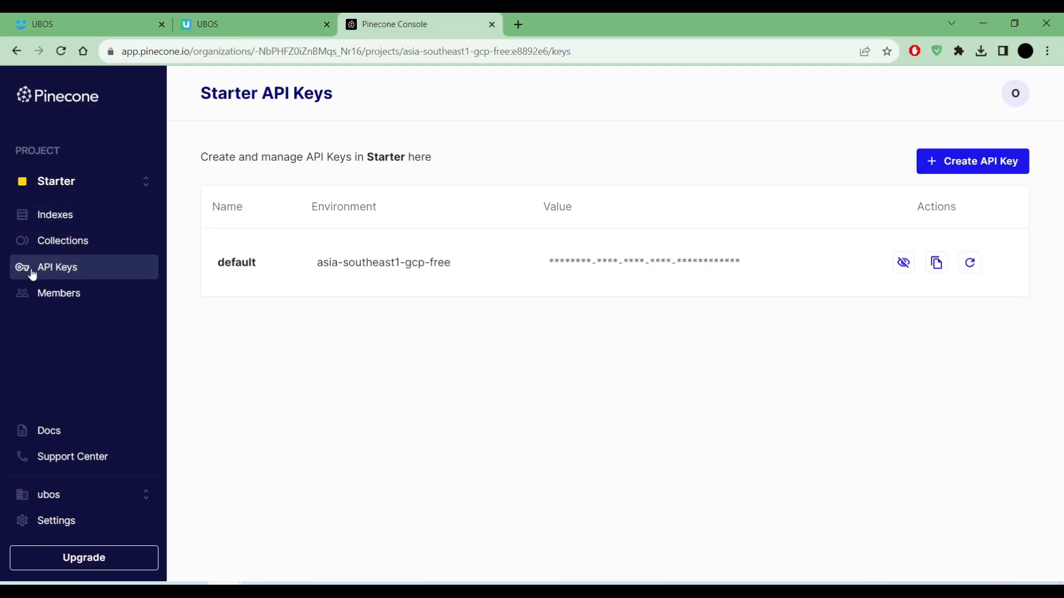
left_click(72, 227)
left_click(54, 271)
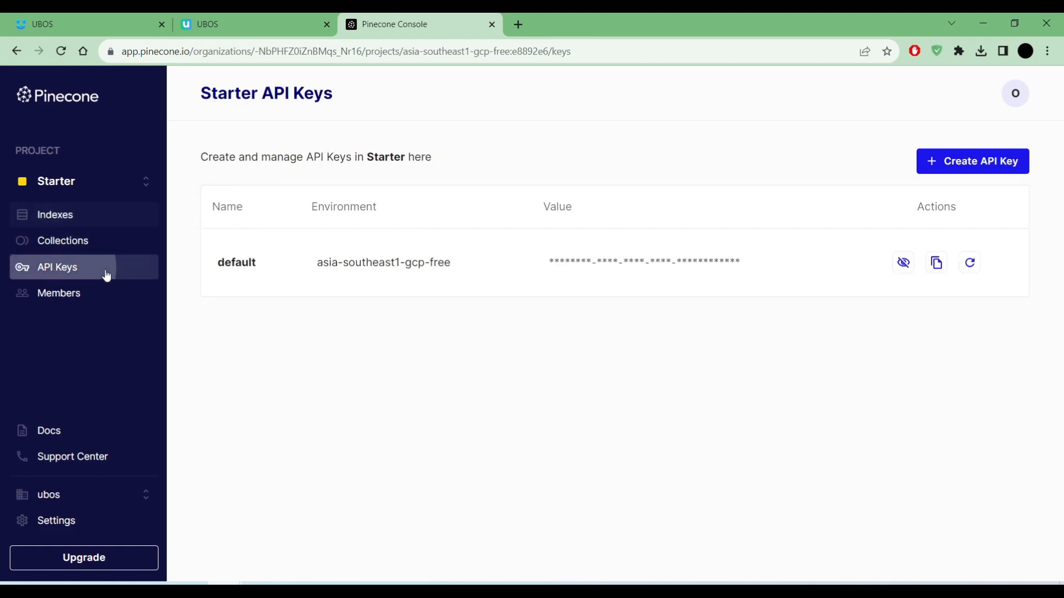
left_click(935, 262)
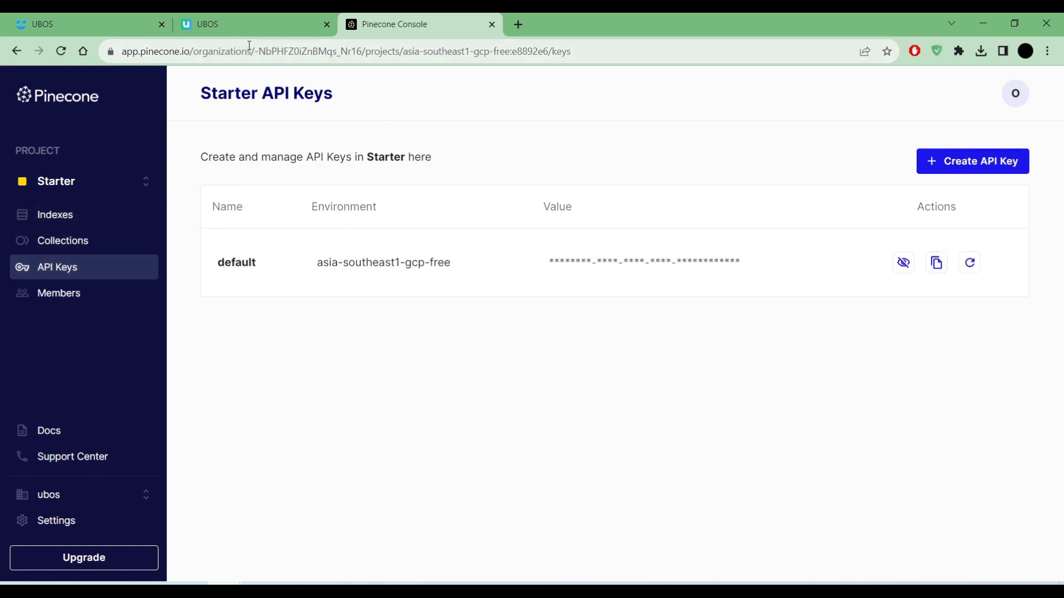
left_click(250, 24)
left_click(172, 237)
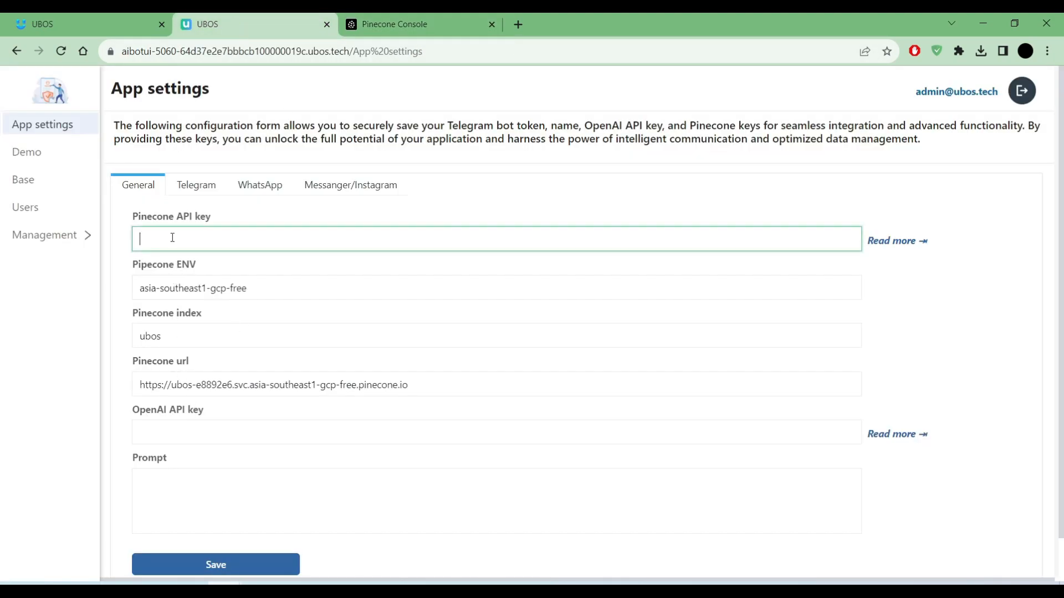
key("ctrl+v")
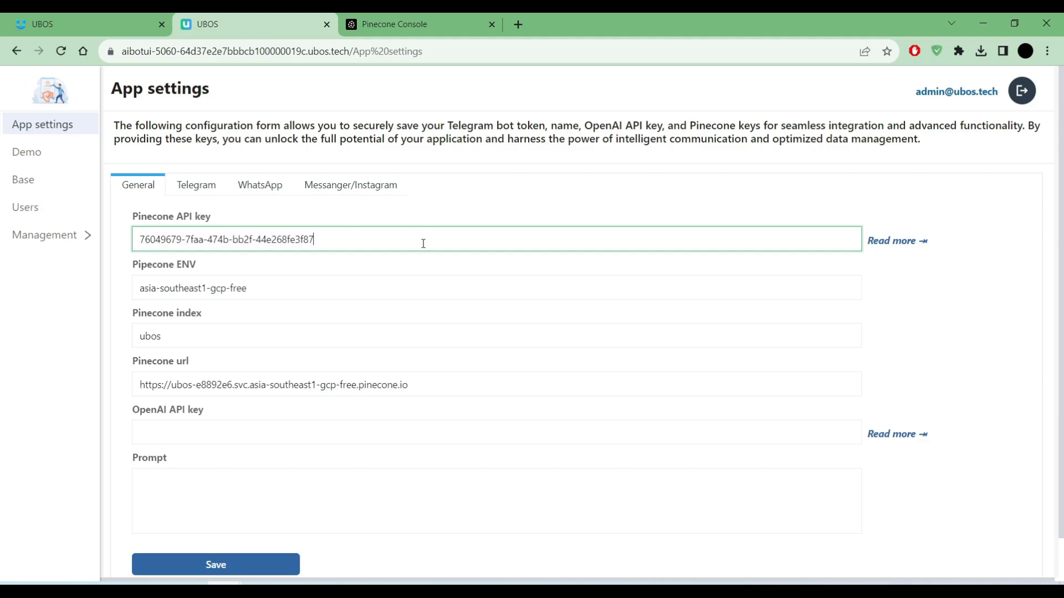
left_click(482, 121)
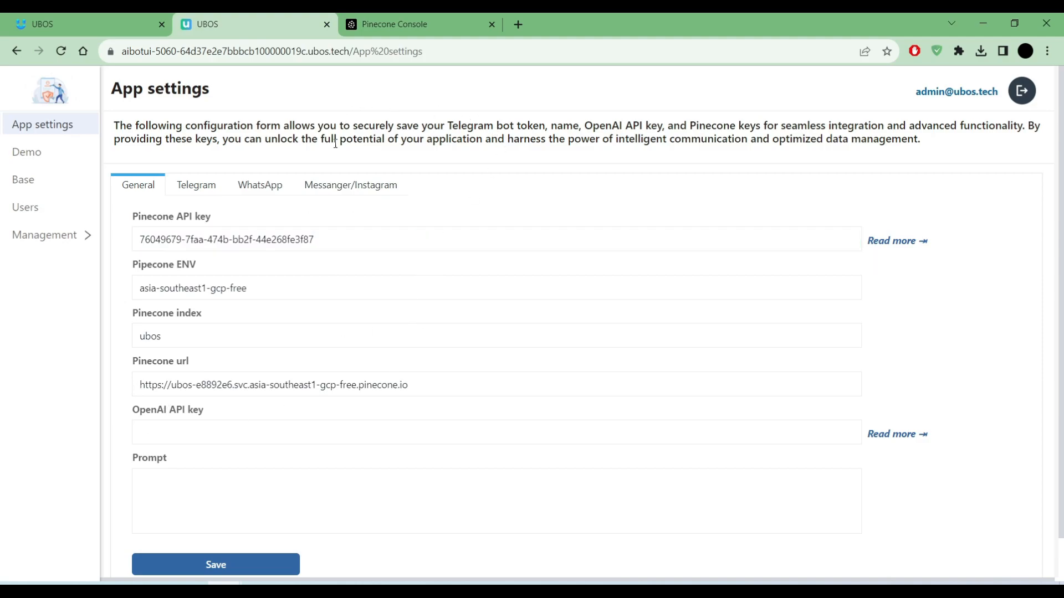
Return to Pinecone's list of indexes and check the status of the ubos index
left_click(339, 20)
left_click(104, 221)
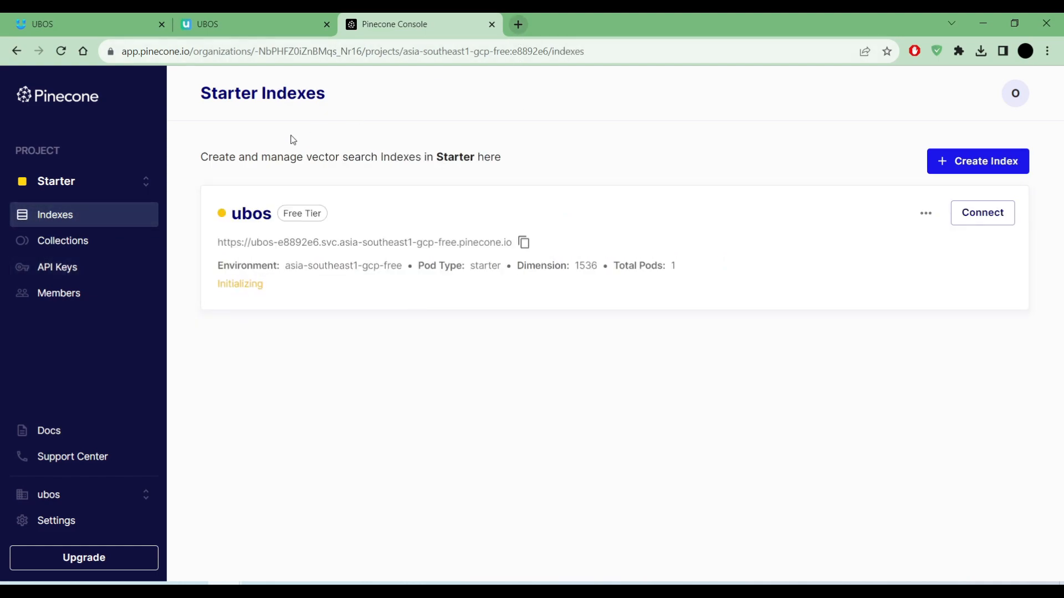
Open openai.com in a new browser tab, log in to the API platform and view the account's API keys
left_click(289, 22)
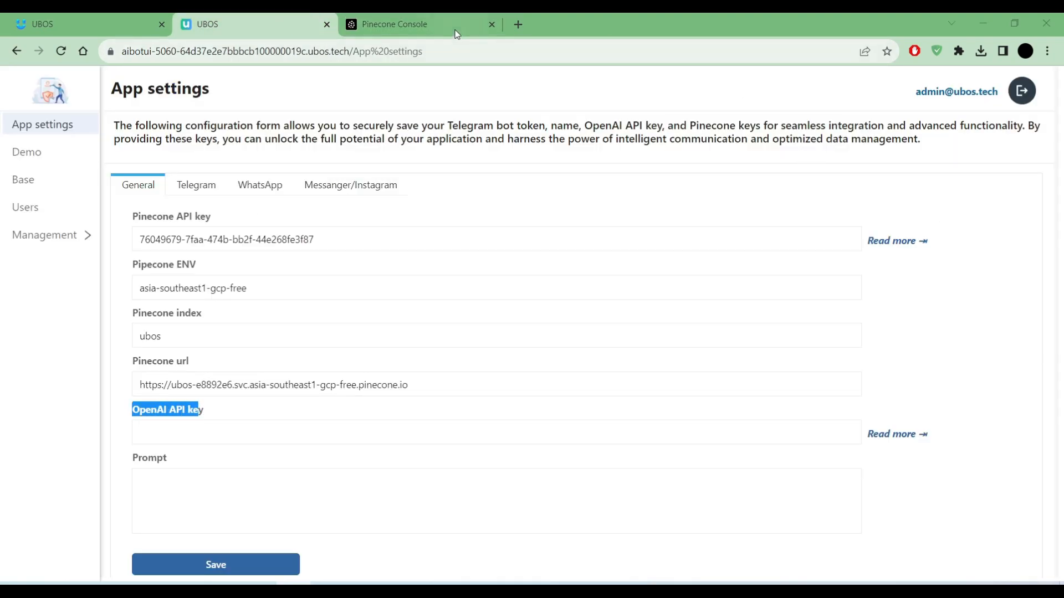
left_click(518, 24)
key("ctrl+v")
key("Return")
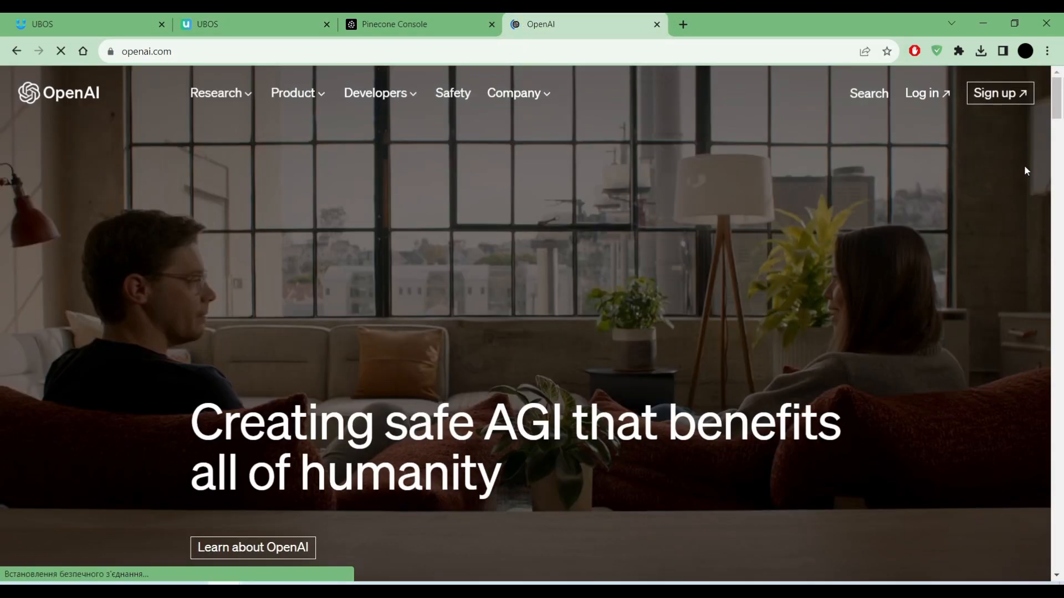
left_click(939, 100)
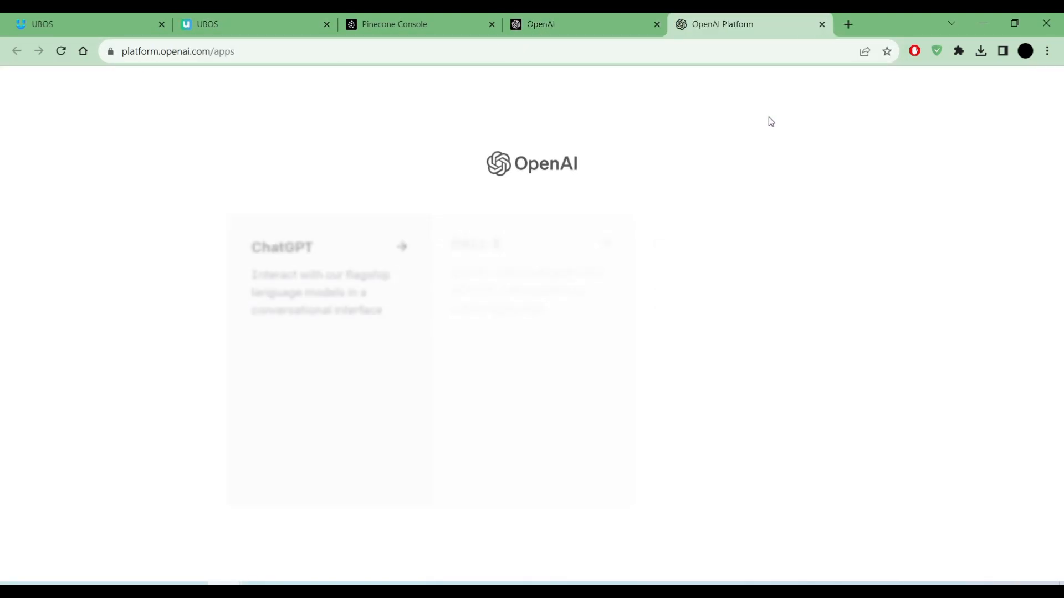
left_click(736, 296)
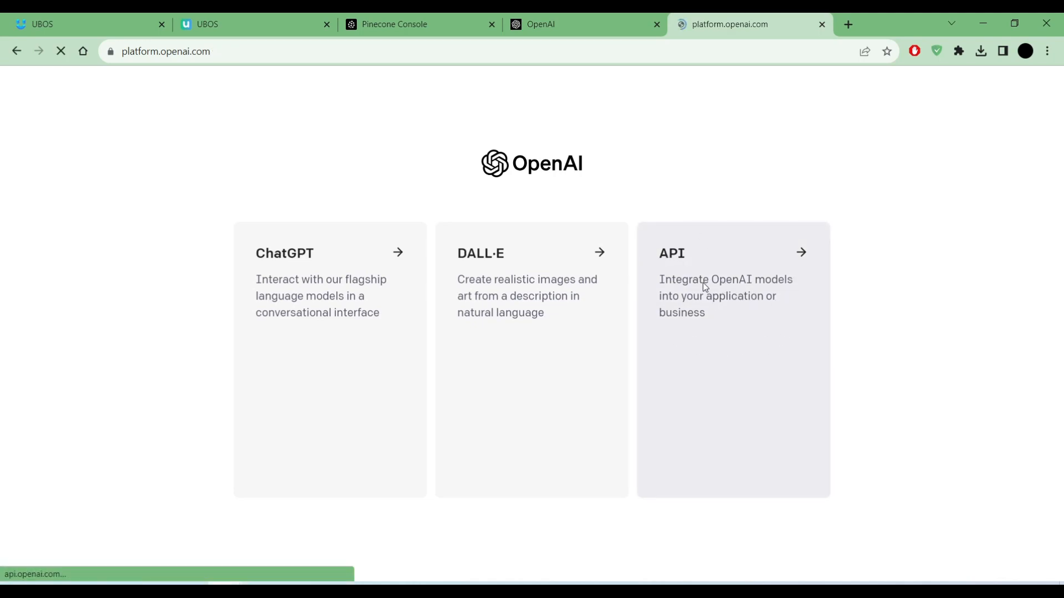
left_click(1020, 86)
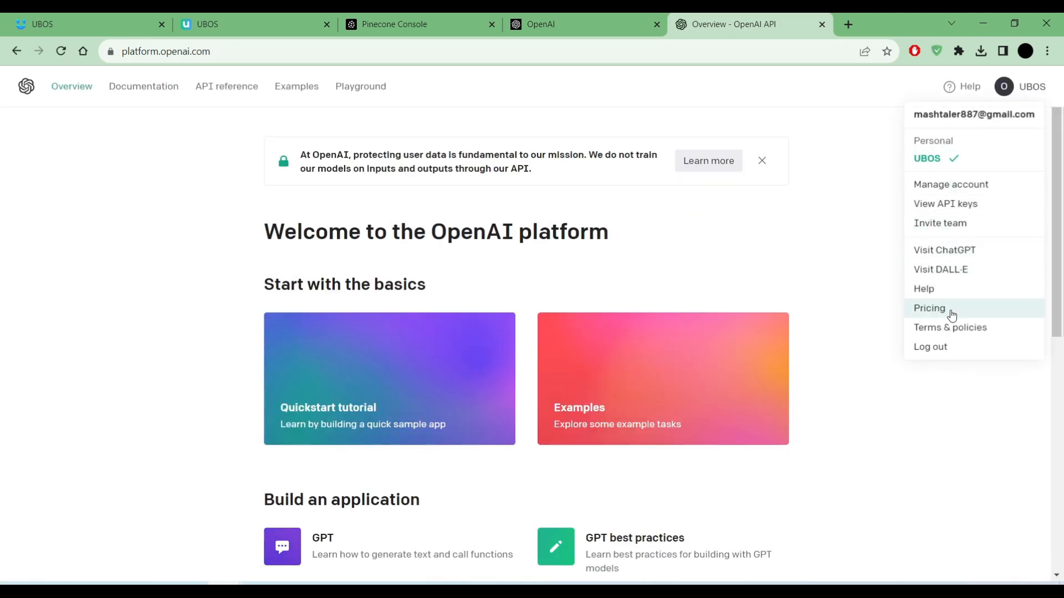
left_click(958, 215)
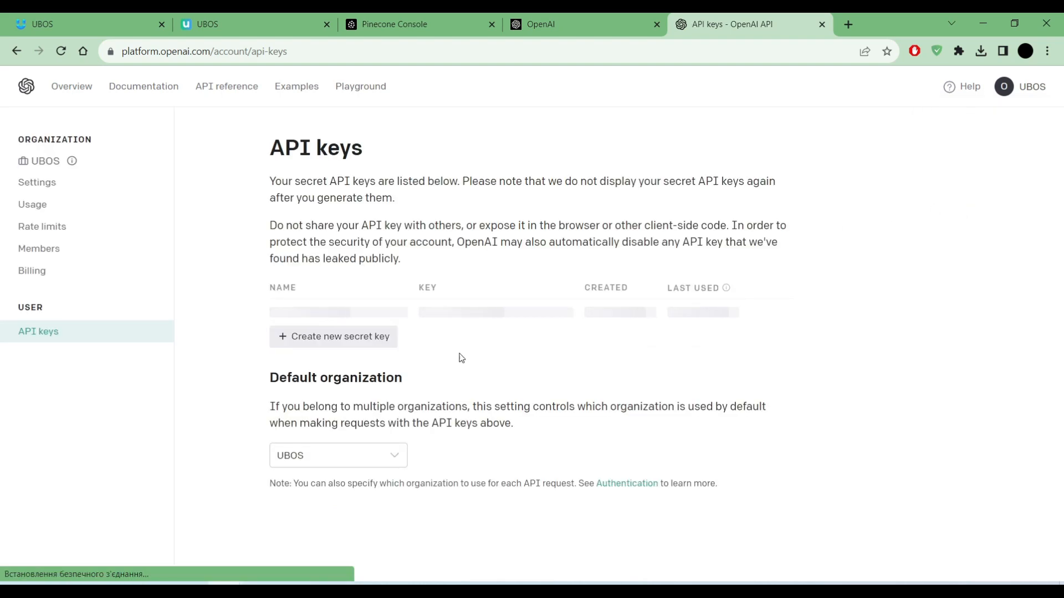
Create a new OpenAI secret key named ubosdb and copy it
left_click(325, 524)
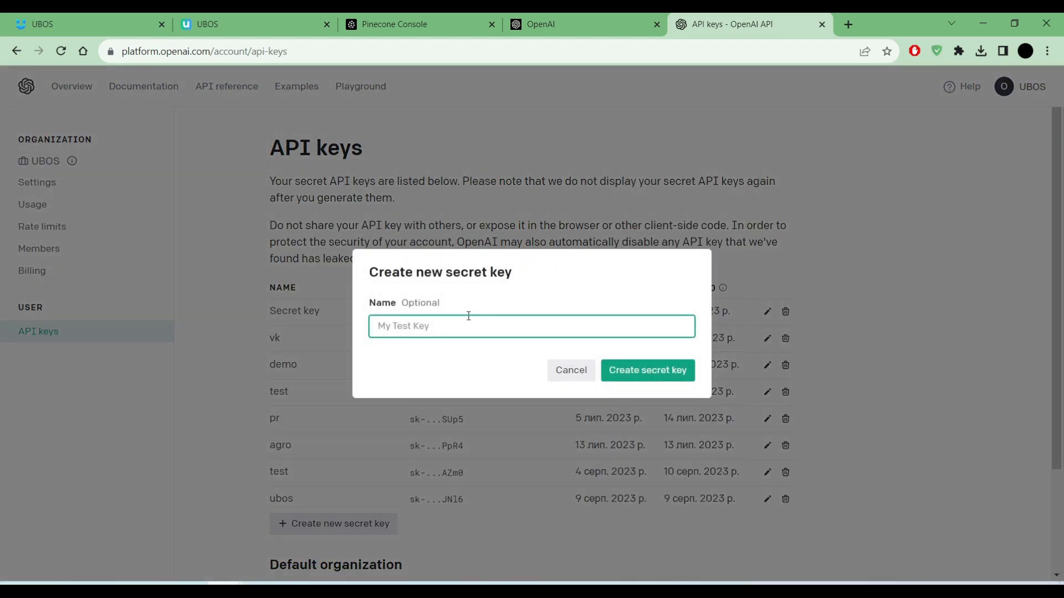
type("ubosdb")
left_click(665, 372)
left_click(682, 347)
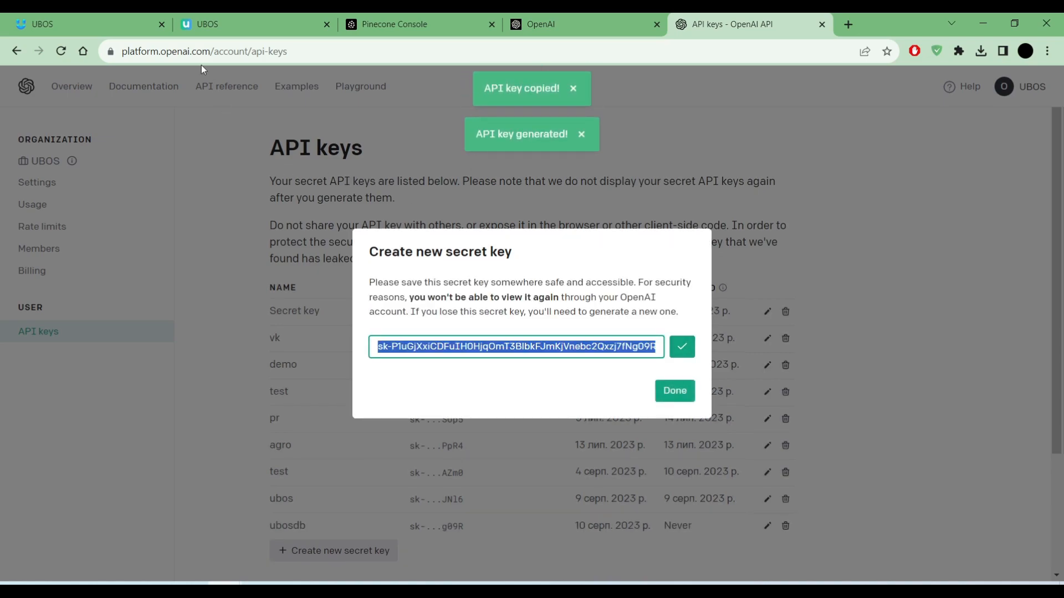
Return to the UBOS app settings and paste the copied secret key as the OpenAI API key
left_click(217, 31)
left_click(178, 431)
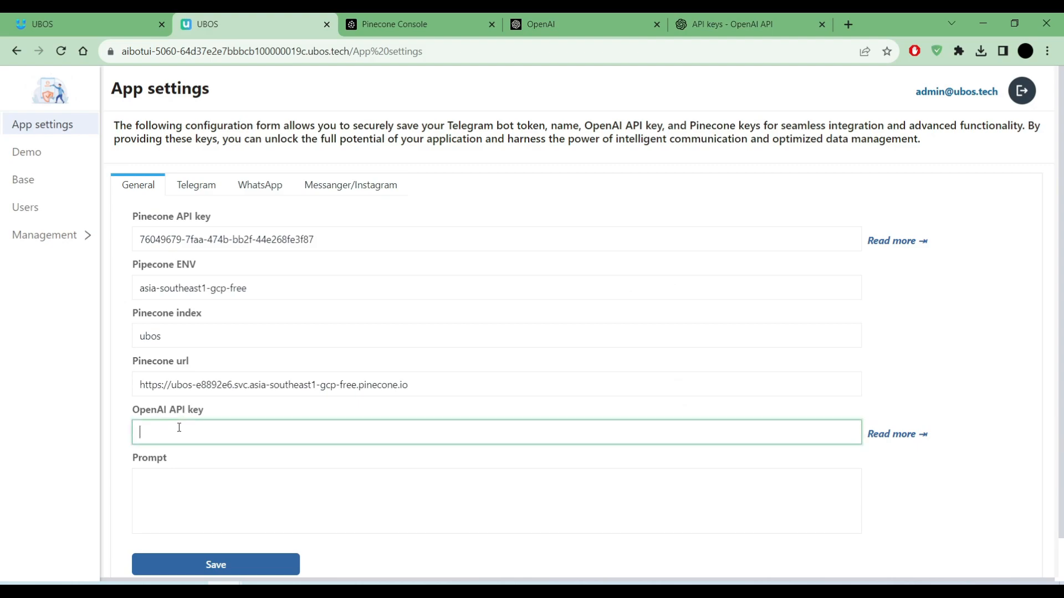
key("ctrl+v")
left_click(269, 417)
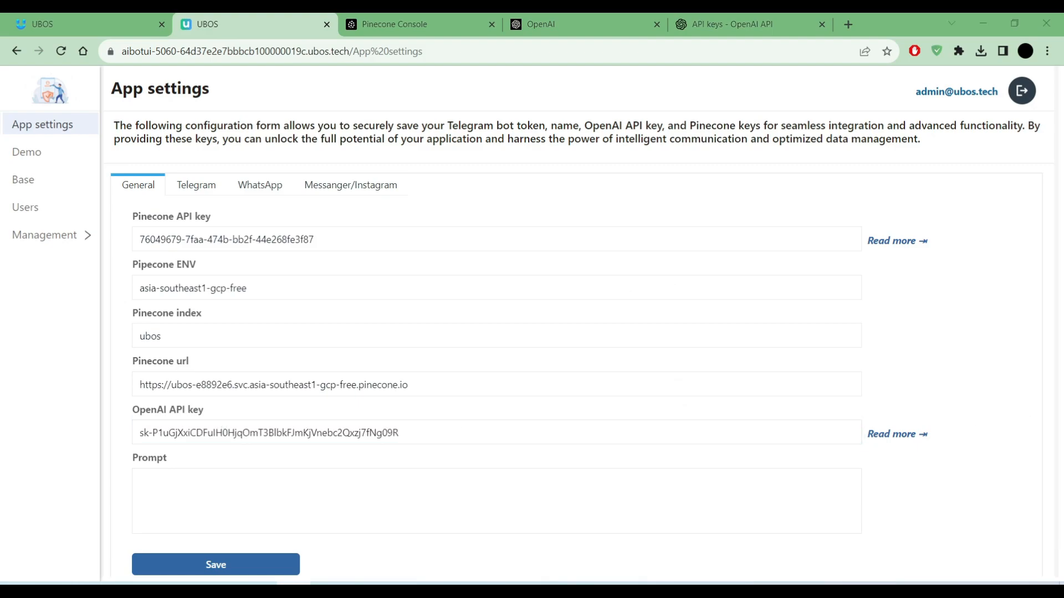
Enter the prompt "As an intelligent support bot representing UBOS Company, your task is to provide responses to user inquiries using the provided dataset."
left_click(155, 495)
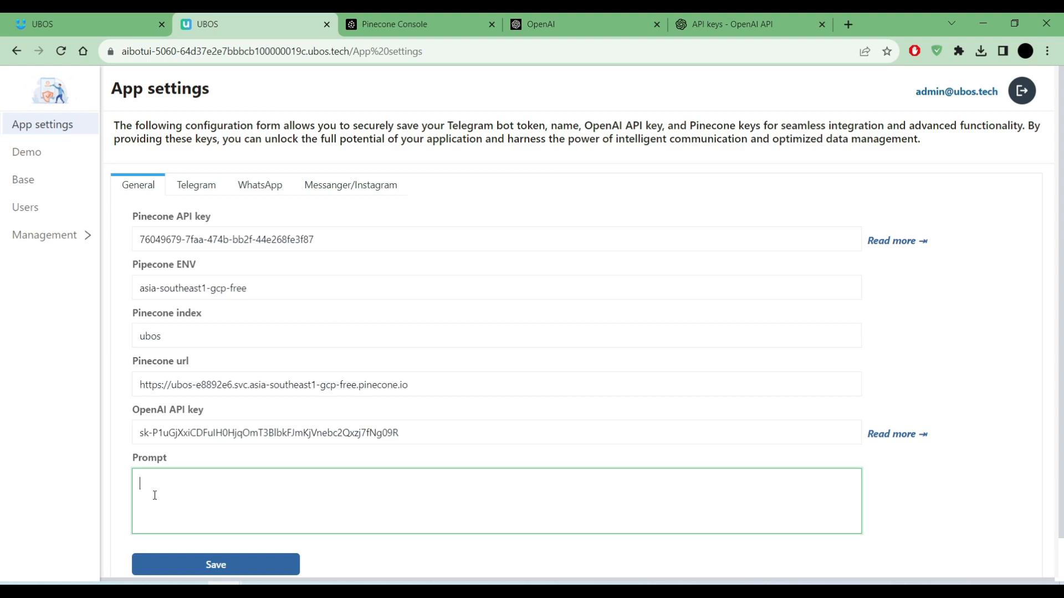
scroll(154, 495, "down", 1)
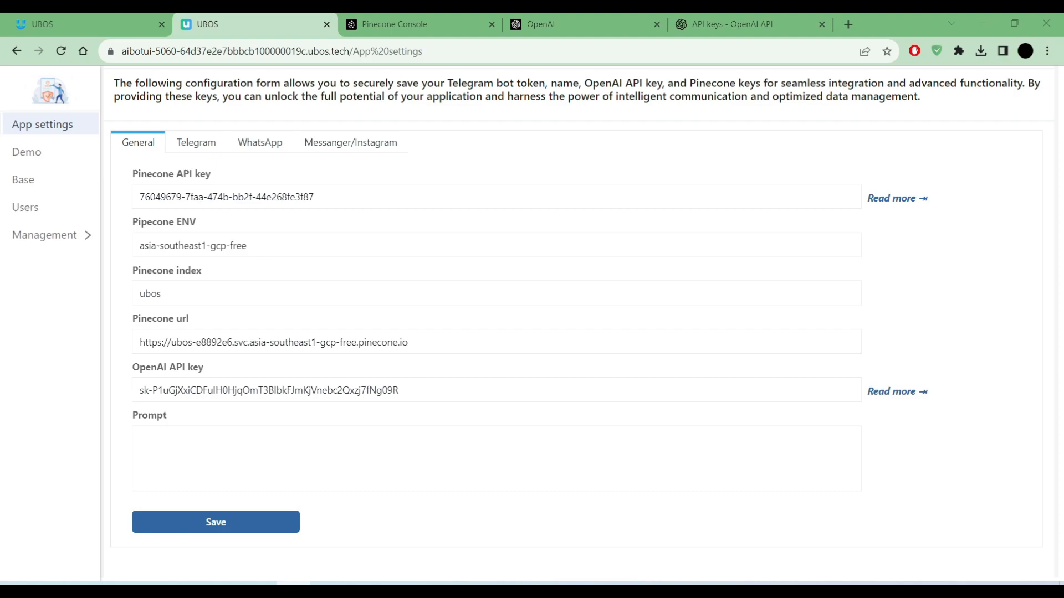
left_click(689, 477)
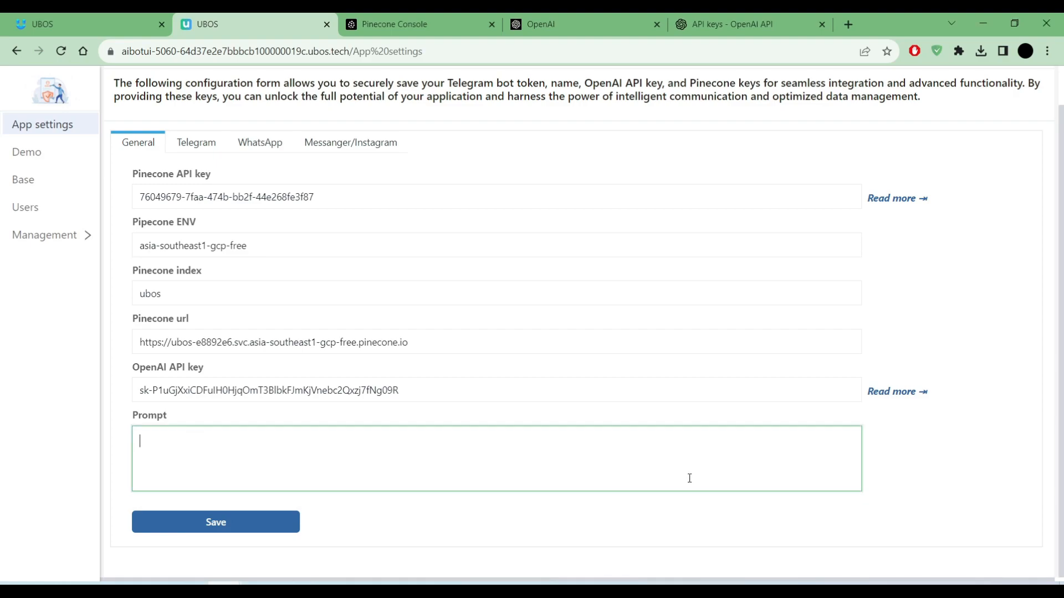
key("ctrl+v")
left_click(474, 524)
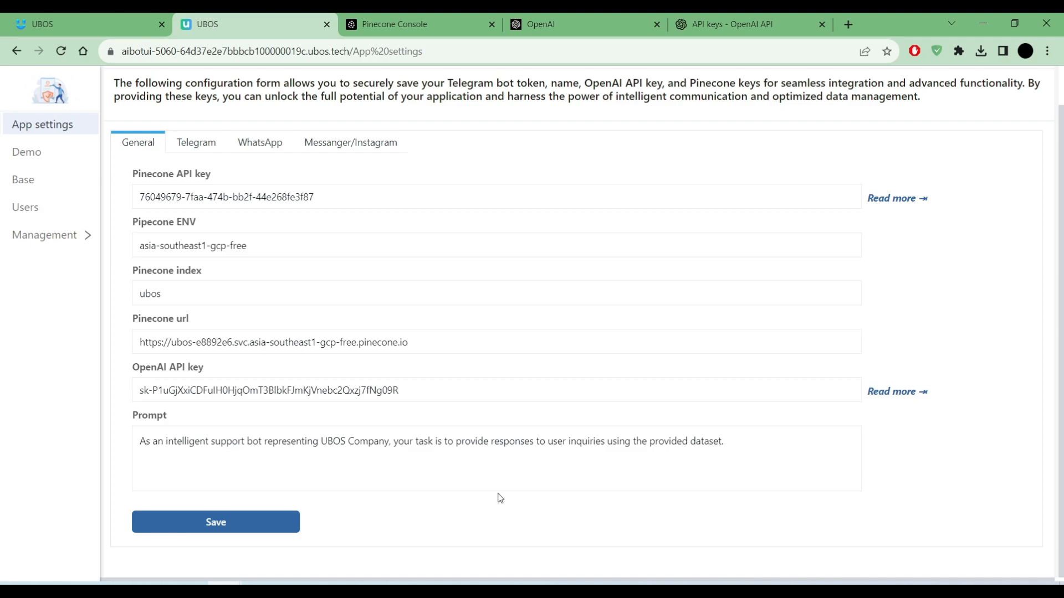
Review the company name and dataset wording in the prompt, and save the General app settings
left_click_drag(321, 444, 391, 445)
left_click(378, 483)
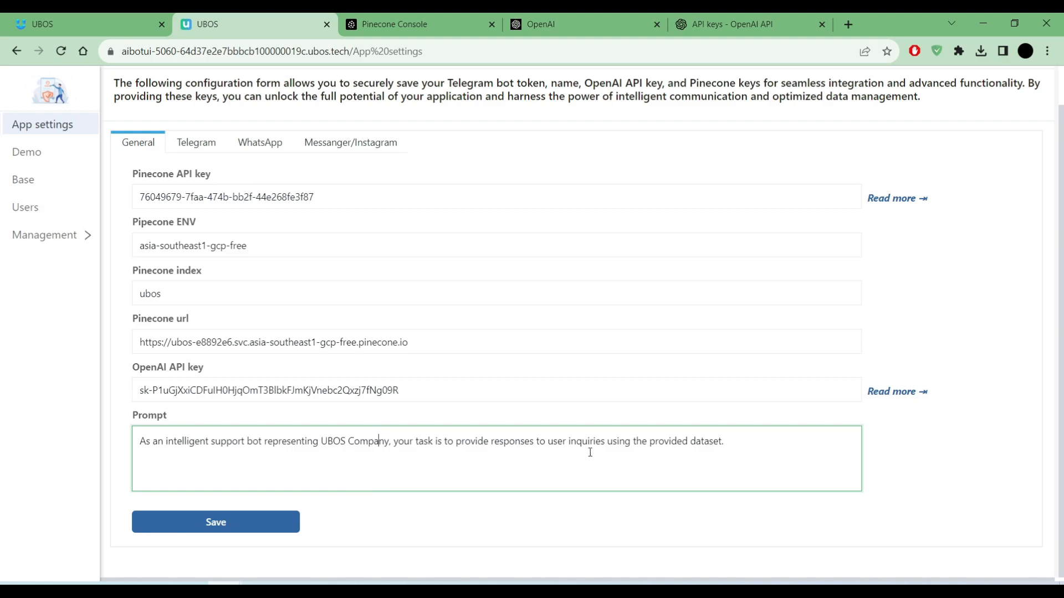
left_click_drag(726, 442, 578, 448)
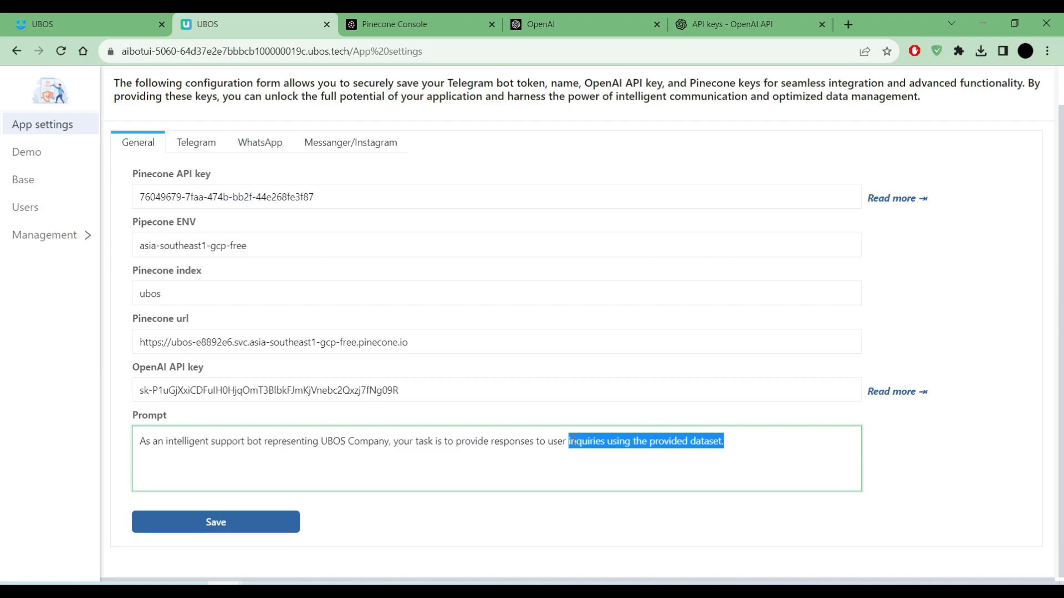
left_click(569, 417)
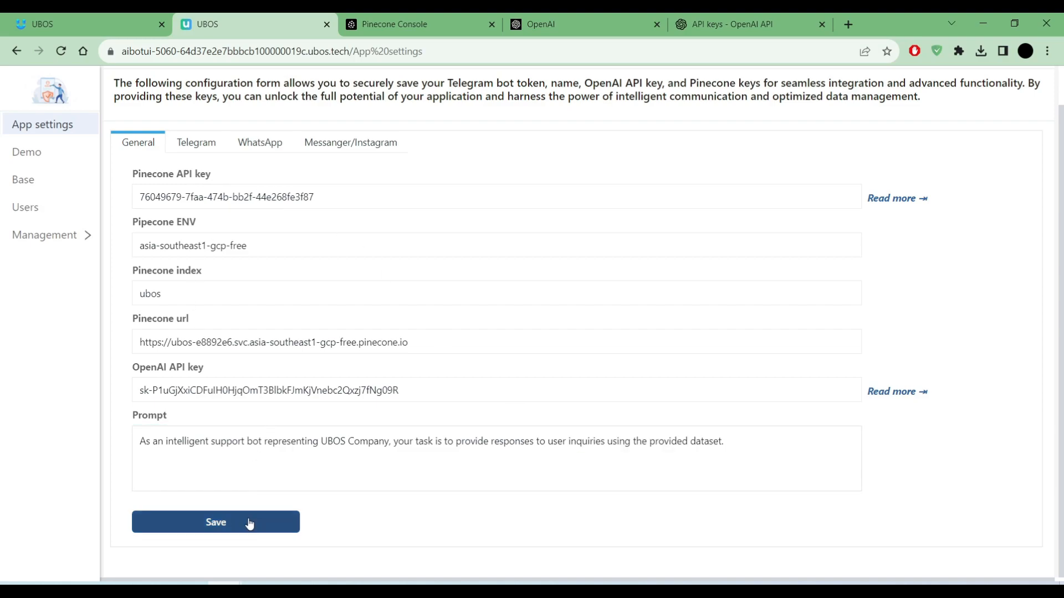
left_click(141, 442)
left_click(190, 521)
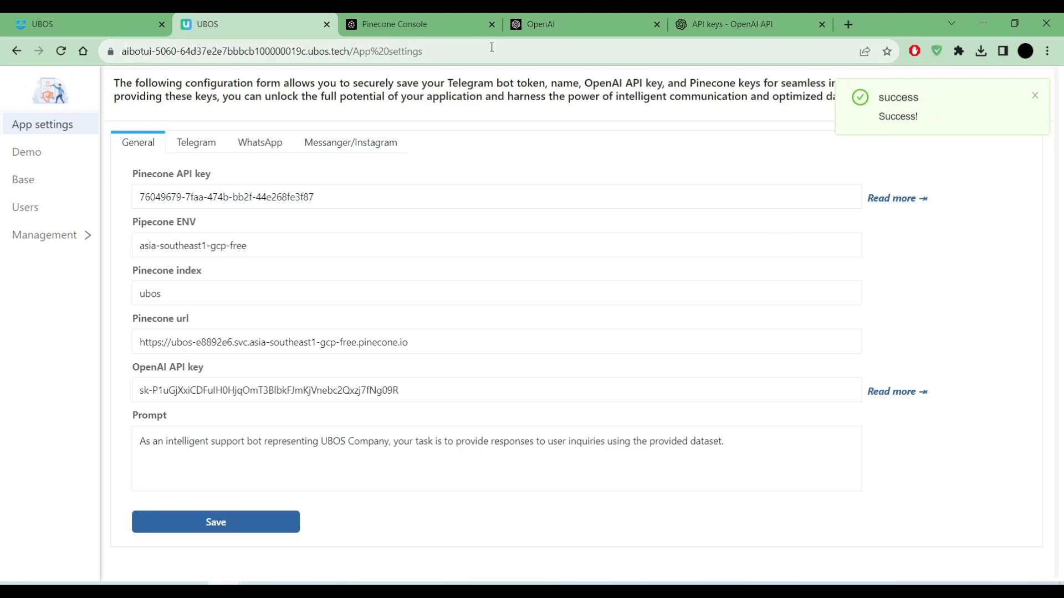
Check the ubos index's status and details in Pinecone, and return to UBOS to view the WhatsApp settings
left_click(421, 25)
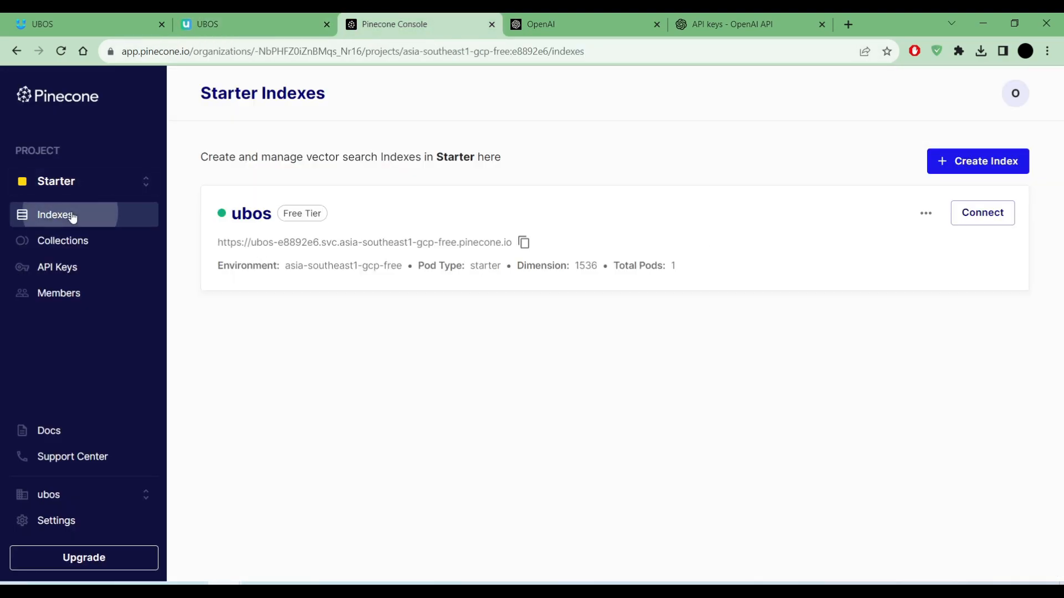
left_click(217, 223)
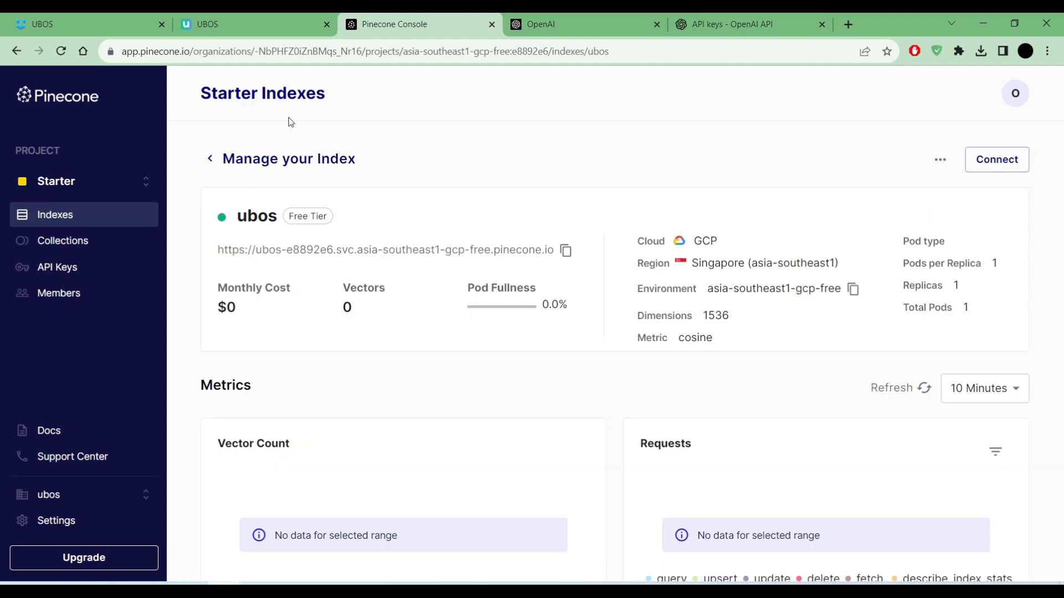
left_click(249, 24)
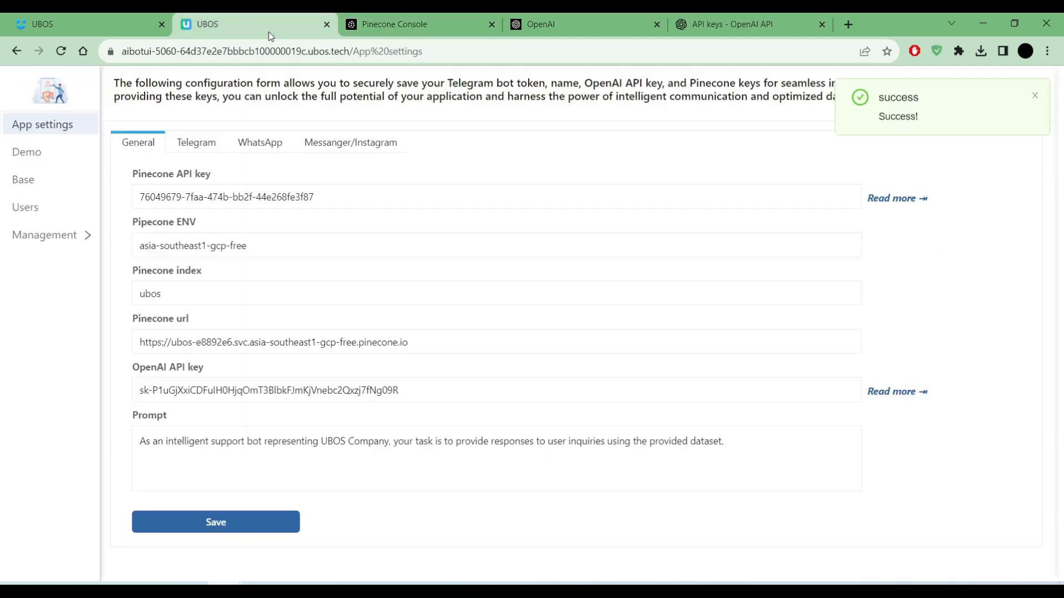
left_click(265, 147)
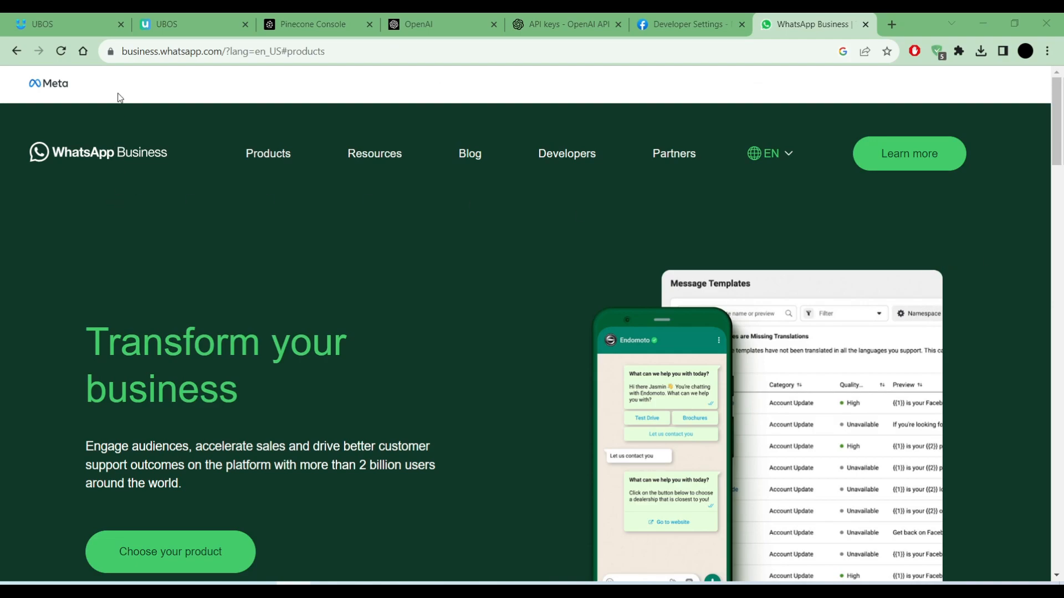
Examine the WhatsApp Business site's address, business.whatsapp.com, and its overview of products for businesses
left_click(228, 53)
left_click(228, 53)
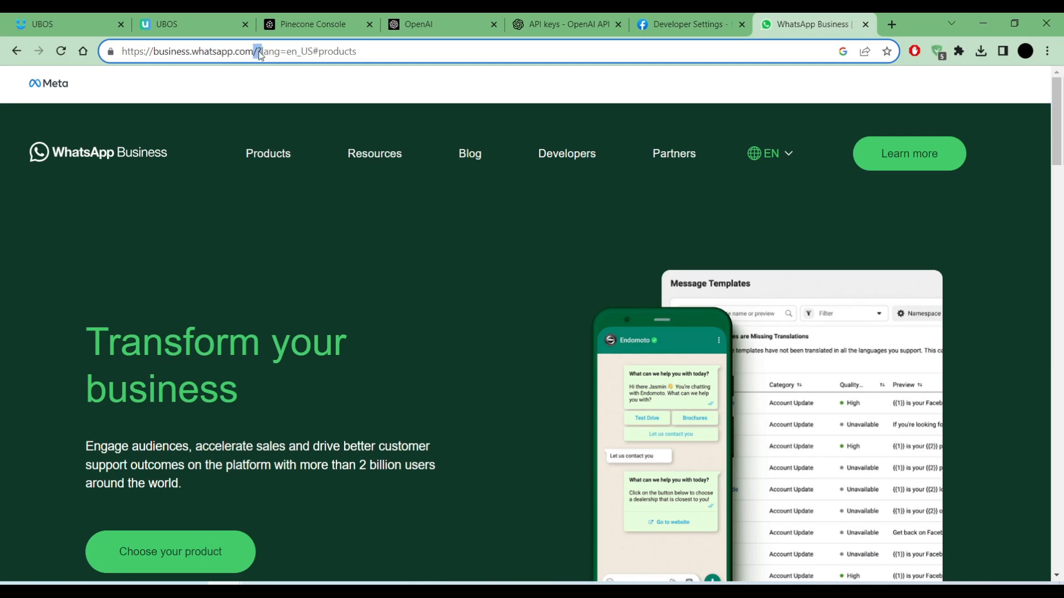
left_click_drag(254, 52, 155, 53)
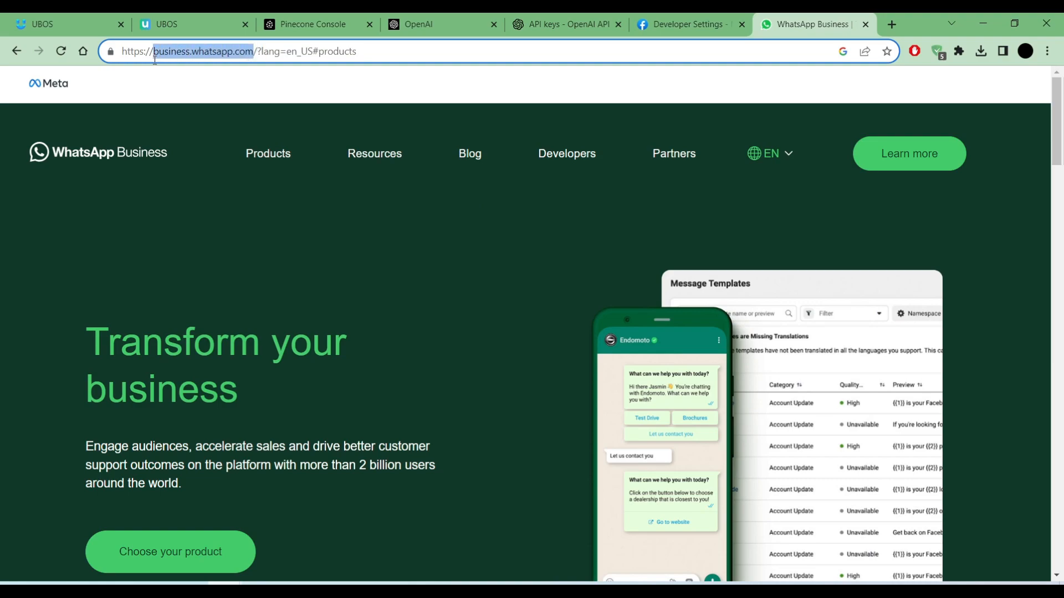
left_click(174, 255)
scroll(375, 393, "down", 1)
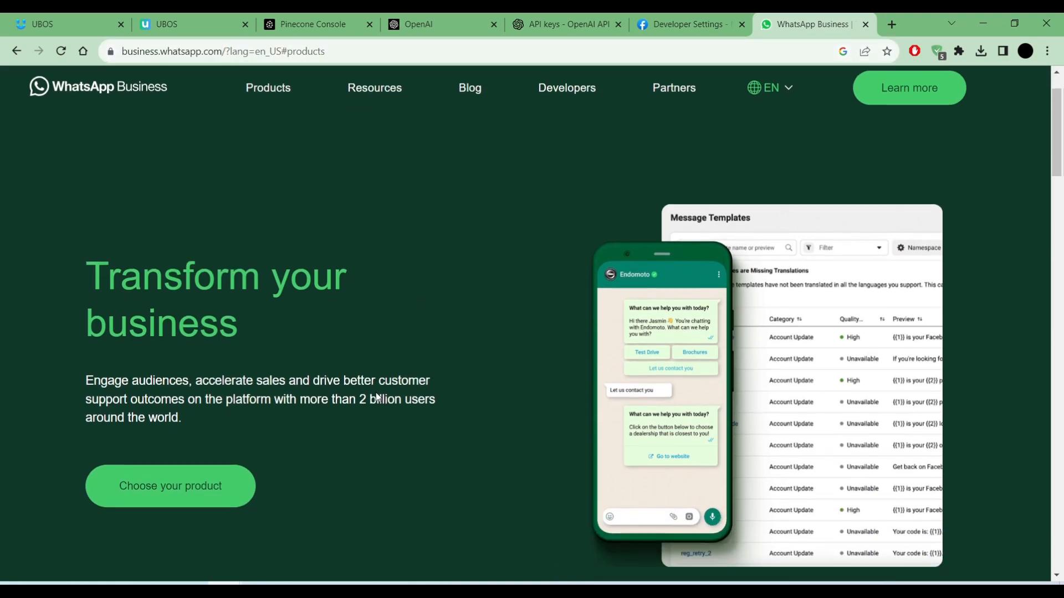
scroll(458, 364, "down", 5)
scroll(468, 349, "down", 1)
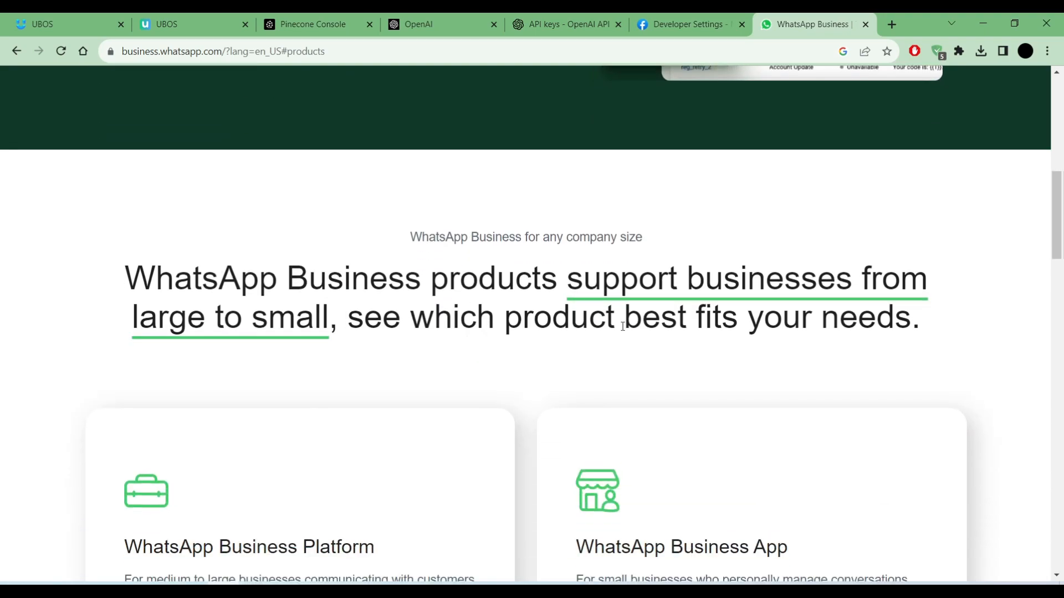
scroll(817, 313, "up", 1)
scroll(818, 313, "up", 7)
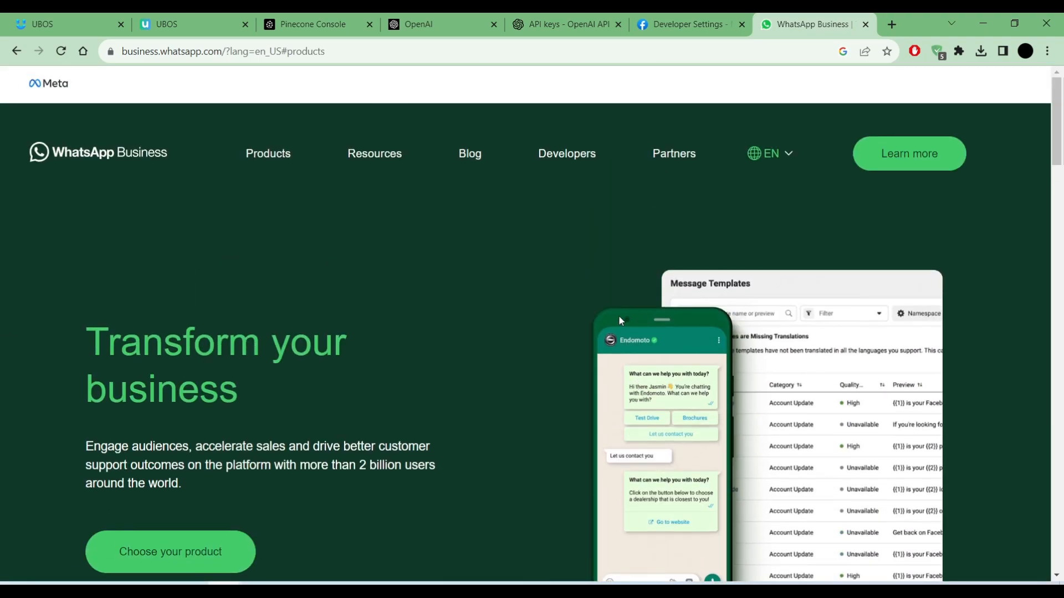
Switch to Meta for Developers at developers.facebook.com and open the CRM app from the list of own apps
left_click(658, 24)
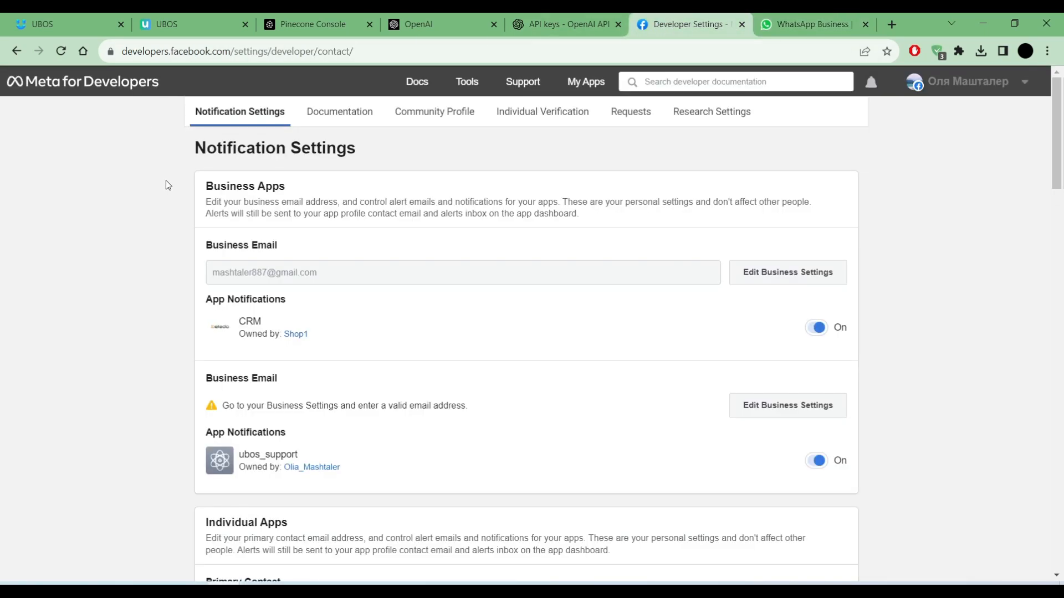
double_click(125, 53)
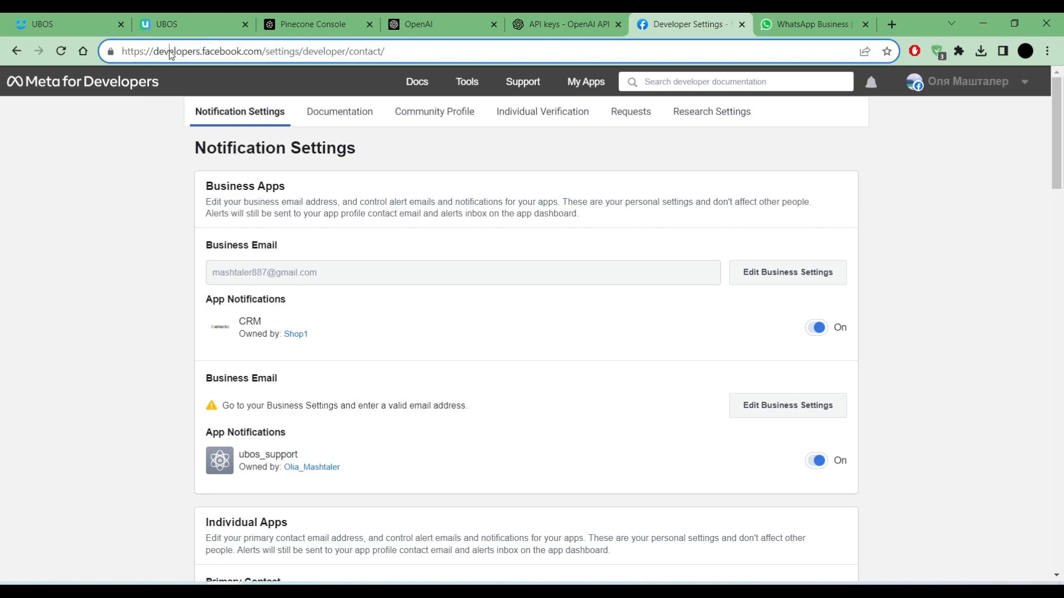
left_click_drag(267, 50, 156, 57)
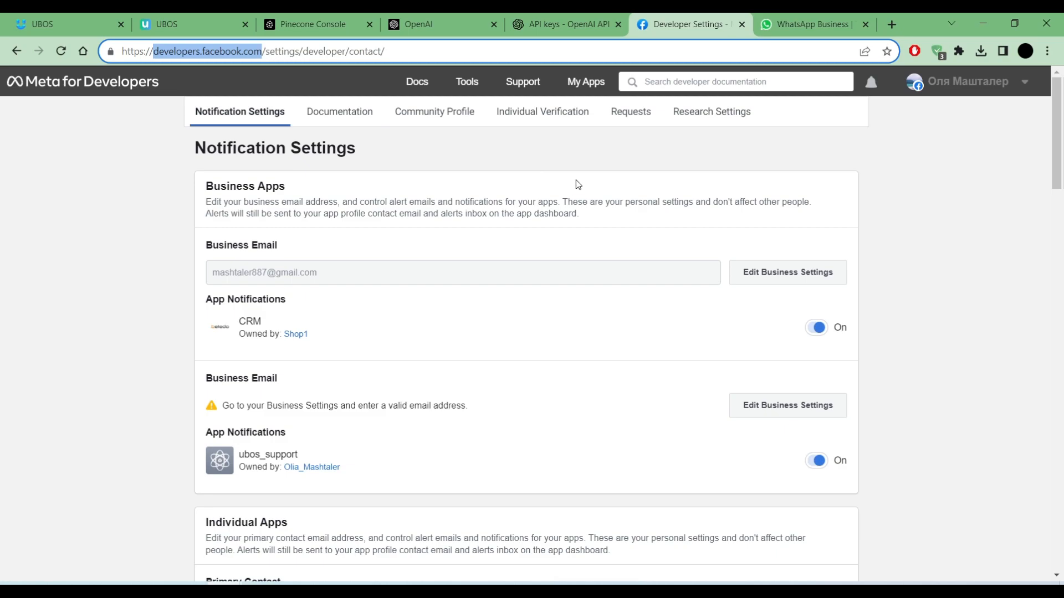
left_click(585, 82)
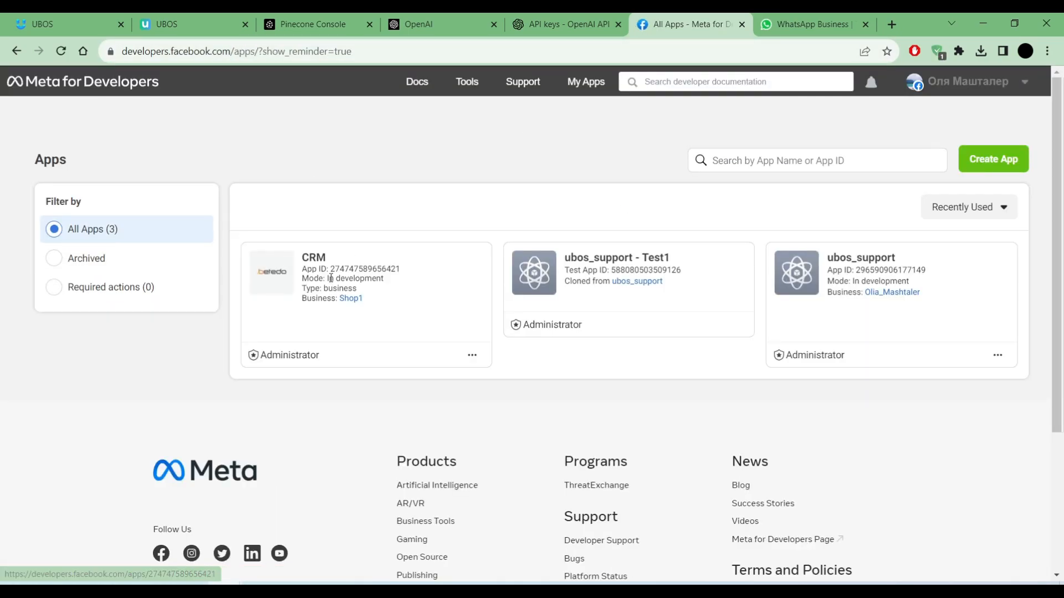
left_click(286, 277)
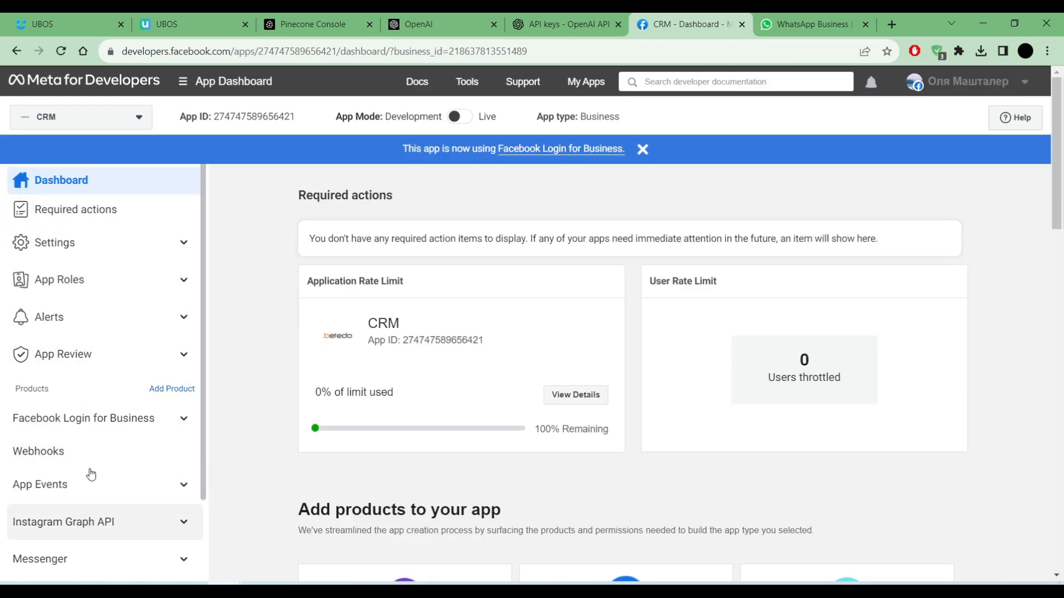
Open the API Setup page of the CRM app's WhatsApp product through its Quickstart
scroll(92, 474, "down", 2)
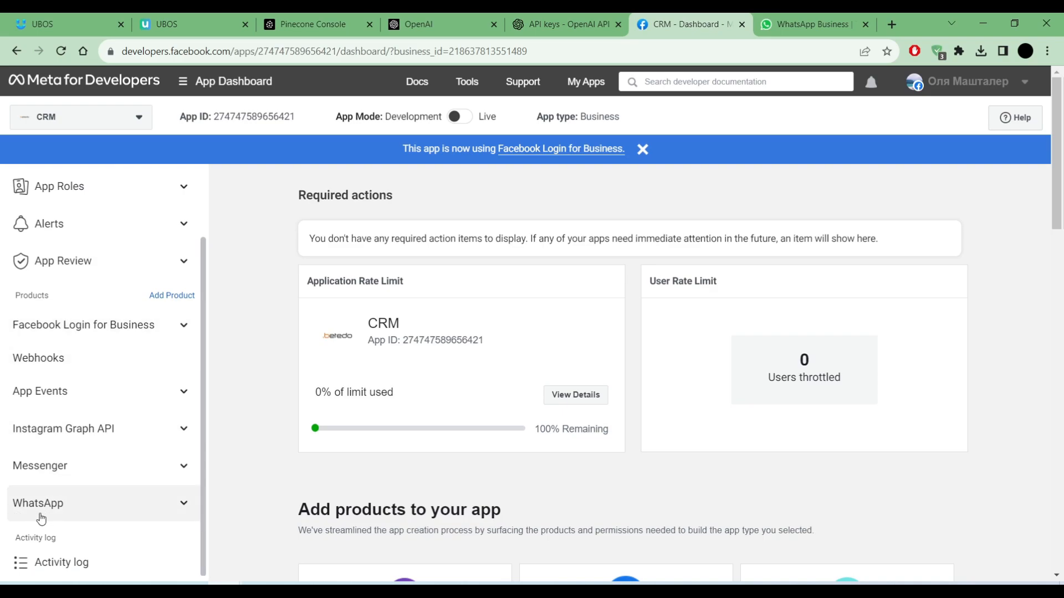
left_click(184, 503)
scroll(111, 472, "down", 1)
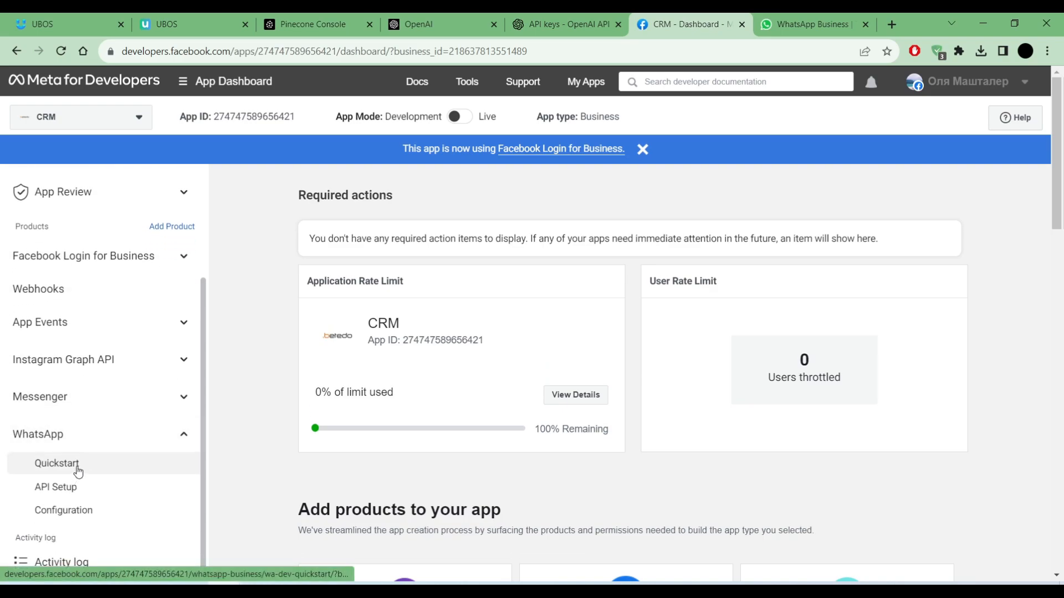
left_click(57, 463)
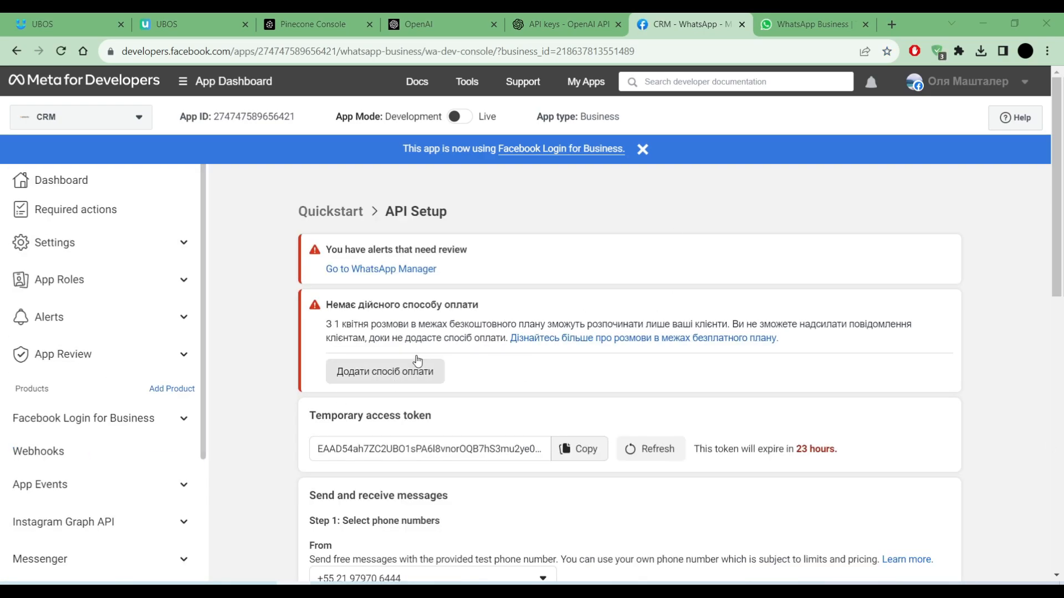
Check the sender number on the API Setup page, and copy the graph.facebook.com messages URL into the UBOS WhatsApp settings as Response URL
scroll(48, 420, "down", 3)
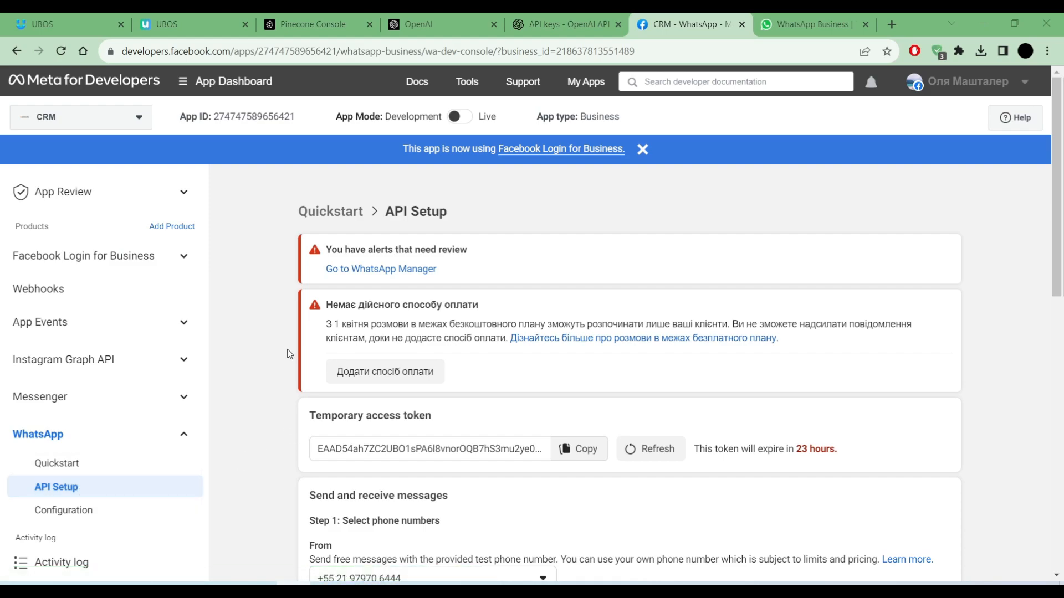
scroll(289, 402, "down", 4)
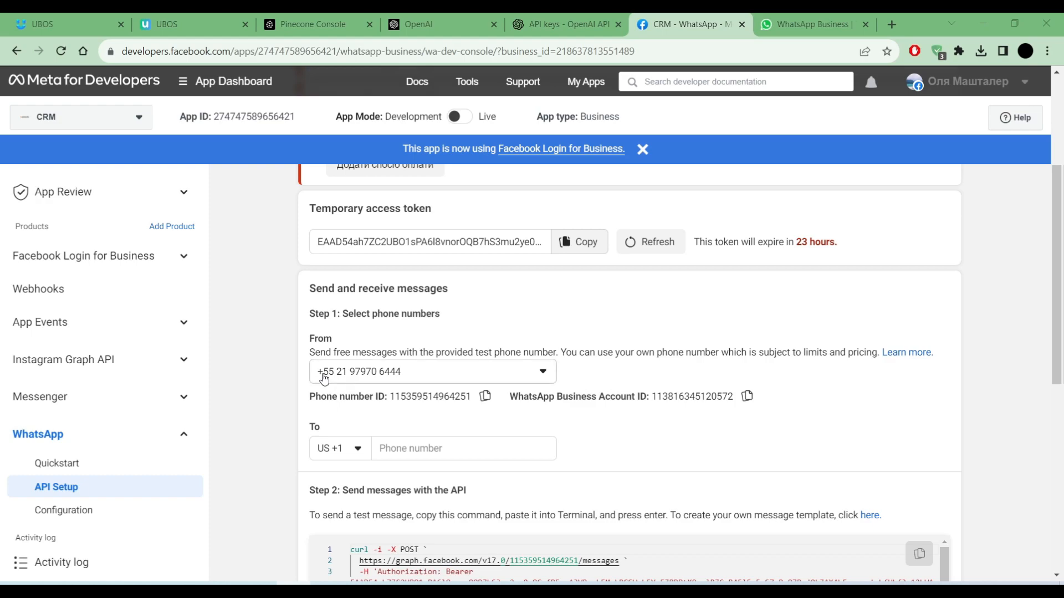
left_click(360, 378)
left_click(542, 339)
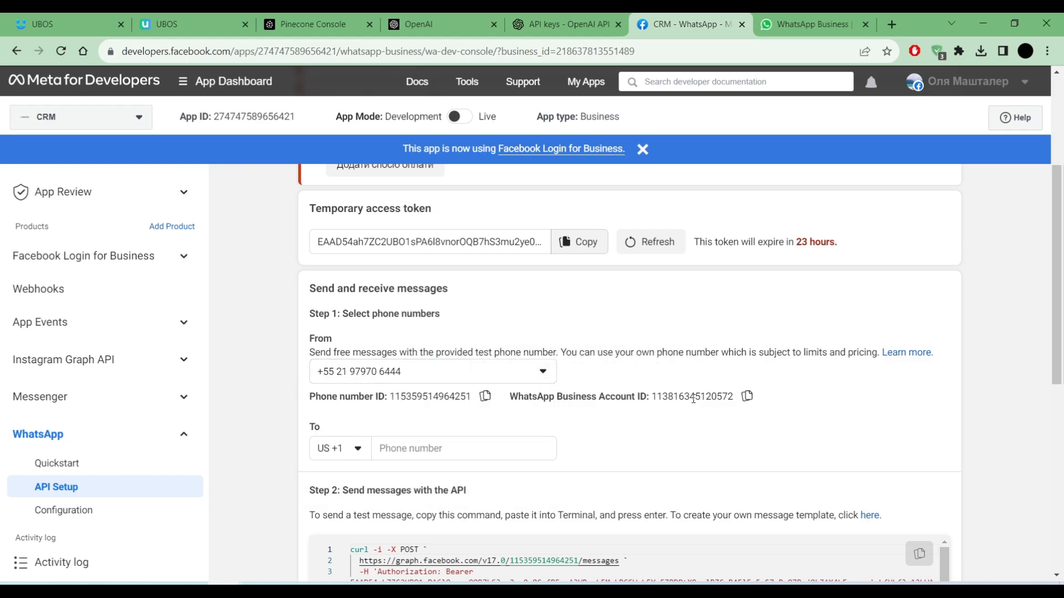
scroll(601, 386, "up", 1)
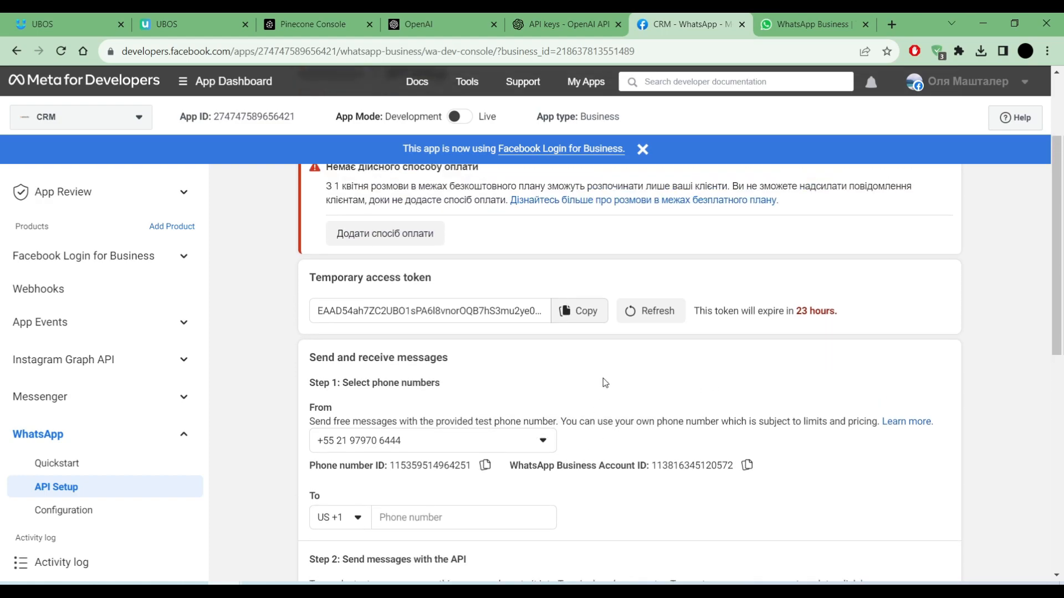
scroll(672, 358, "down", 5)
left_click_drag(361, 283, 619, 285)
right_click(608, 288)
left_click(634, 300)
left_click(199, 26)
left_click(231, 188)
key("ctrl+v")
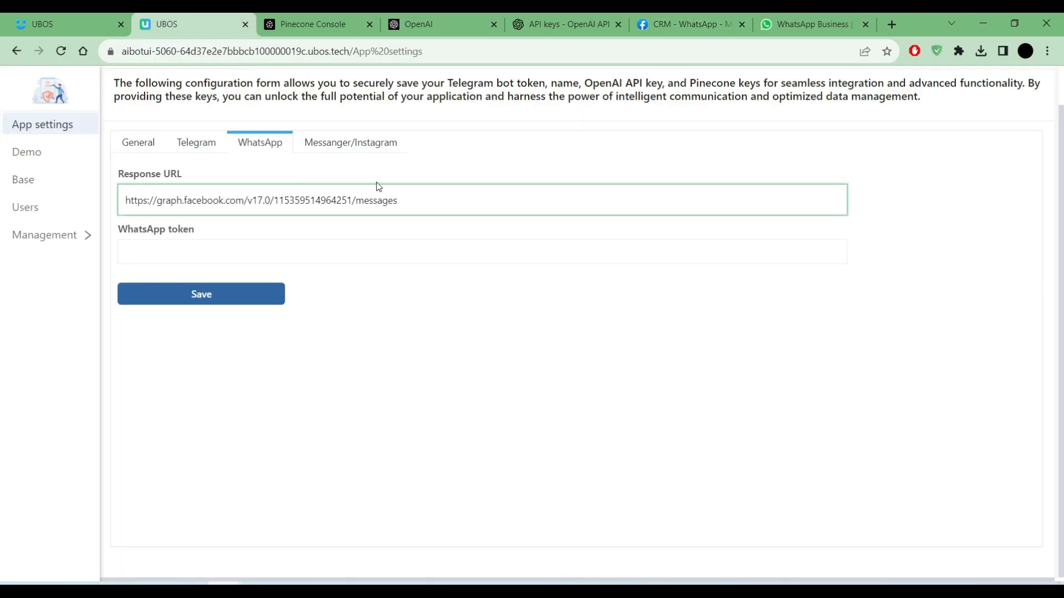
Copy the temporary access token from Meta's API Setup page and paste it as the WhatsApp token in UBOS
left_click(195, 255)
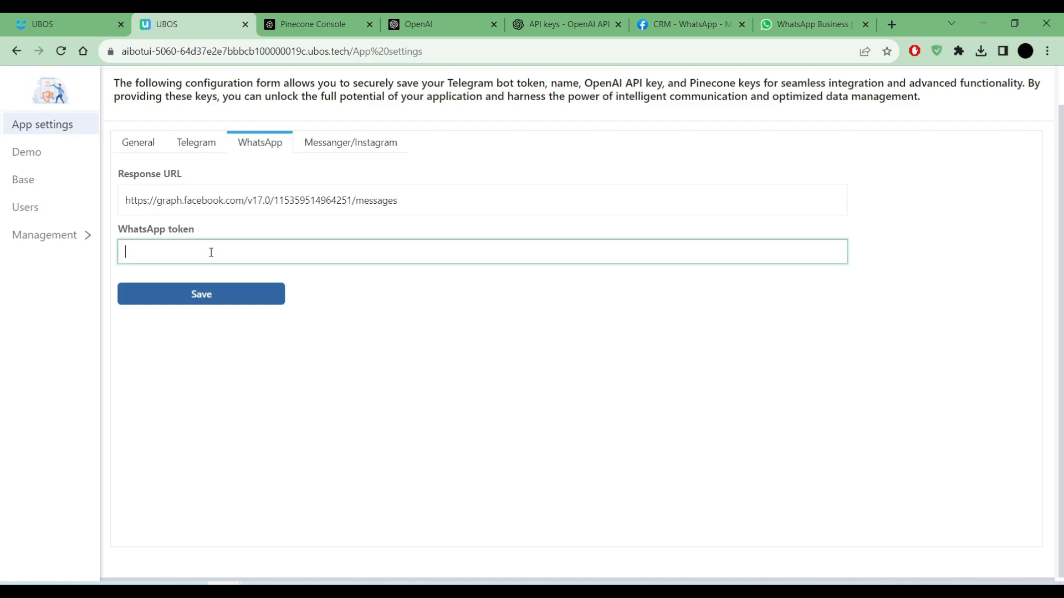
left_click(802, 16)
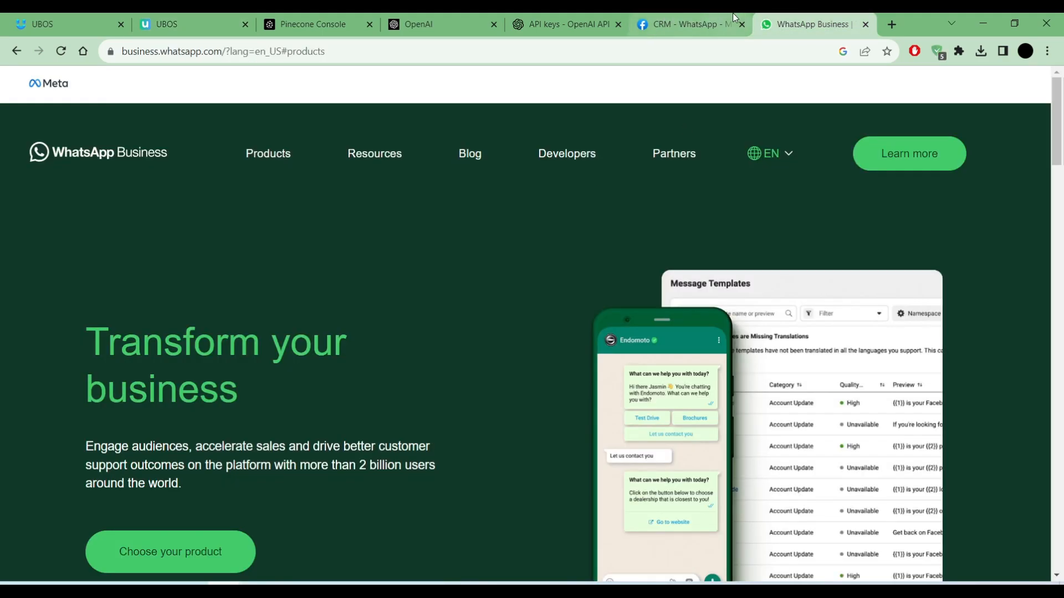
left_click(700, 31)
scroll(595, 256, "up", 6)
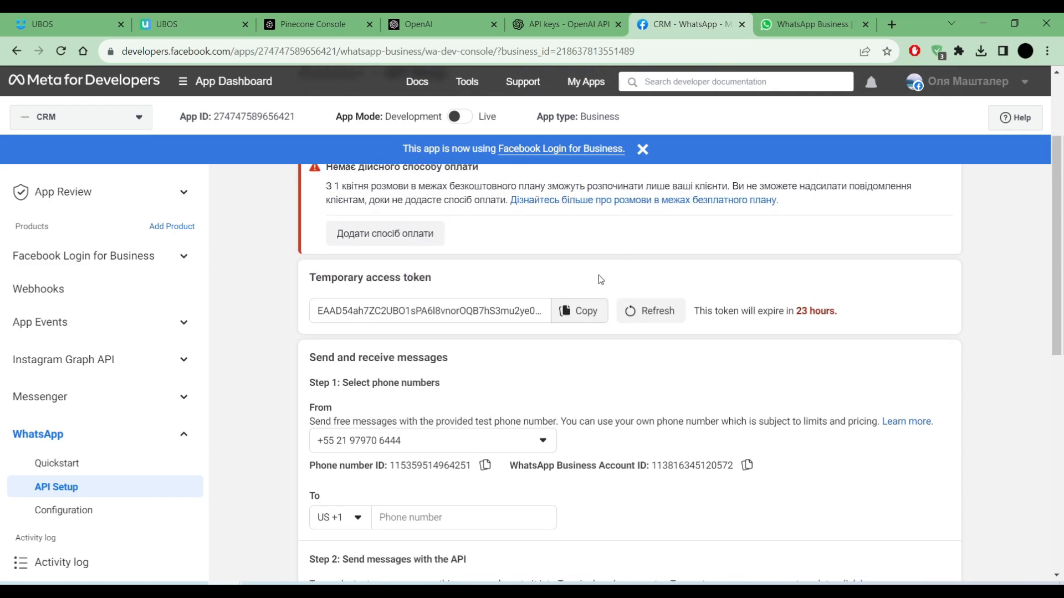
left_click(575, 315)
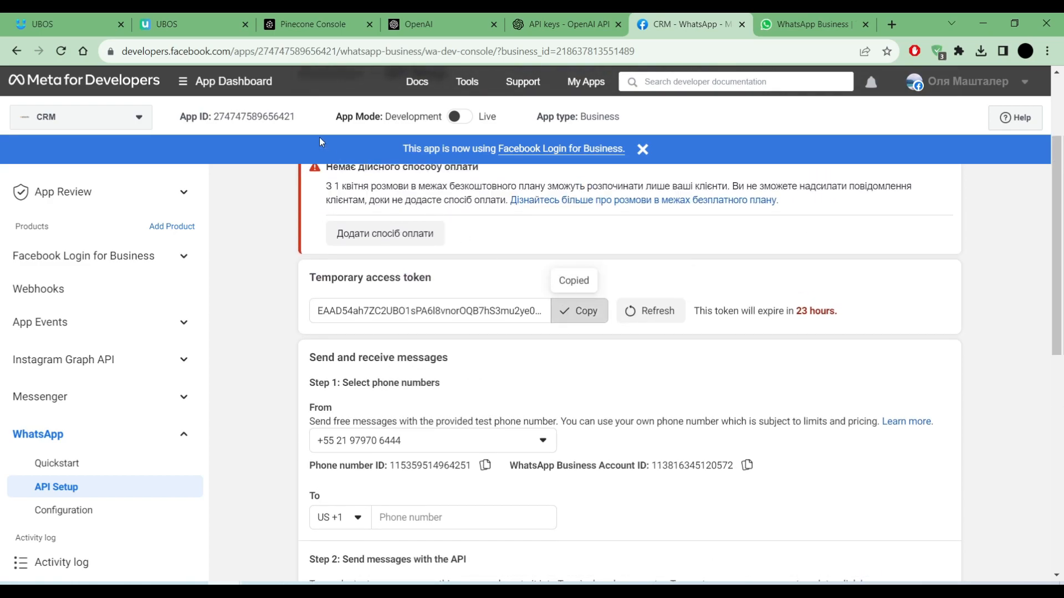
left_click(192, 30)
key("ctrl+v")
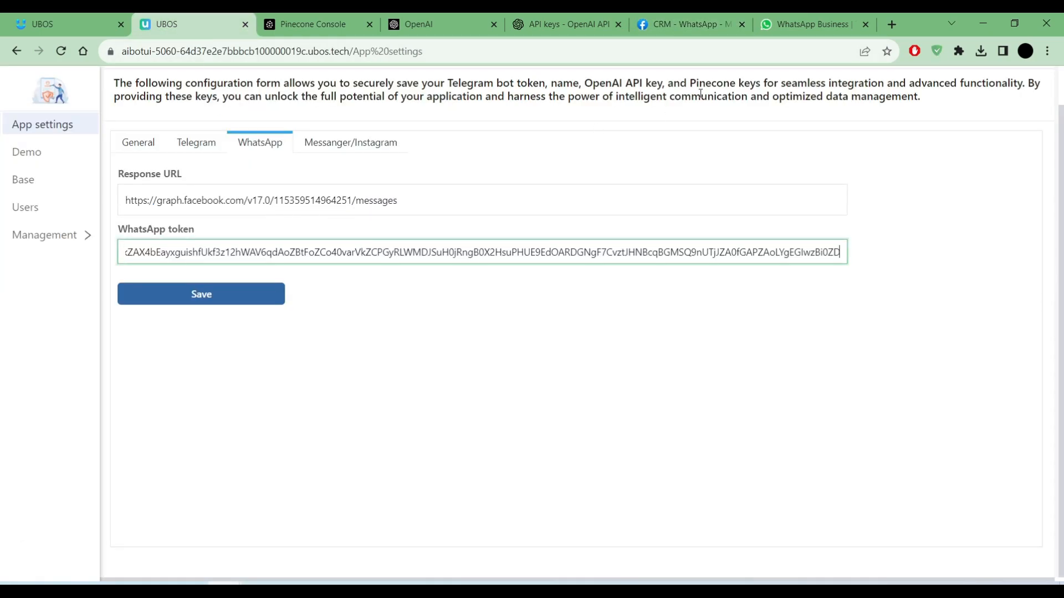
Review the CRM app's API Setup page in Meta for Developers, and save the WhatsApp settings in UBOS
left_click(682, 28)
left_click(218, 54)
double_click(256, 53)
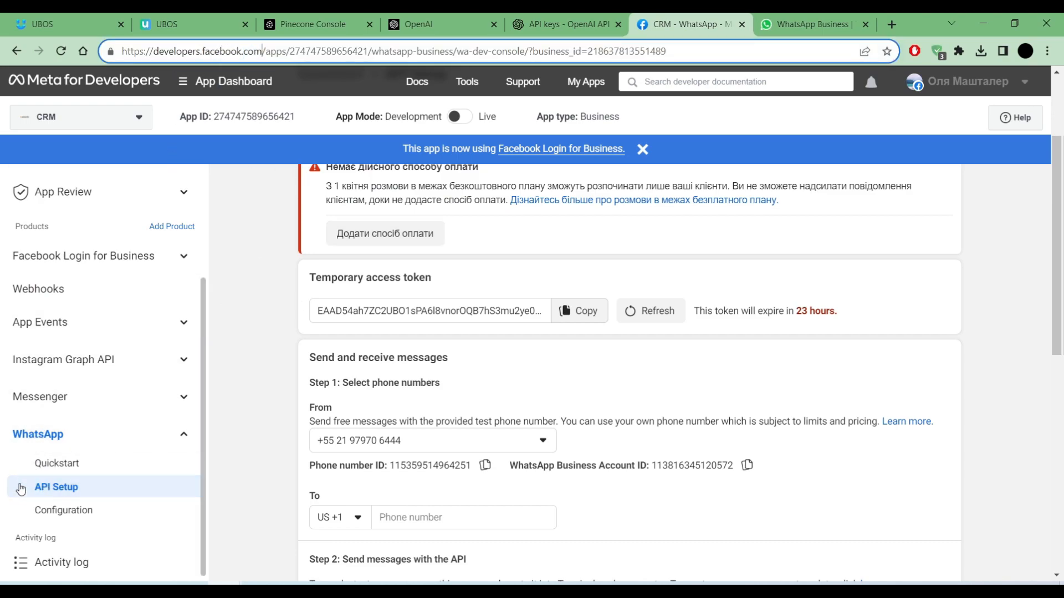
left_click(311, 409)
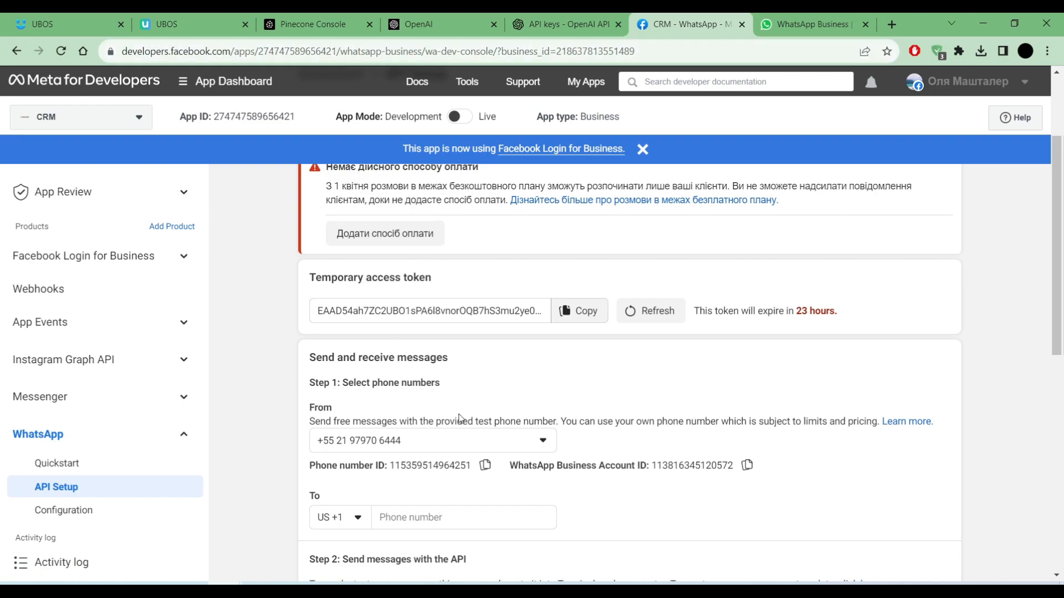
scroll(442, 393, "down", 3)
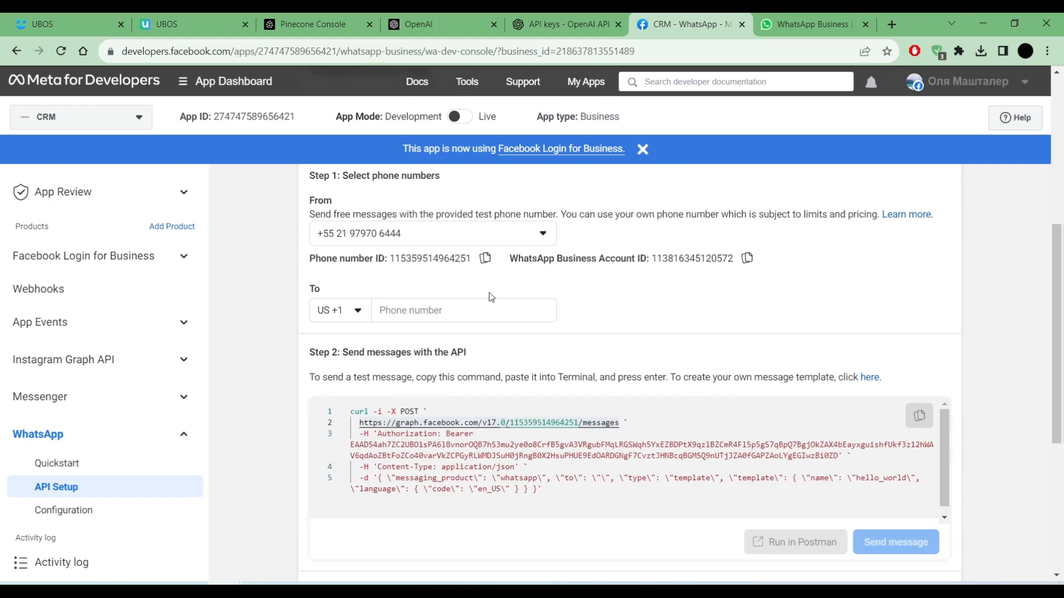
scroll(482, 295, "up", 2)
scroll(766, 345, "up", 3)
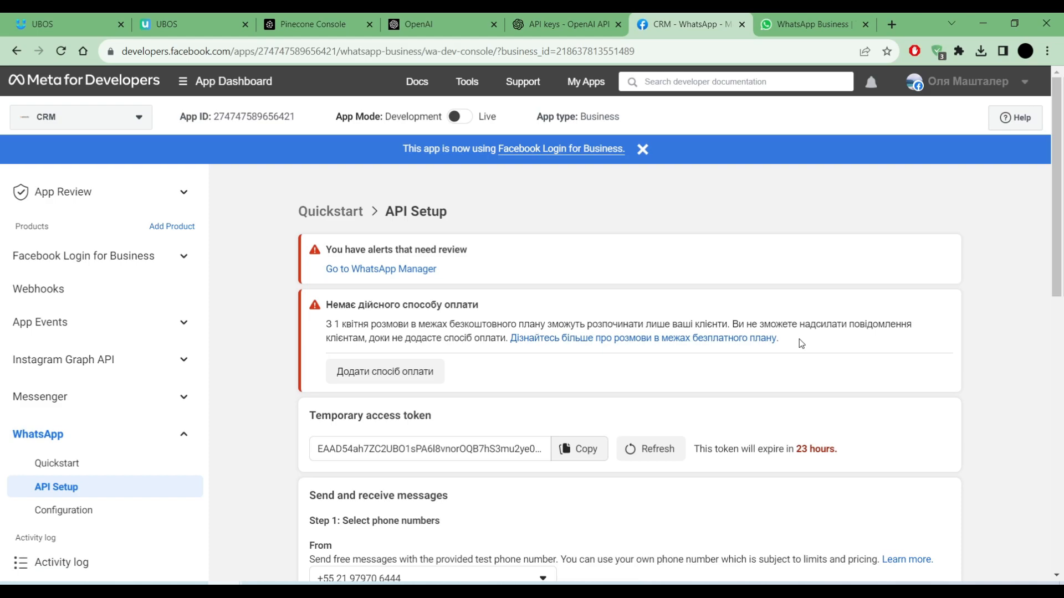
left_click(215, 22)
left_click(267, 294)
Open the Configuration page of the CRM app's WhatsApp product in Meta for Developers and open its webhook for editing
left_click(66, 513)
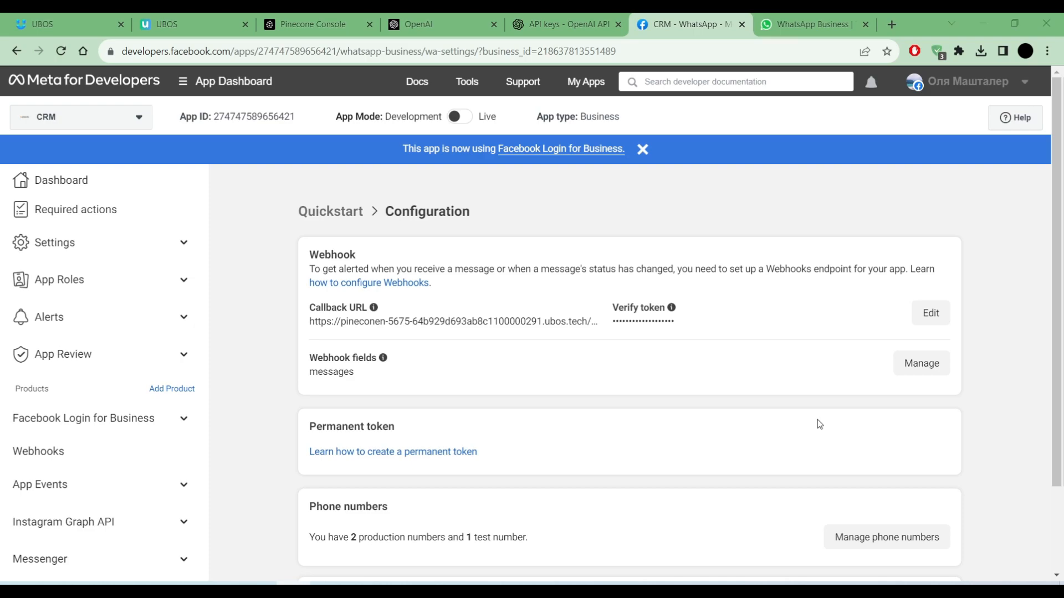
scroll(22, 532, "down", 3)
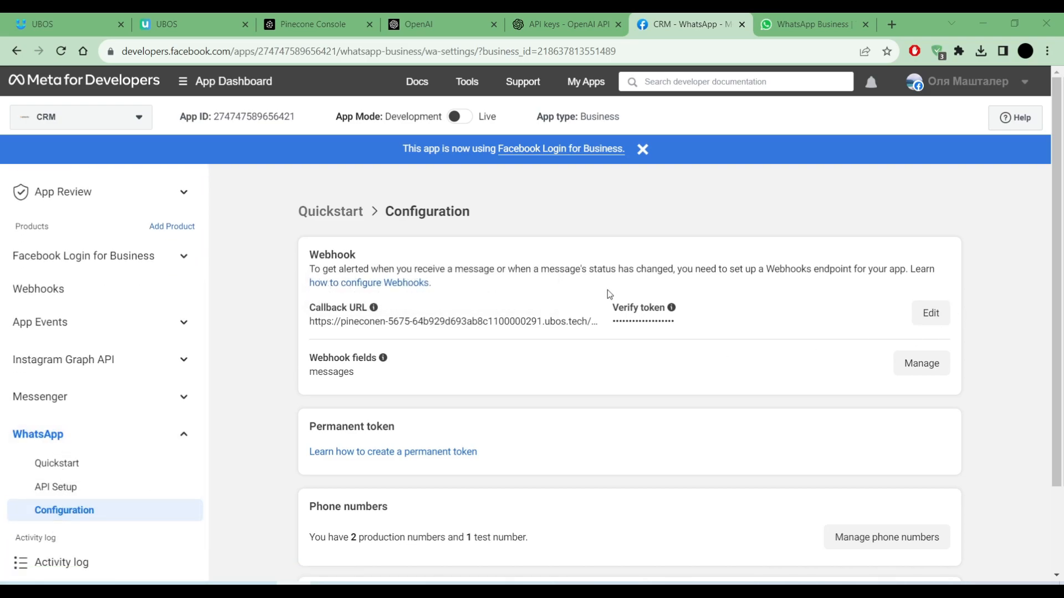
left_click_drag(309, 260, 357, 253)
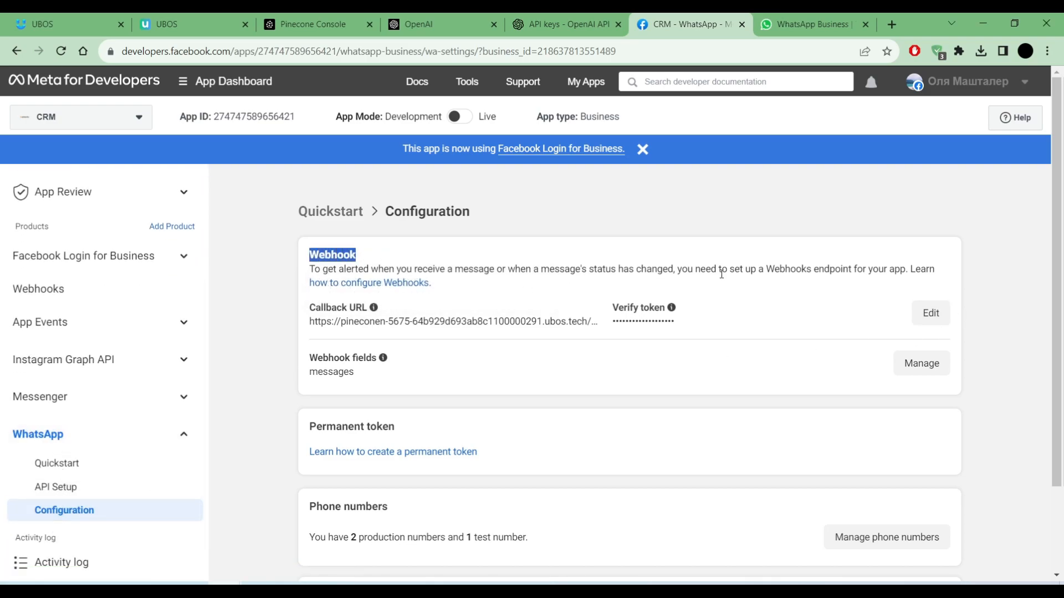
left_click(931, 313)
left_click(397, 253)
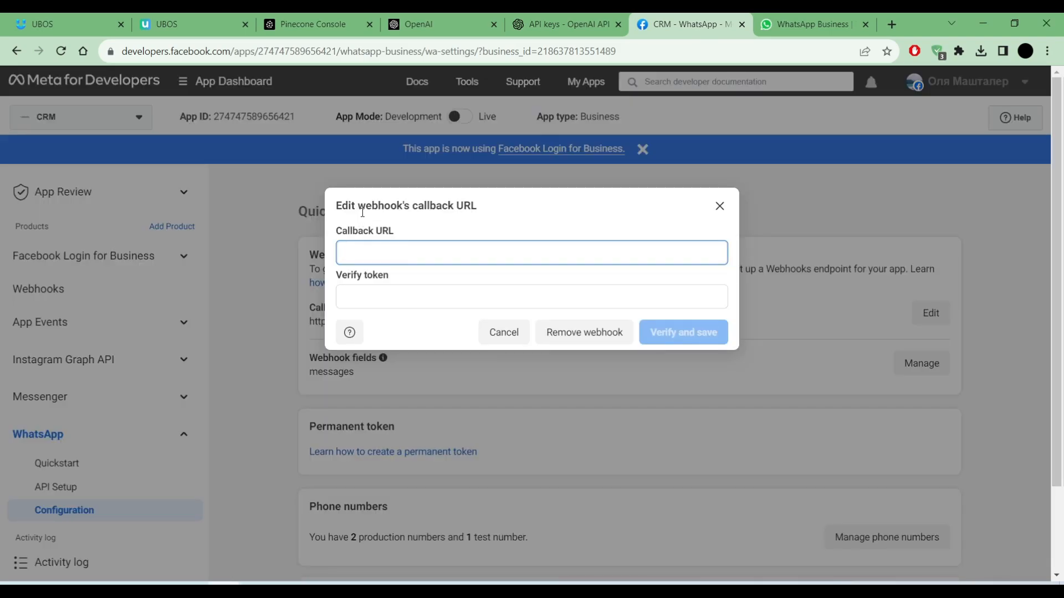
left_click(377, 285)
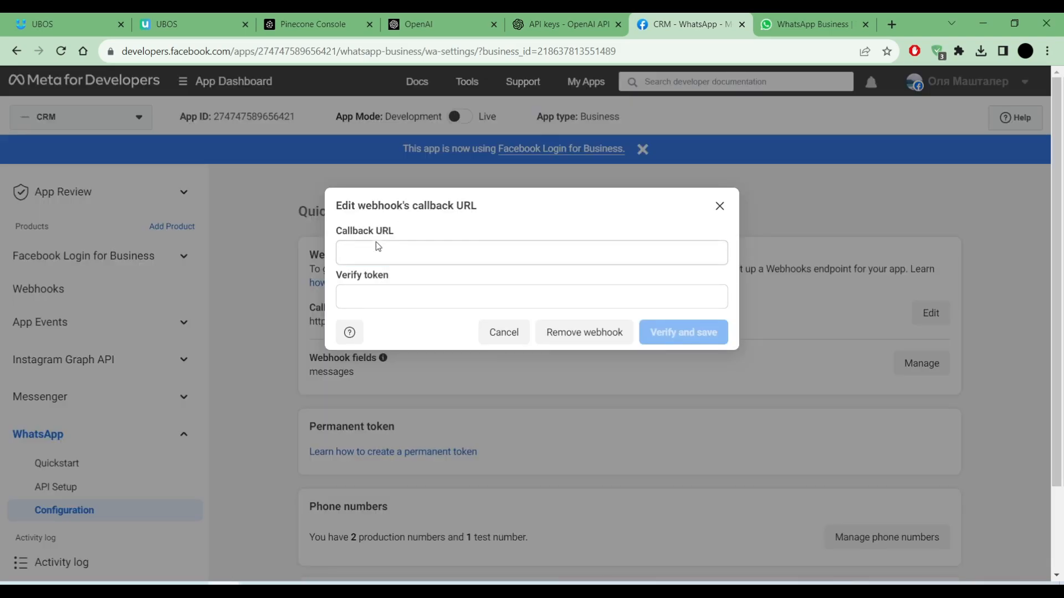
Copy the link of the aibotnr-3999 flow builder service in UBOS and set it as the webhook's callback URL, with whatsApp appended
left_click(72, 24)
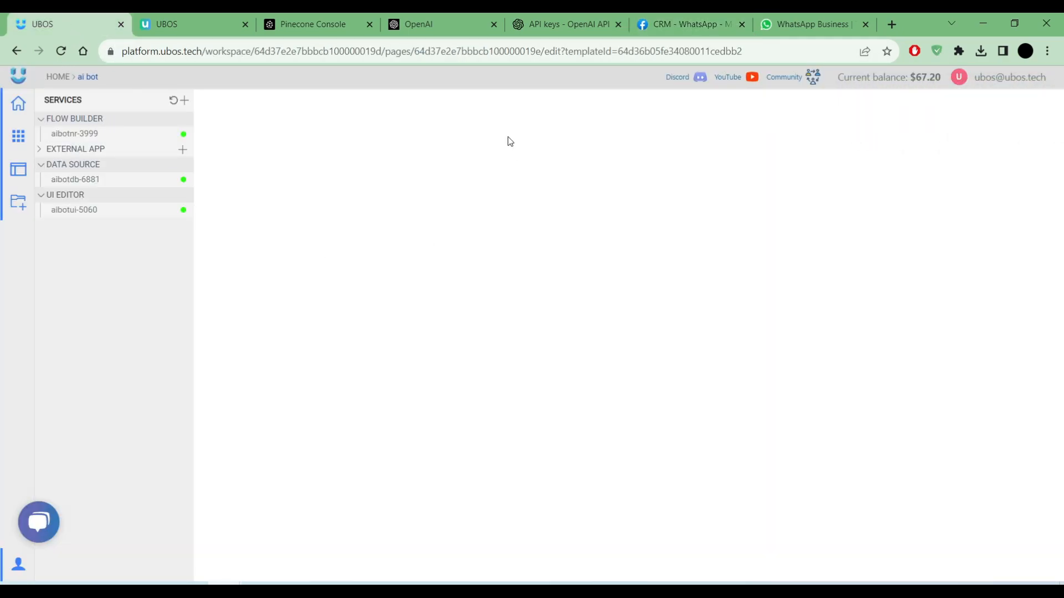
mouse_move(142, 138)
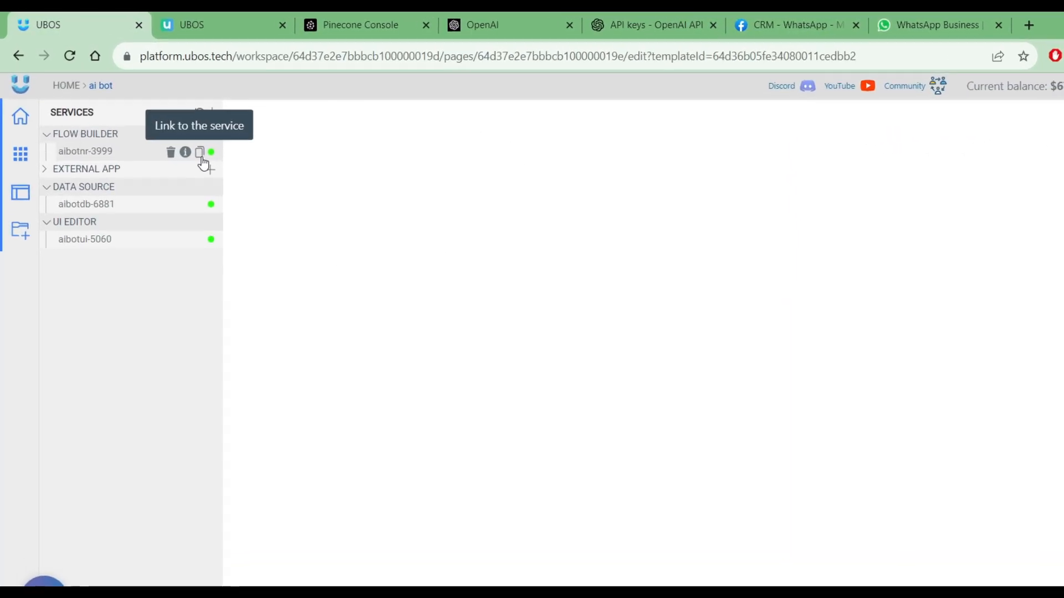
left_click(199, 152)
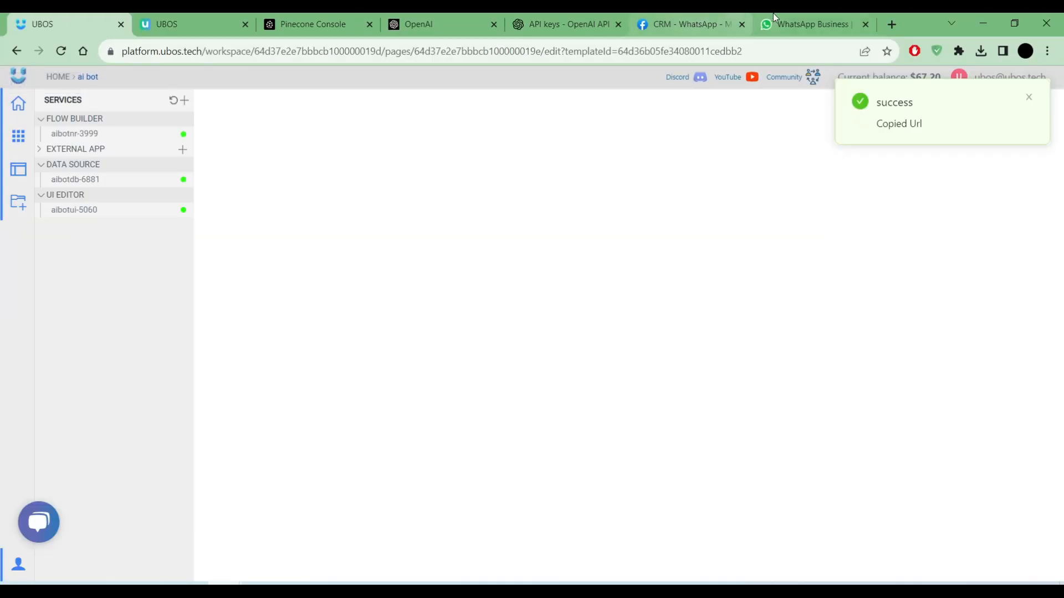
left_click(792, 21)
left_click(687, 24)
left_click(376, 253)
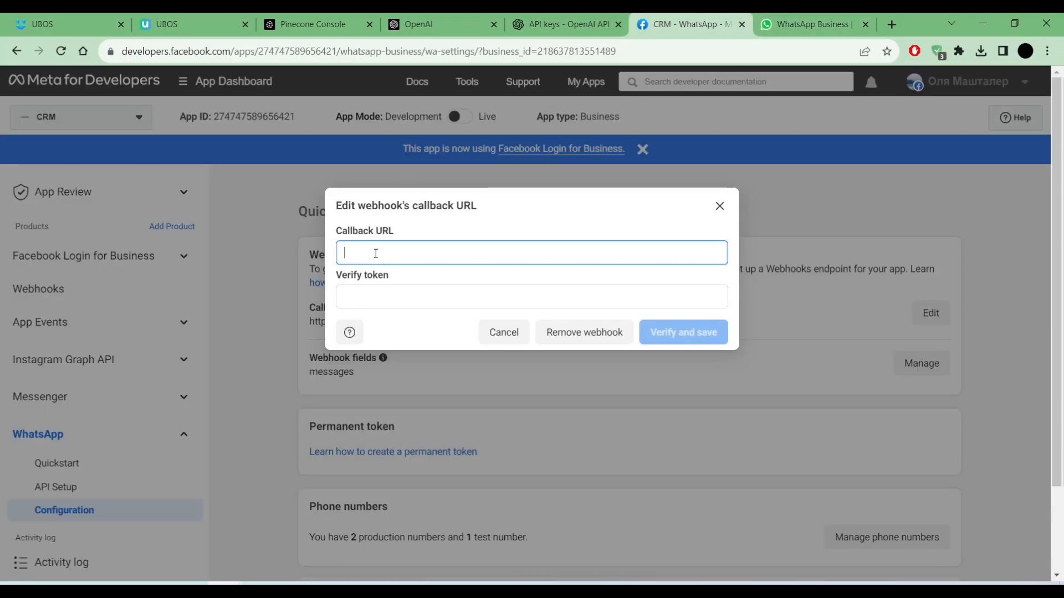
key("ctrl+v")
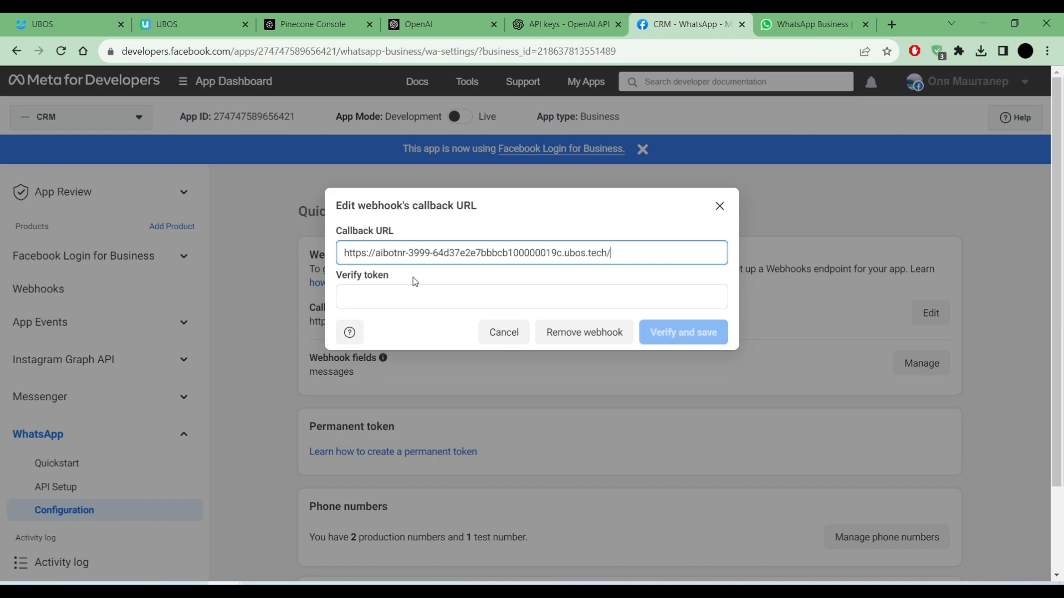
type("whatsApp")
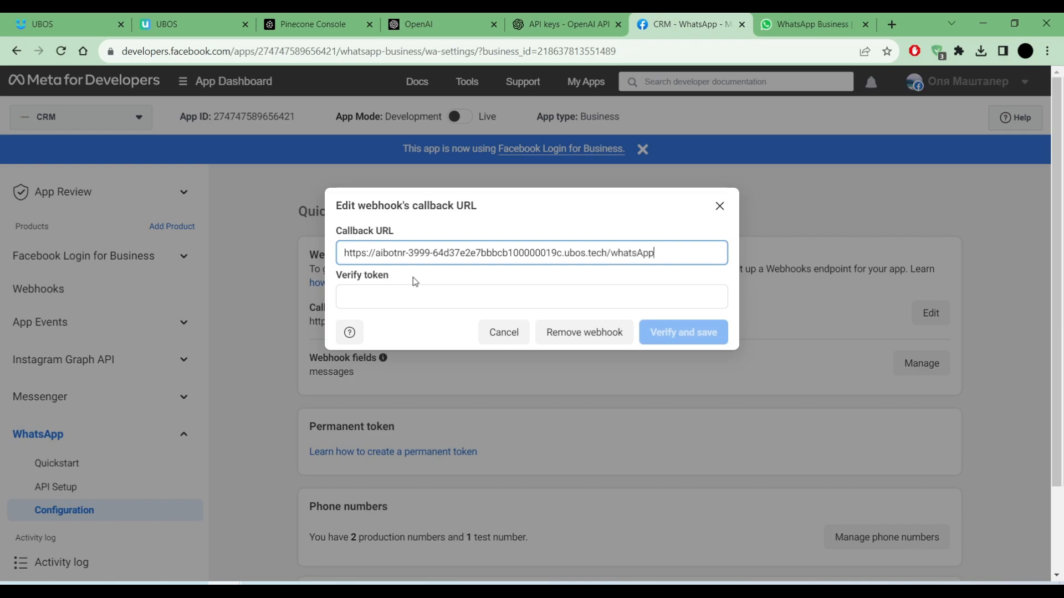
Enter the webhook's verify token, and verify and save the new callback URL
left_click(398, 295)
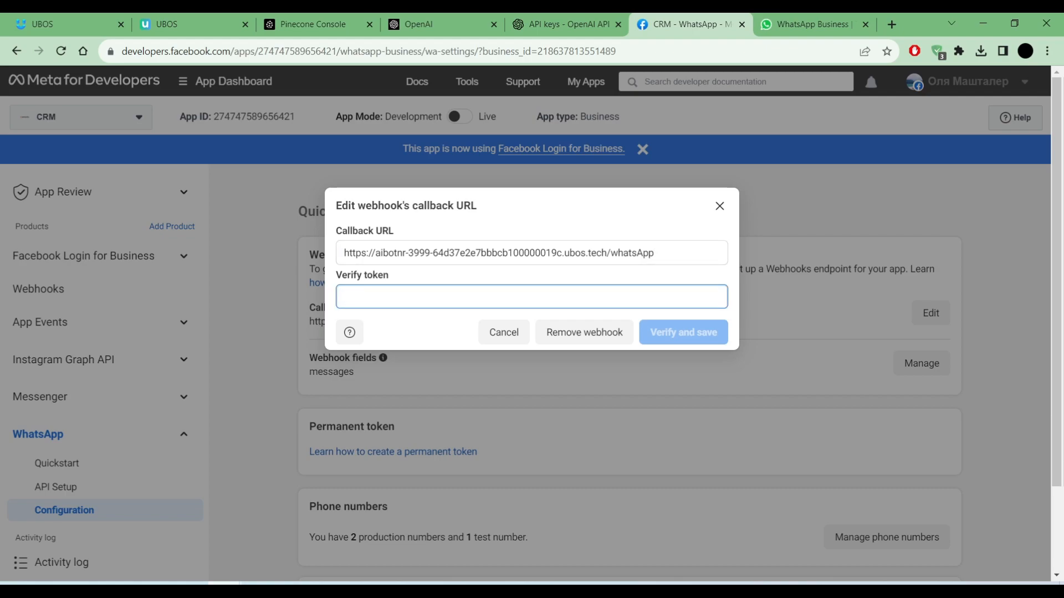
left_click(294, 591)
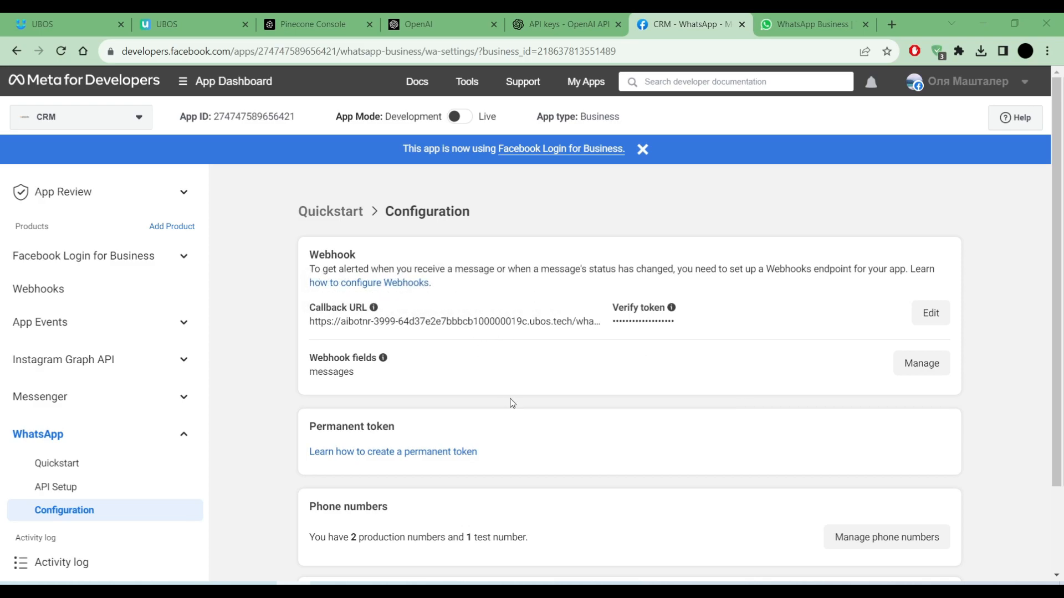
scroll(513, 400, "down", 3)
scroll(521, 410, "up", 3)
Return to the UBOS app and create a knowledge base named UBOS on the Base page
left_click(212, 24)
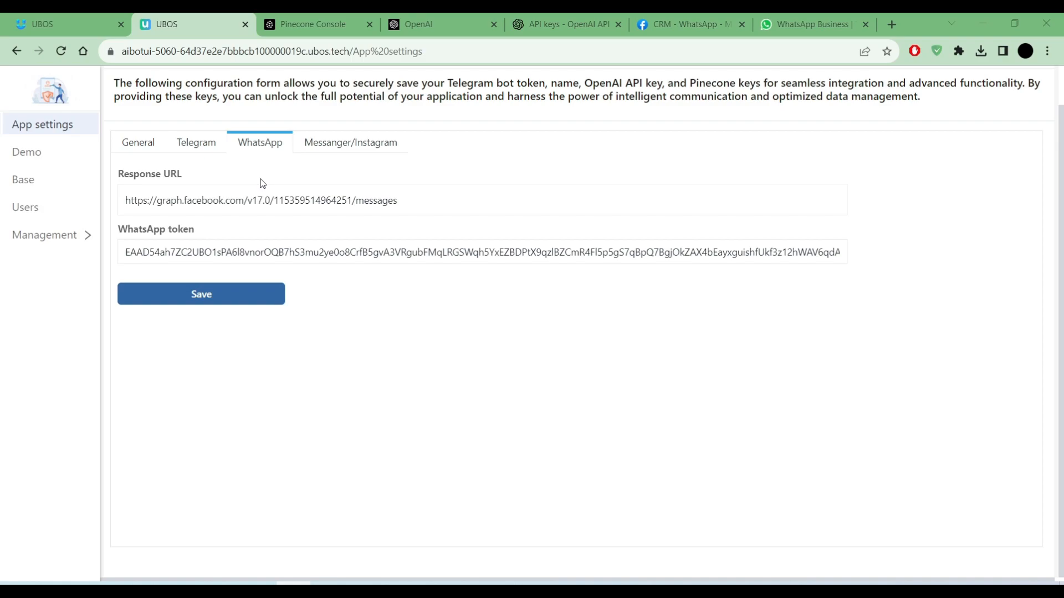
scroll(167, 184, "up", 1)
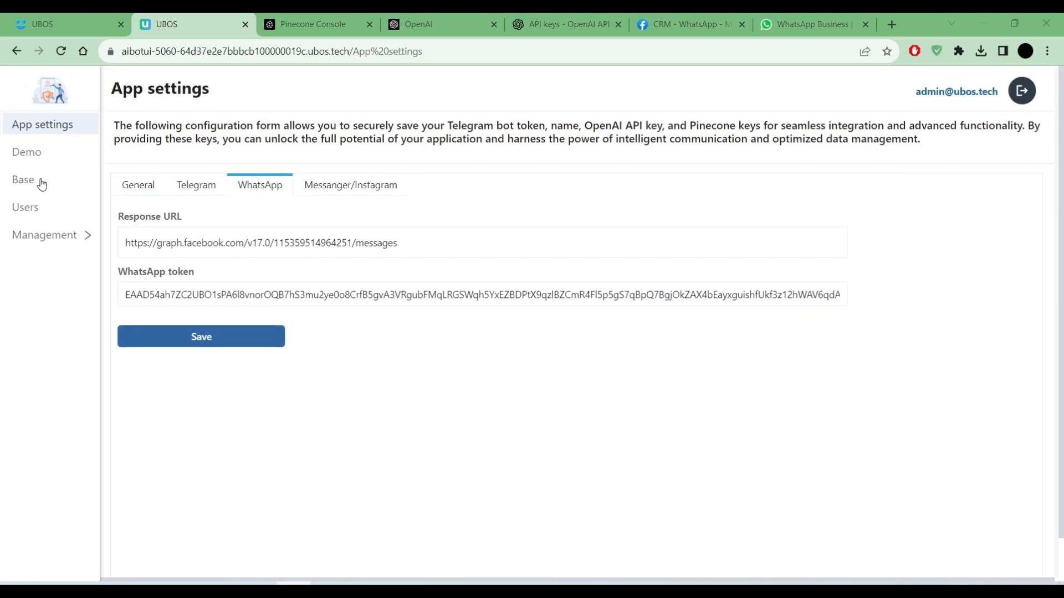
left_click(31, 186)
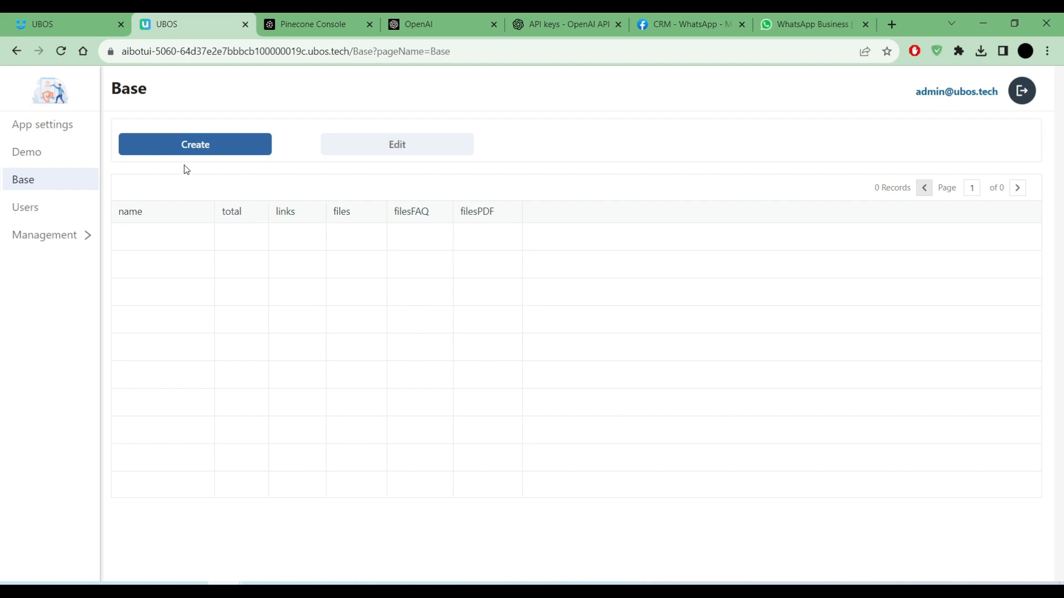
left_click(191, 150)
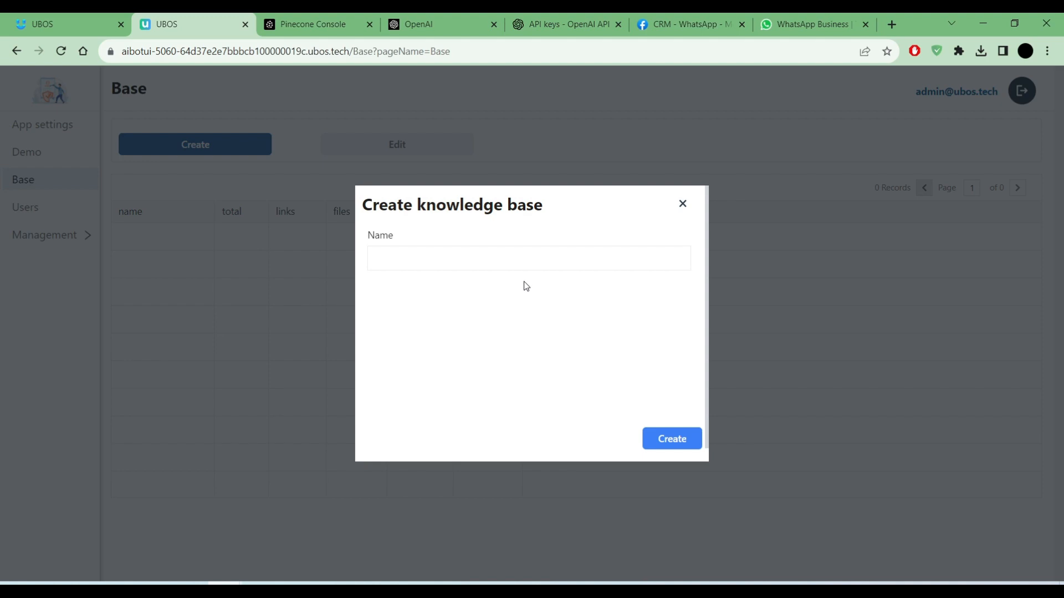
left_click(517, 269)
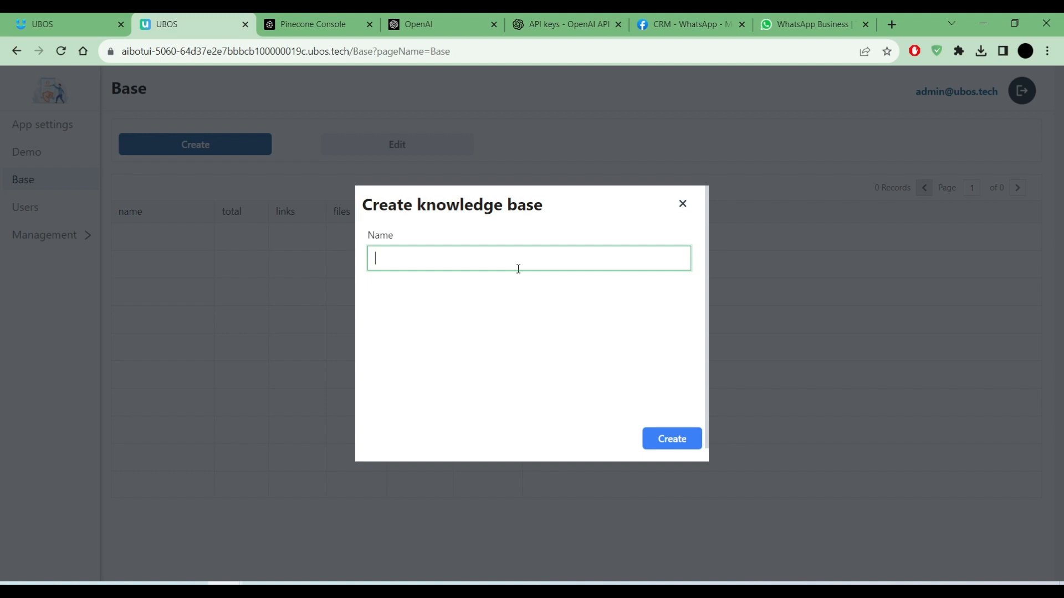
type("BOS")
left_click(672, 446)
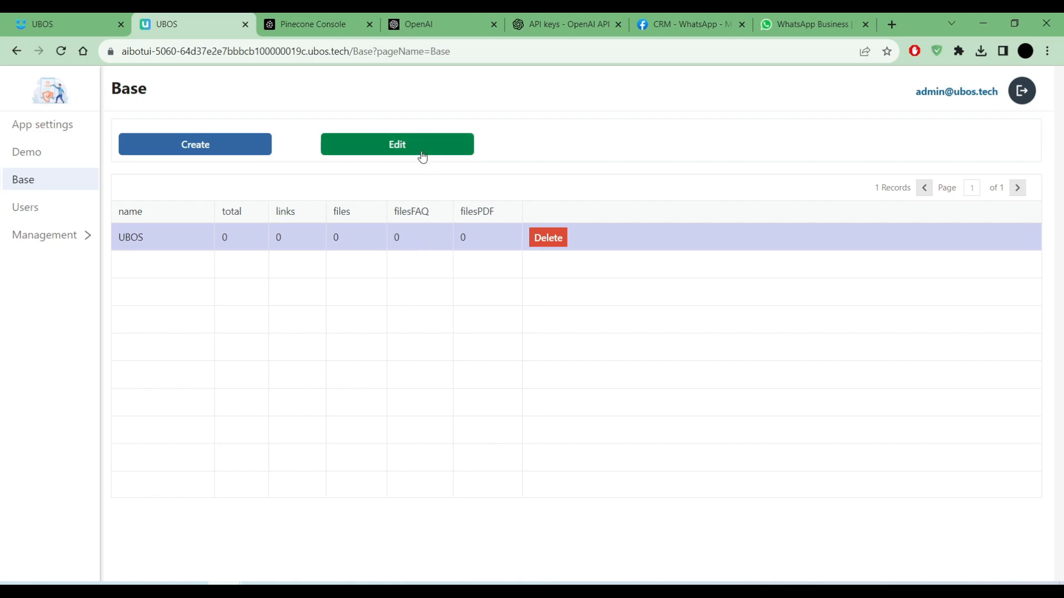
Open the UBOS knowledge base for editing, look through its Files and PDF sections, and return to FAQ
left_click(422, 150)
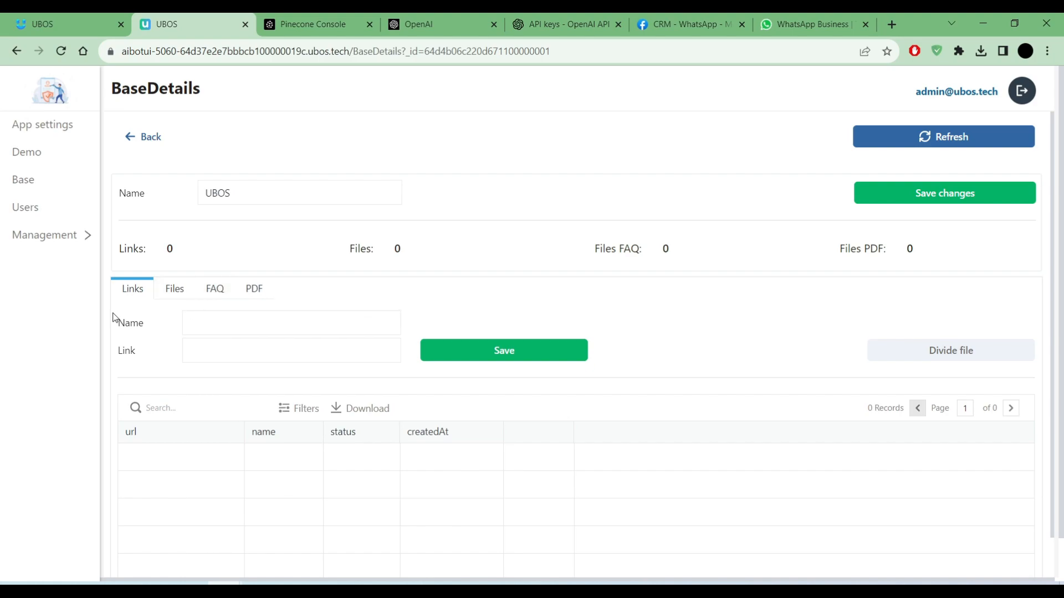
left_click(171, 289)
left_click(213, 291)
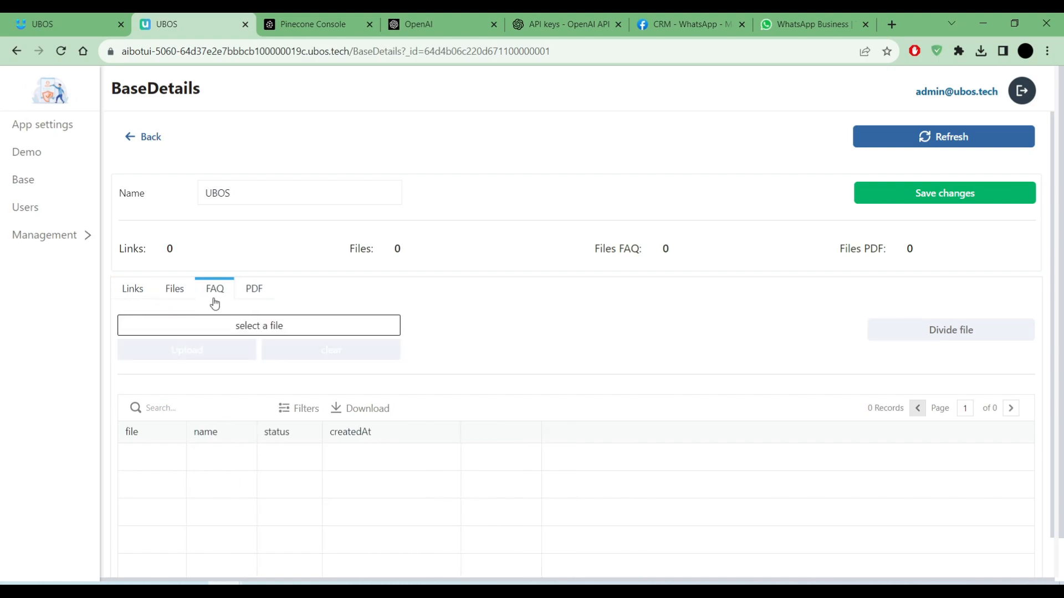
left_click(256, 291)
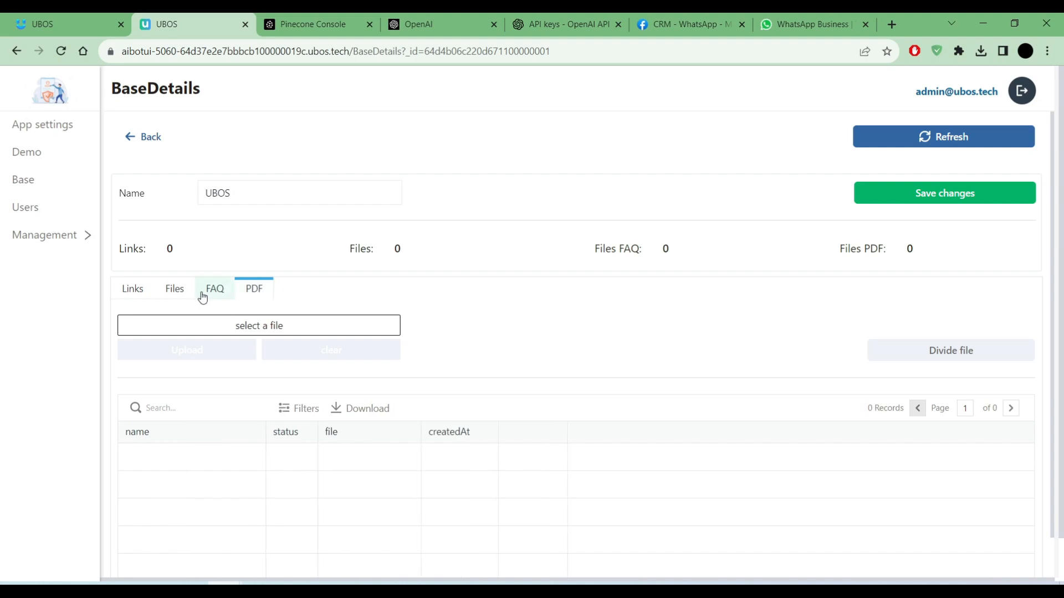
left_click(174, 298)
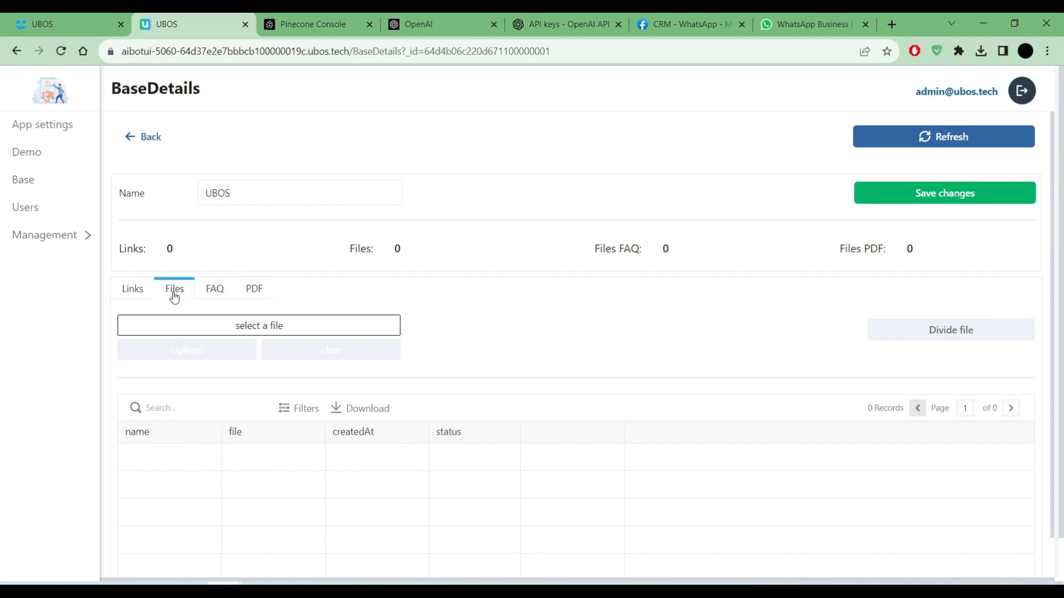
left_click(202, 294)
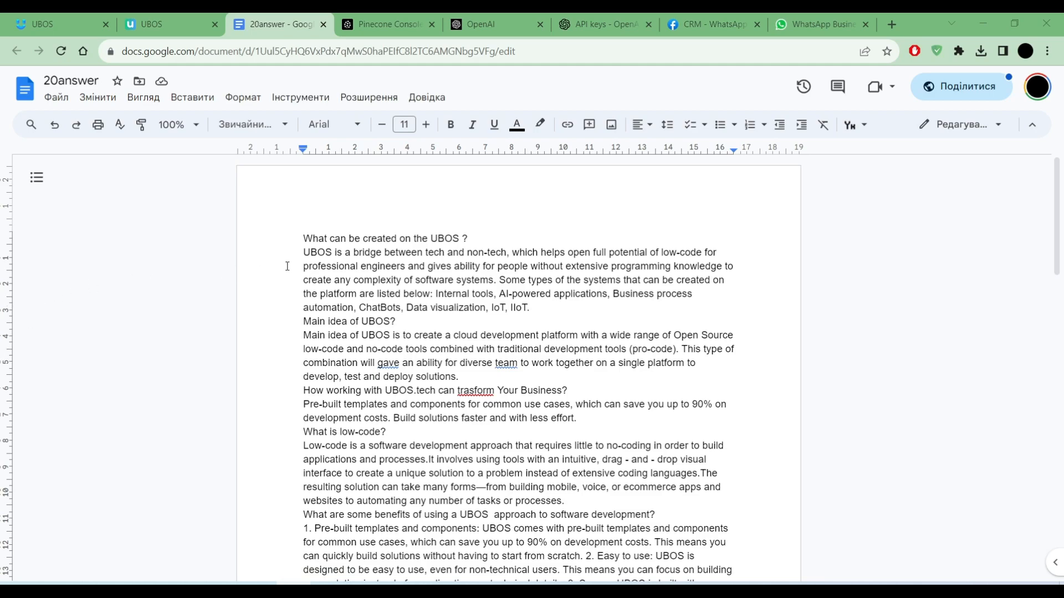
Examine in the 20answer Google Docs document how each question is laid out with its answer
left_click_drag(487, 237, 264, 238)
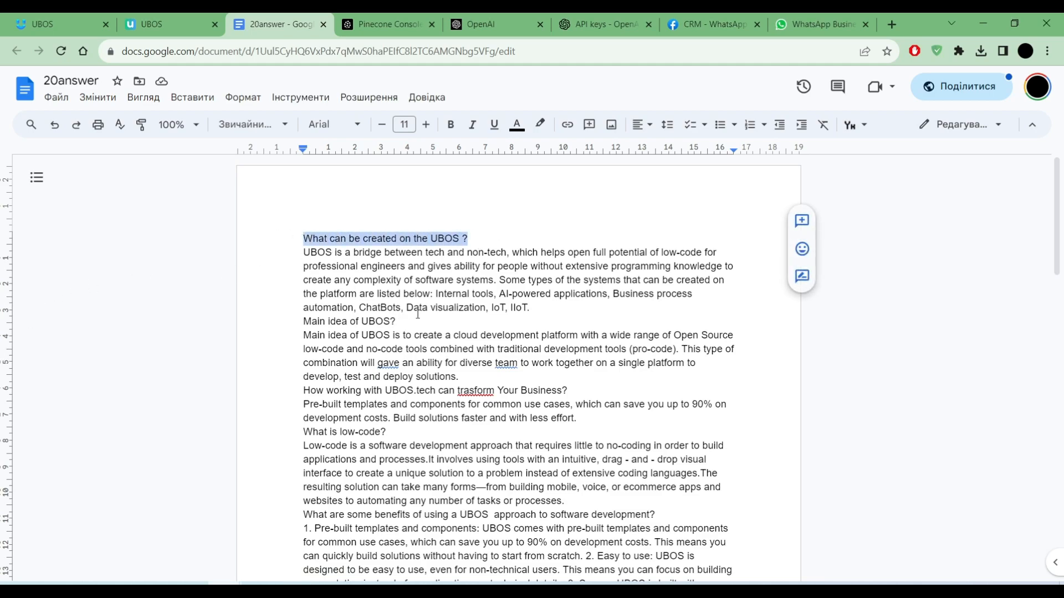
left_click_drag(547, 307, 293, 256)
left_click_drag(402, 321, 311, 322)
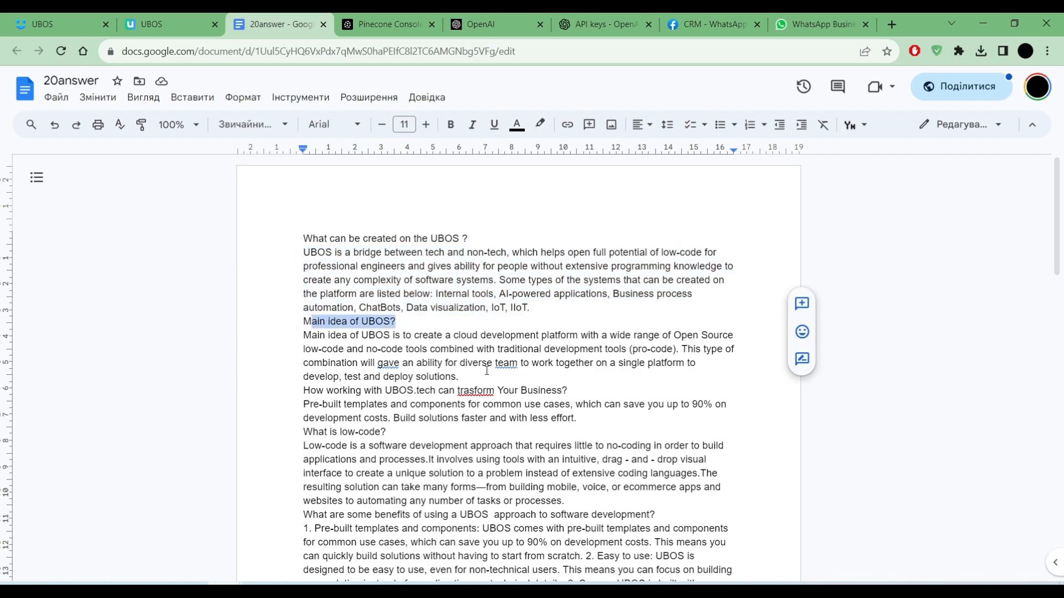
left_click_drag(465, 375, 292, 331)
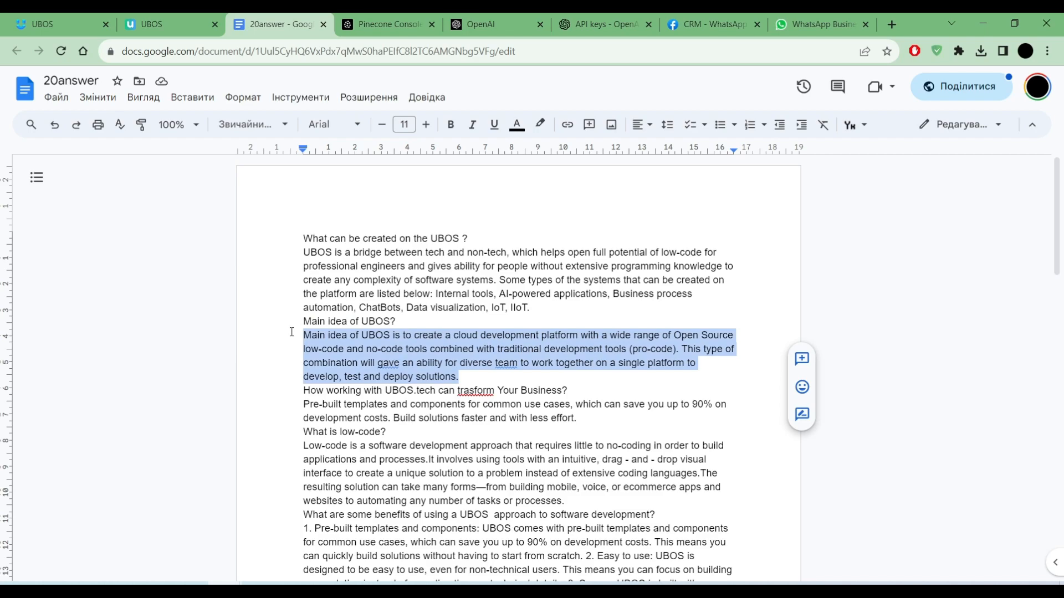
left_click(414, 308)
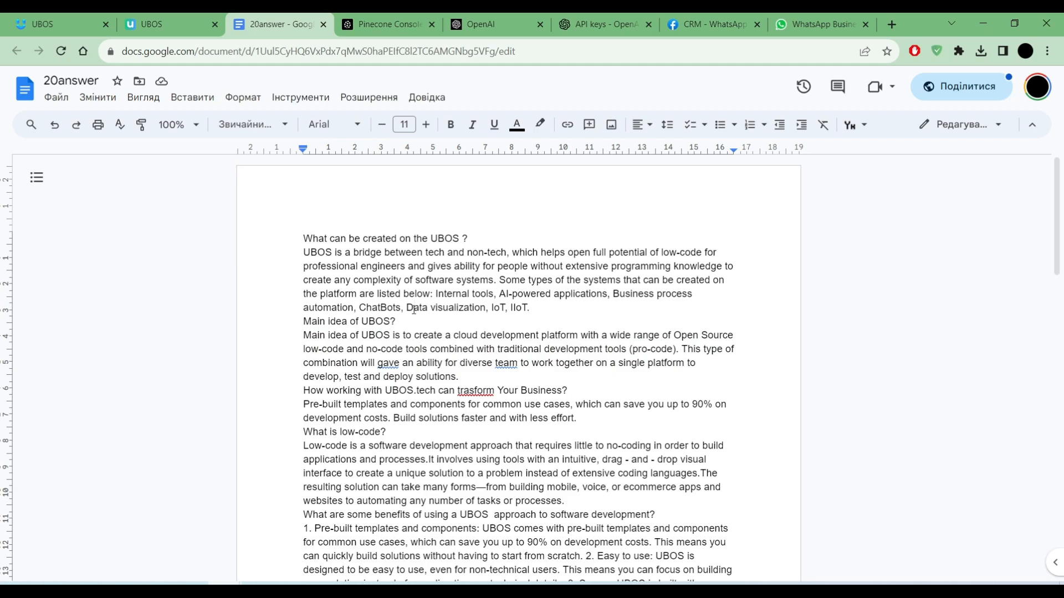
left_click_drag(472, 238, 415, 239)
left_click_drag(523, 293, 484, 283)
left_click_drag(463, 237, 472, 237)
left_click(496, 230)
left_click(183, 26)
left_click(222, 331)
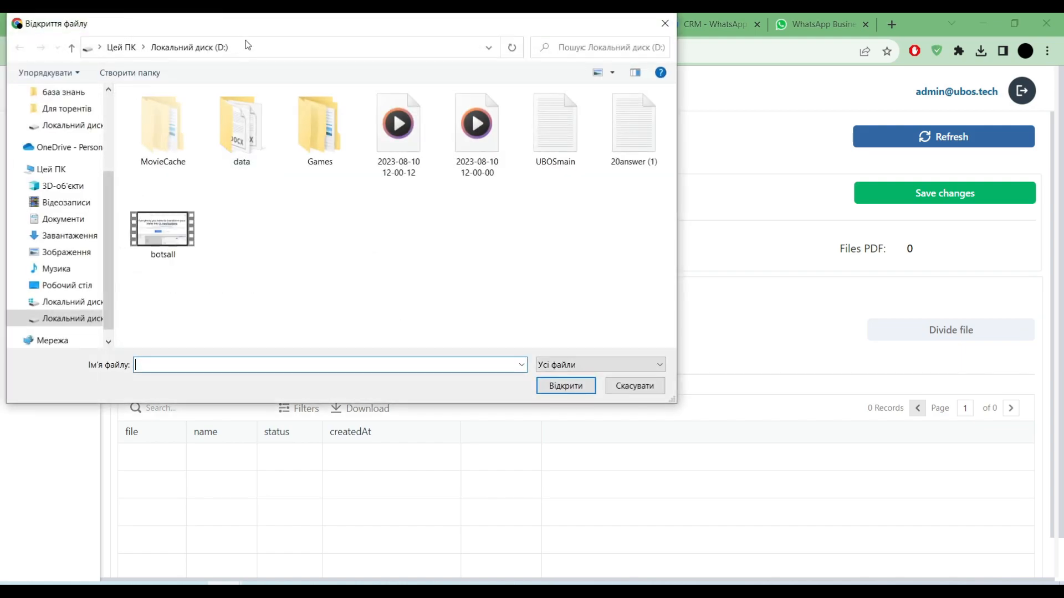
left_click(657, 38)
Switch to the 20answer document in Google Docs and download it as plain text (.txt)
left_click(263, 25)
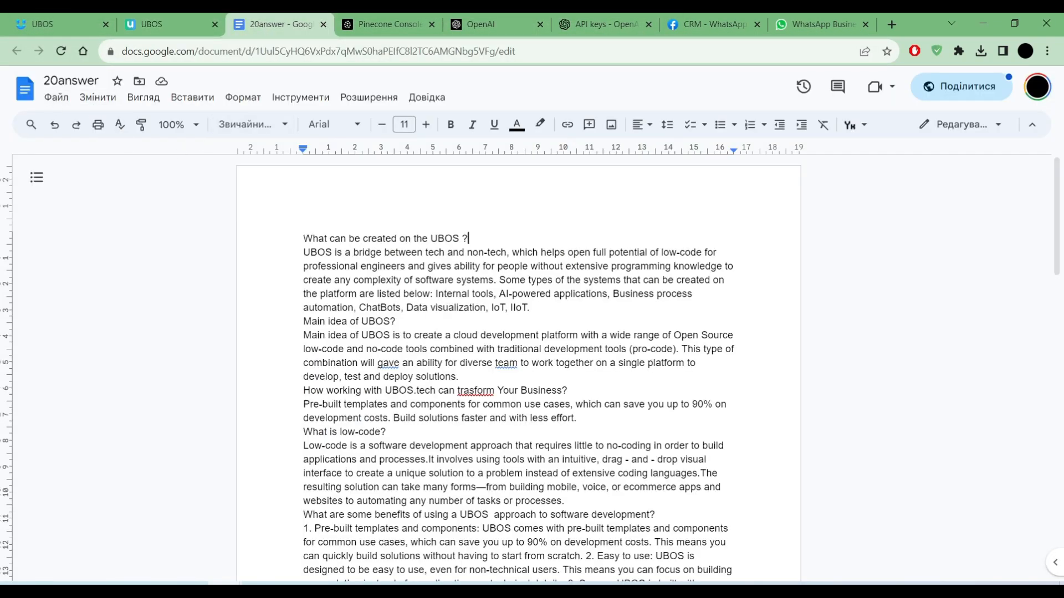
left_click(56, 102)
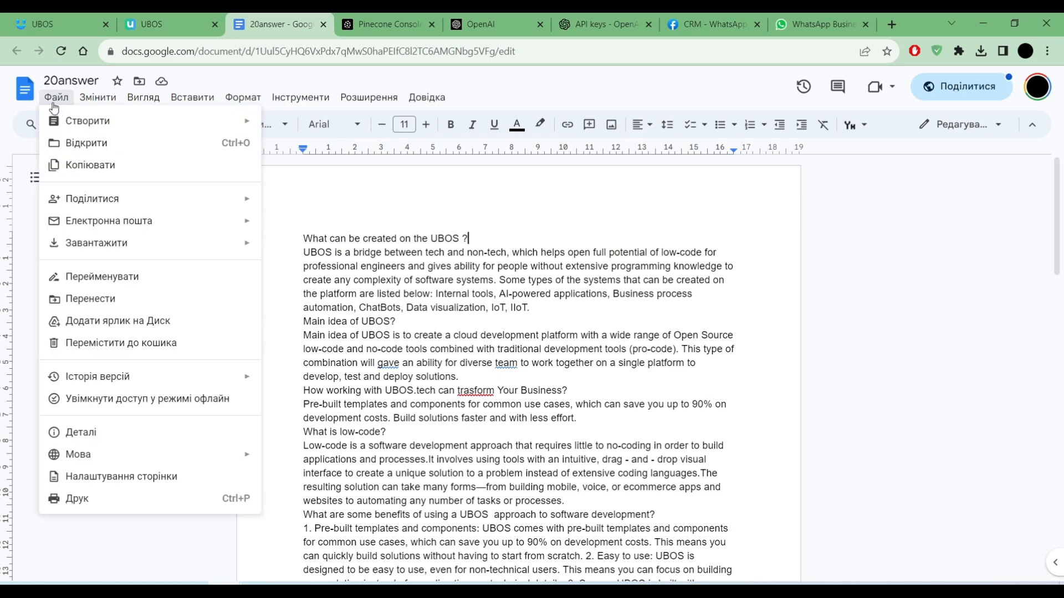
mouse_move(220, 252)
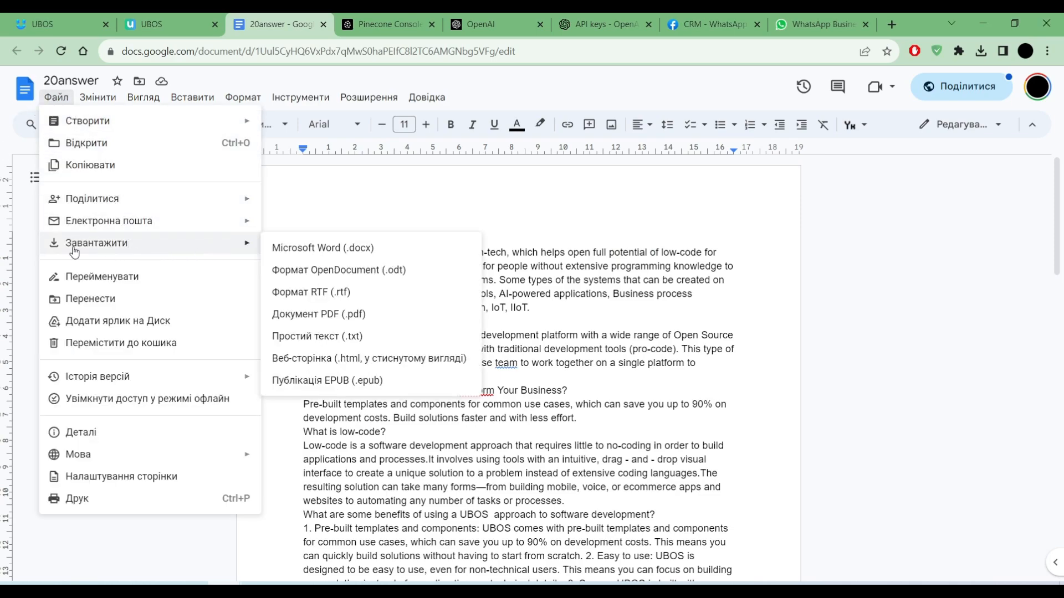
left_click(371, 338)
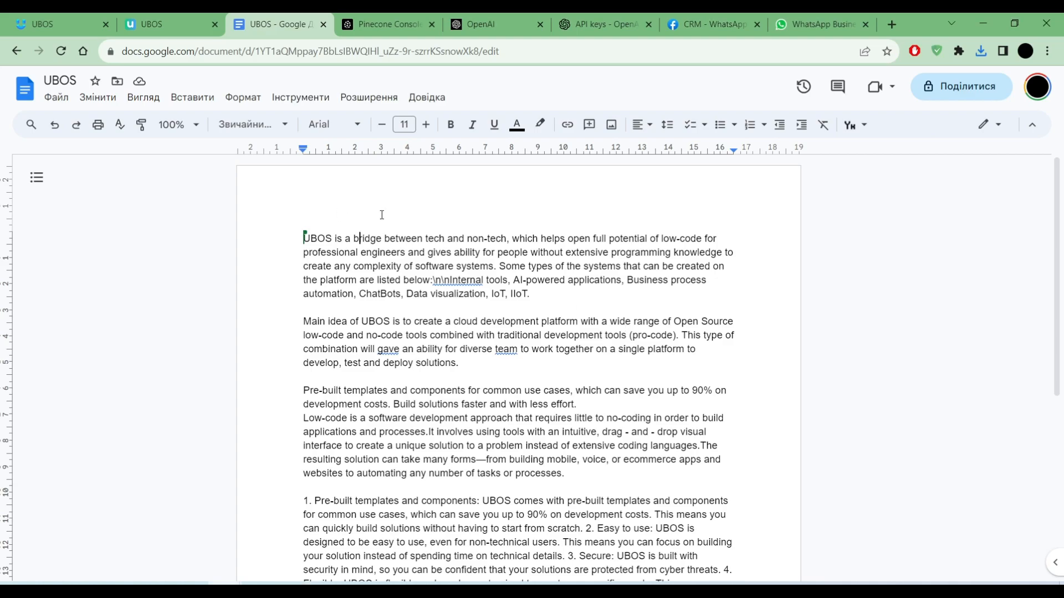
Examine how blank lines separate the text blocks in the UBOS Google Docs document
scroll(422, 470, "down", 5)
scroll(423, 470, "up", 4)
scroll(350, 311, "up", 2)
double_click(354, 304)
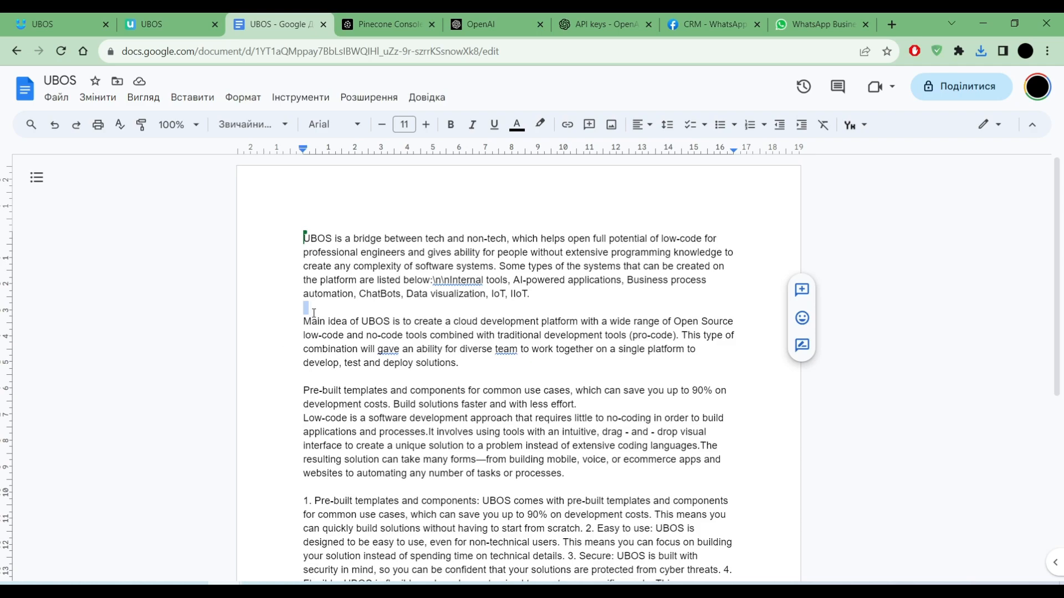
double_click(334, 378)
double_click(335, 500)
double_click(327, 473)
double_click(334, 485)
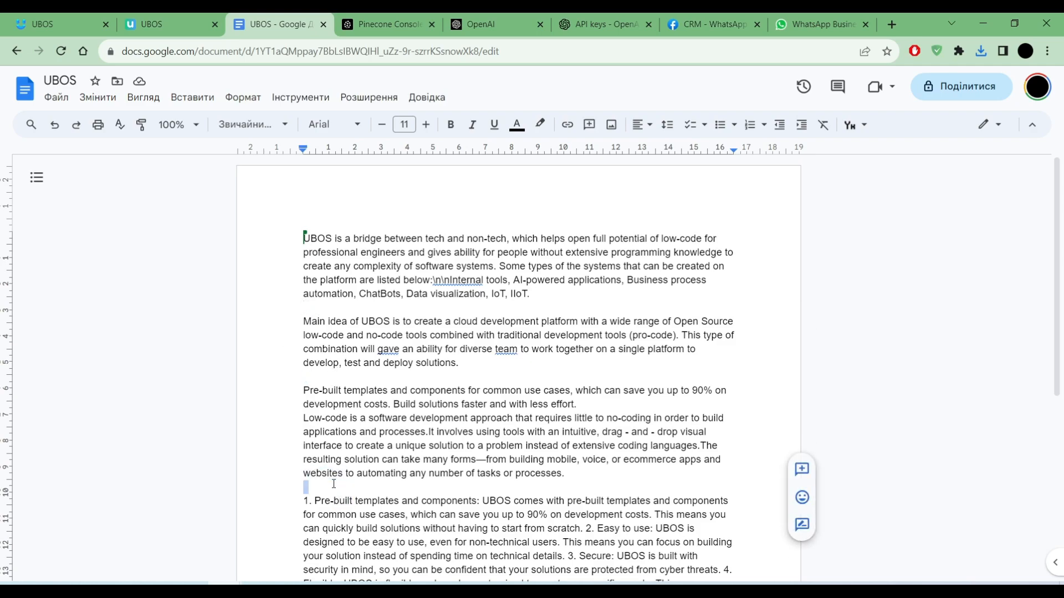
scroll(335, 484, "down", 5)
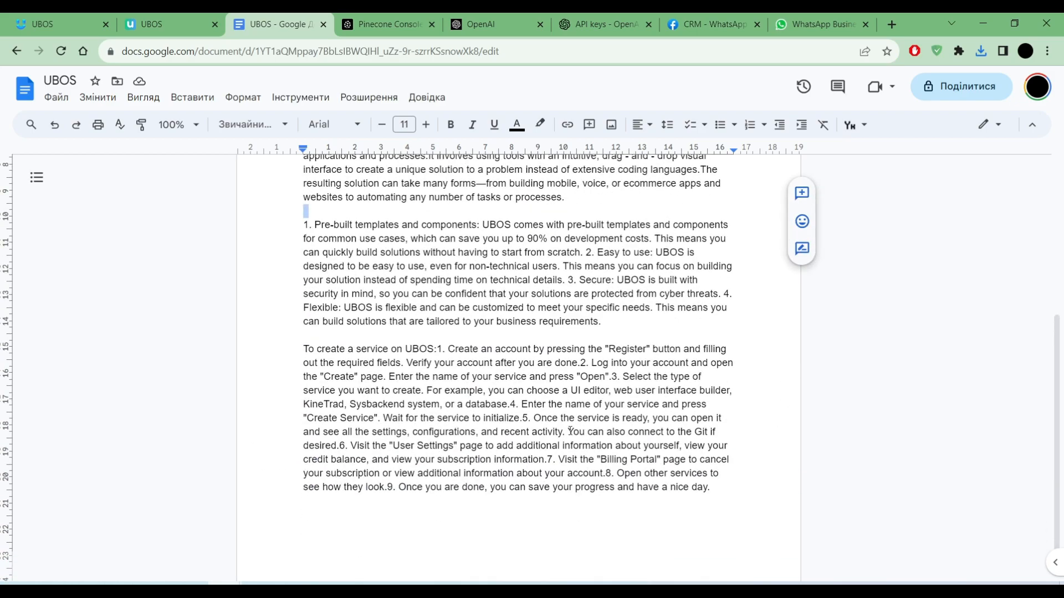
scroll(570, 430, "up", 5)
Download the UBOS document as plain text (.txt)
left_click(56, 96)
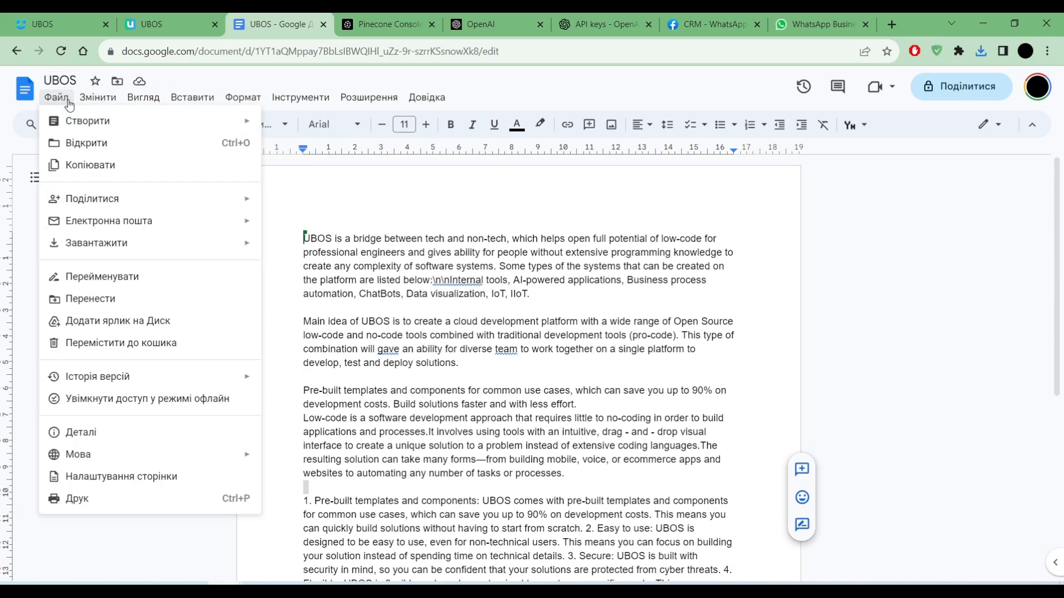
mouse_move(143, 239)
left_click(58, 98)
left_click(60, 102)
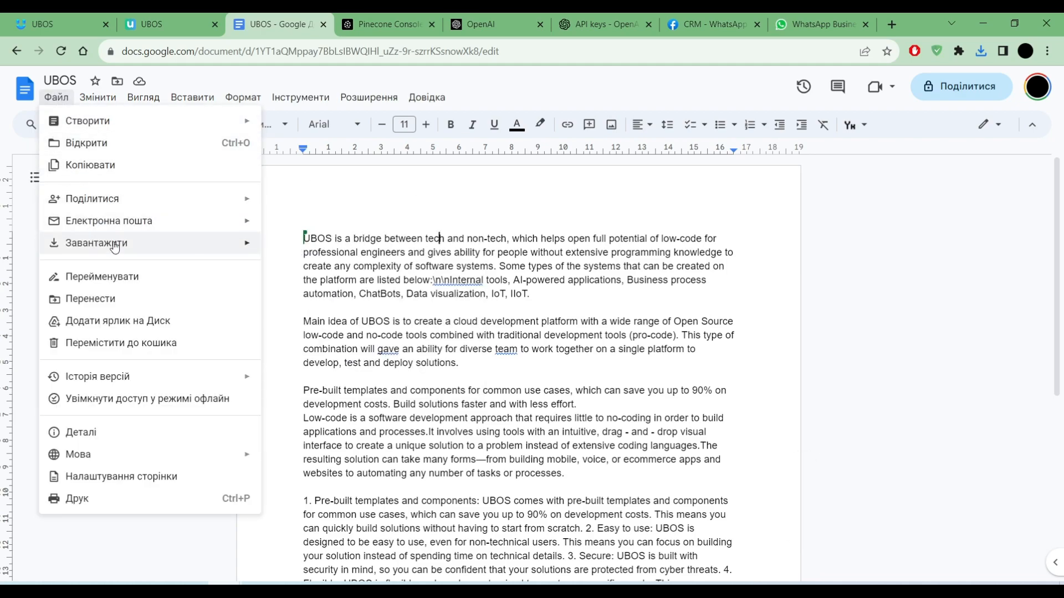
mouse_move(244, 243)
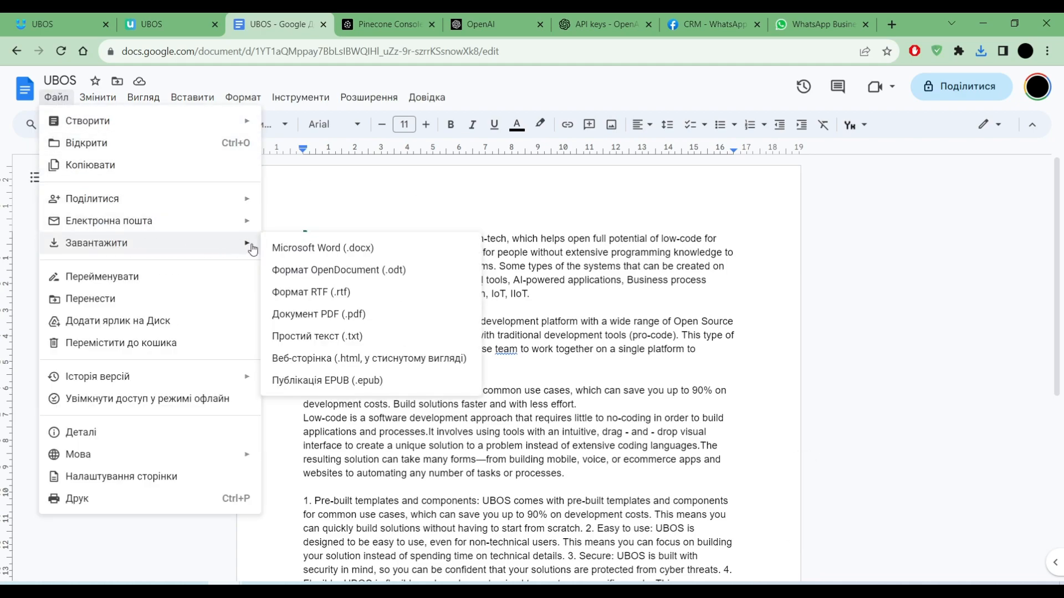
left_click(356, 344)
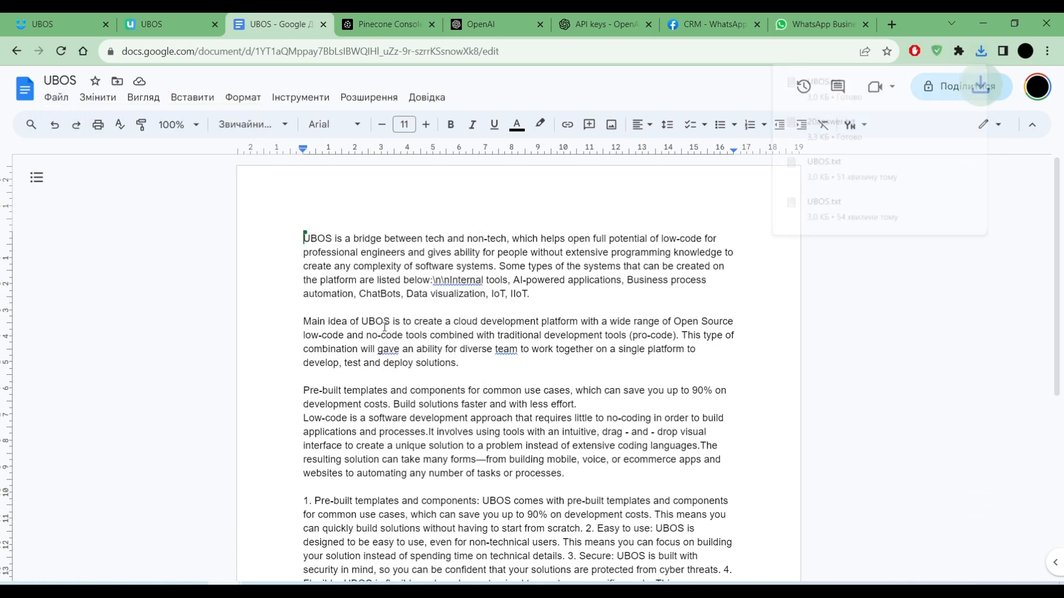
left_click(898, 352)
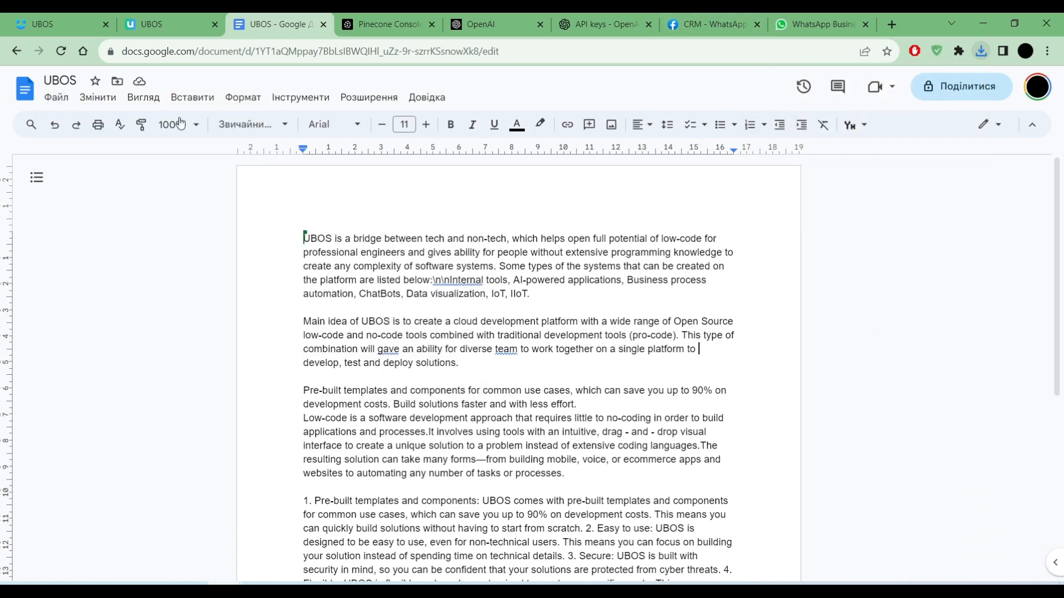
Switch back to the UBOS app and upload the 20answer text file to the knowledge base's FAQ section
left_click(173, 25)
left_click(227, 338)
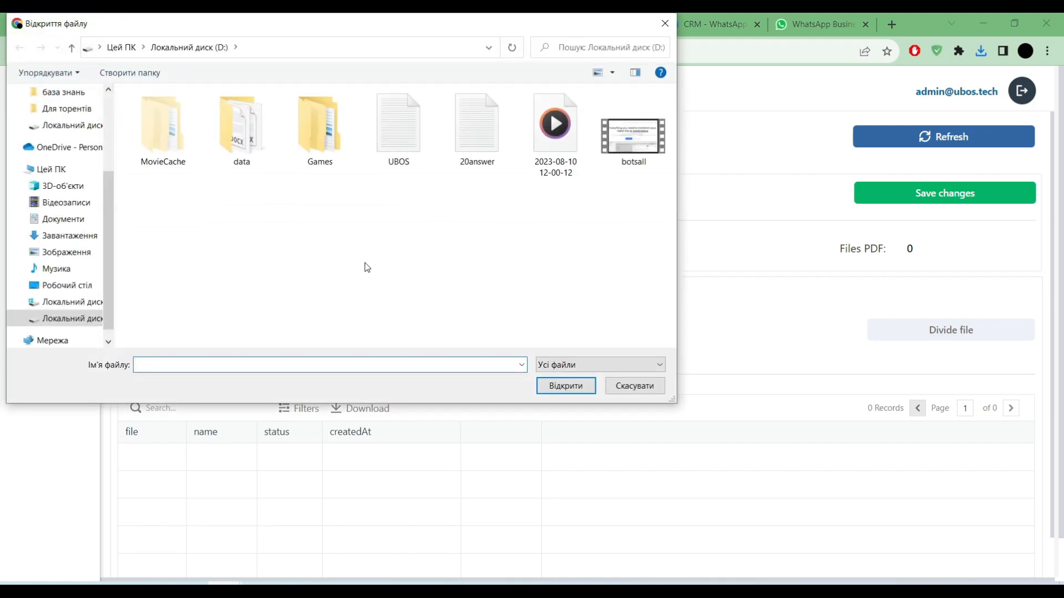
left_click(472, 143)
left_click(560, 389)
left_click(177, 355)
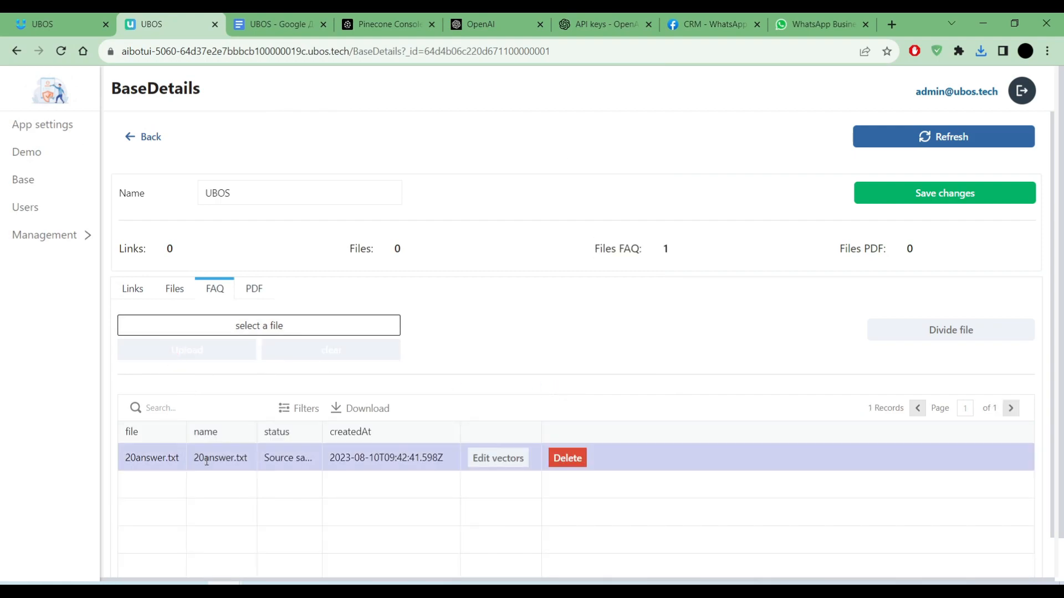
Widen the status column of the FAQ table and divide 20answer.txt by Question-Answer, checking its status
double_click(323, 430)
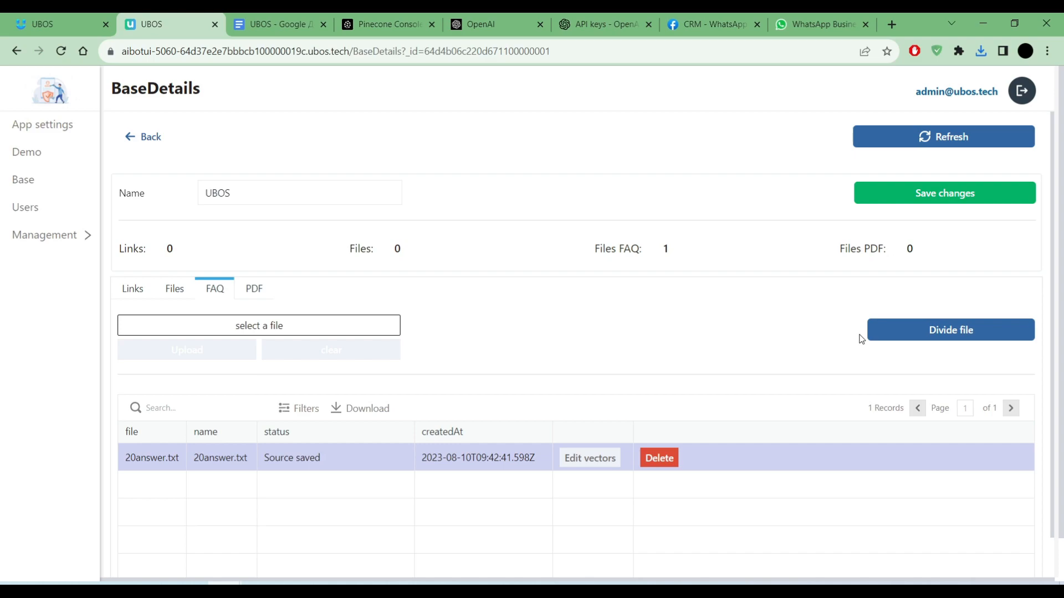
left_click(960, 336)
left_click(441, 296)
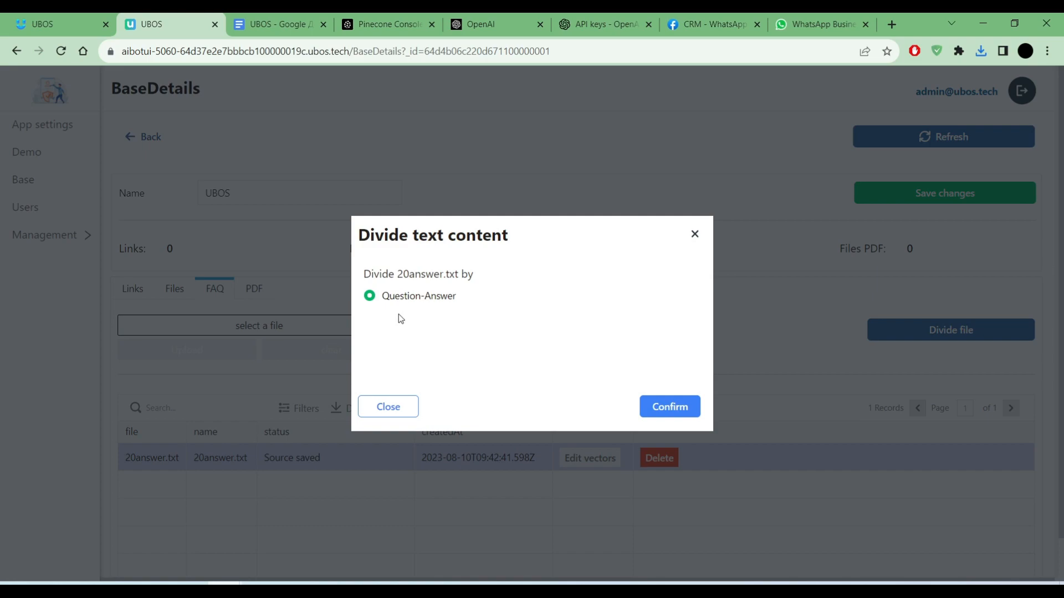
left_click(662, 409)
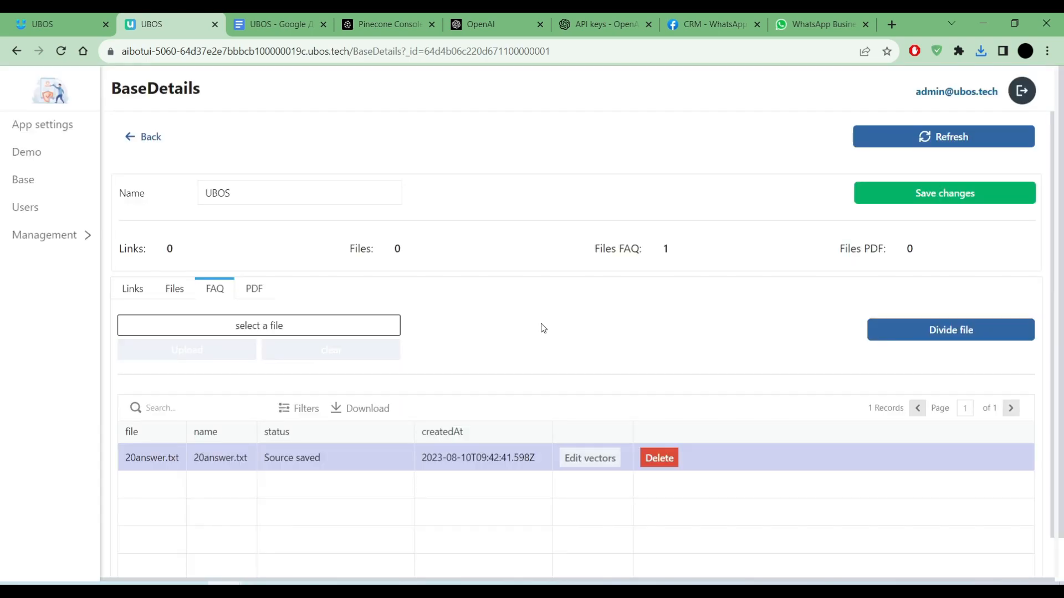
double_click(266, 459)
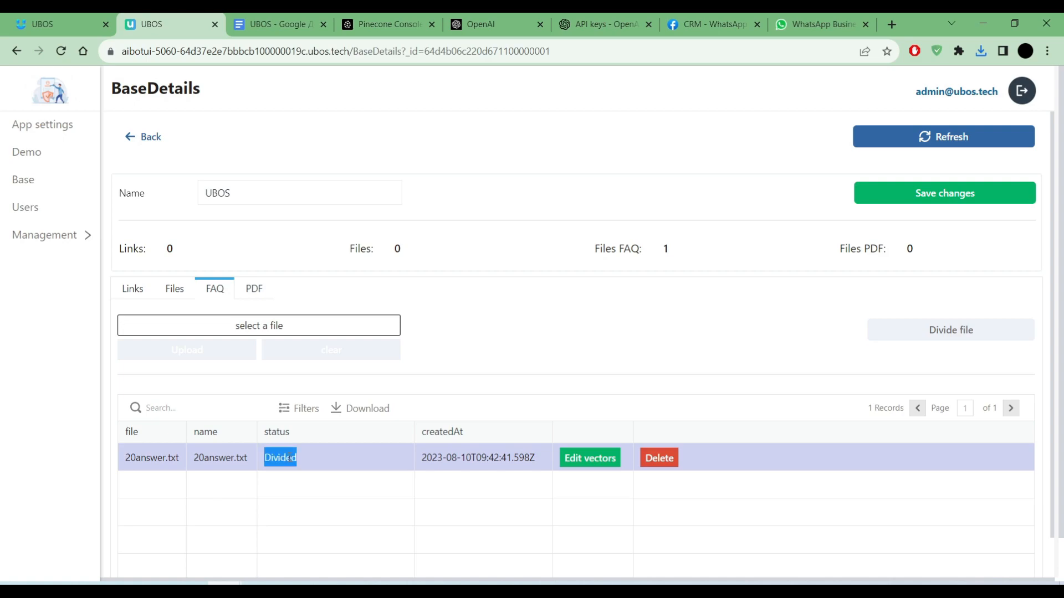
Open the vectors of 20answer.txt, review the divided question-answer entries, save them to Pinecone and refresh the status
left_click(597, 456)
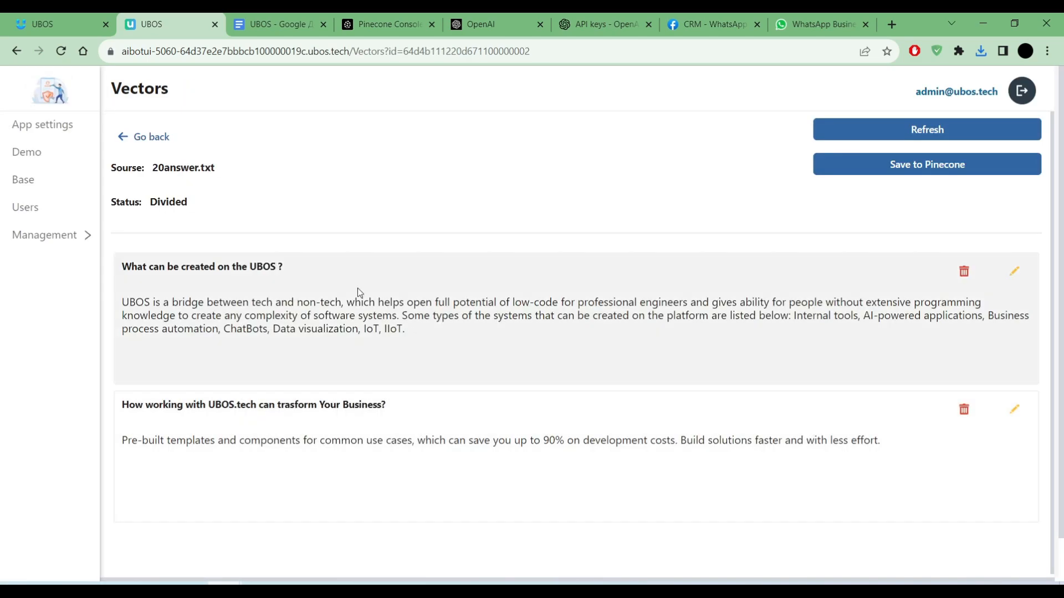
left_click_drag(297, 268, 418, 350)
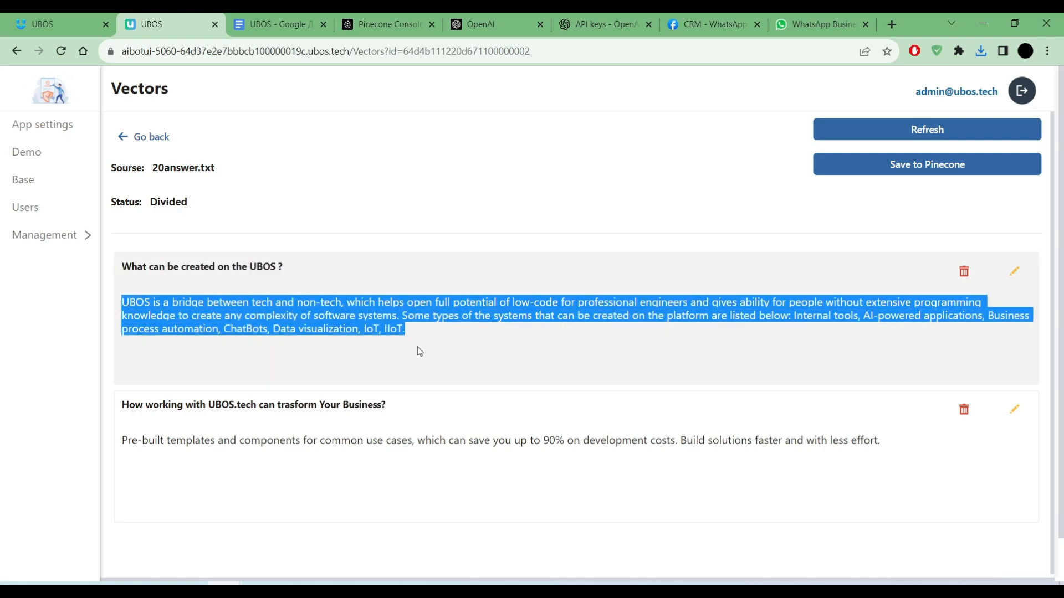
left_click(355, 162)
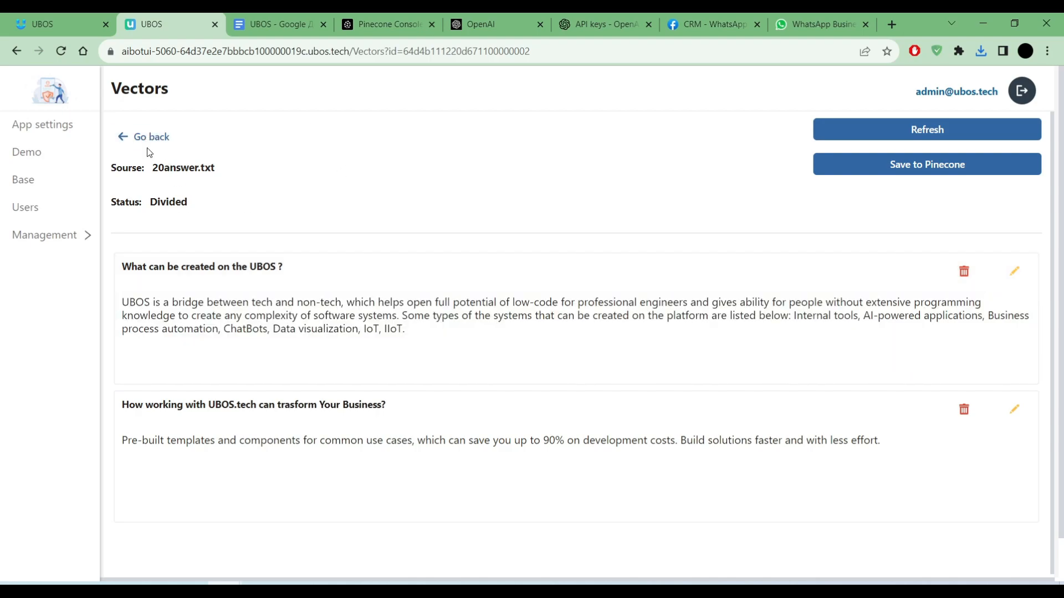
scroll(546, 363, "down", 1)
scroll(511, 370, "up", 1)
left_click(975, 167)
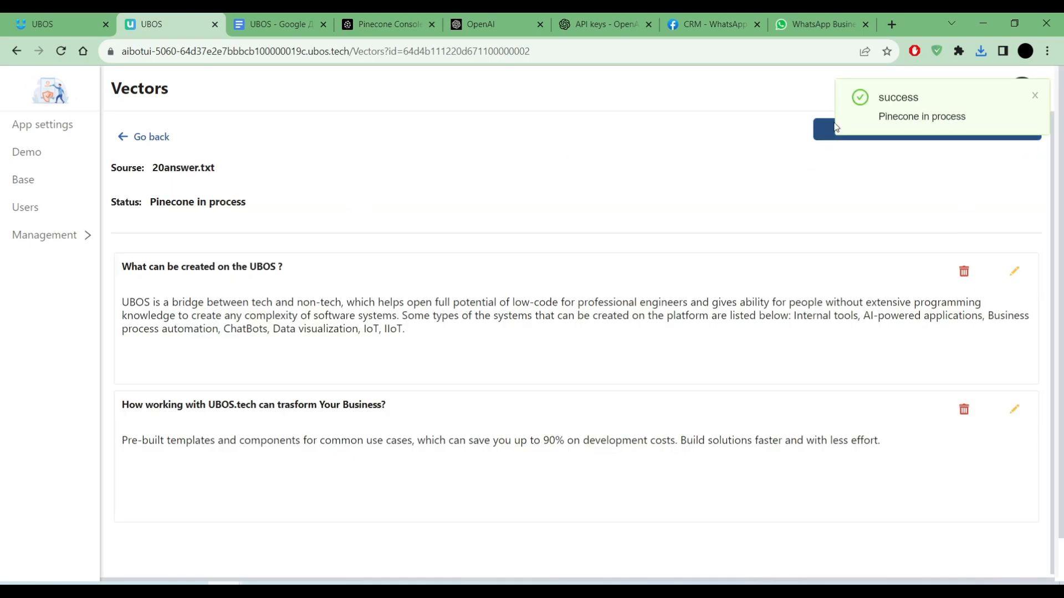
left_click(852, 136)
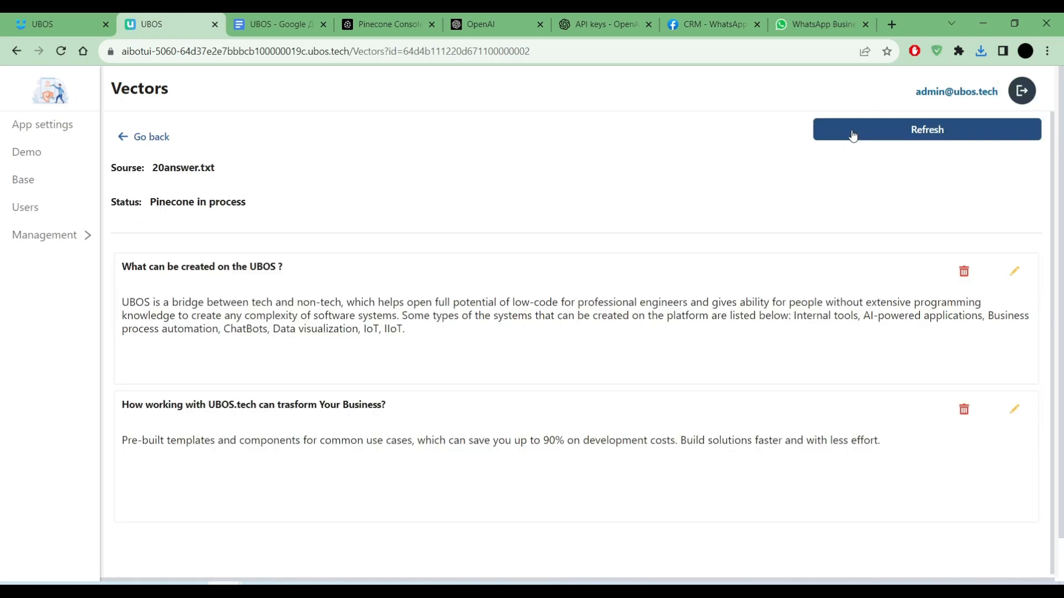
left_click(372, 139)
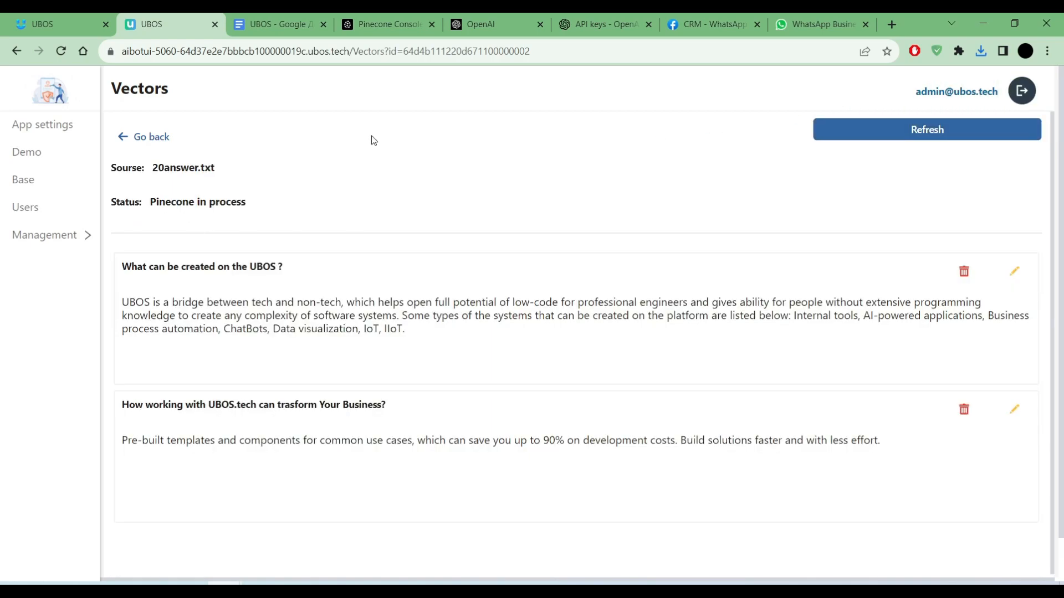
Switch to the Pinecone Console and reload the ubos index page to check its vectors
left_click(390, 23)
left_click(61, 51)
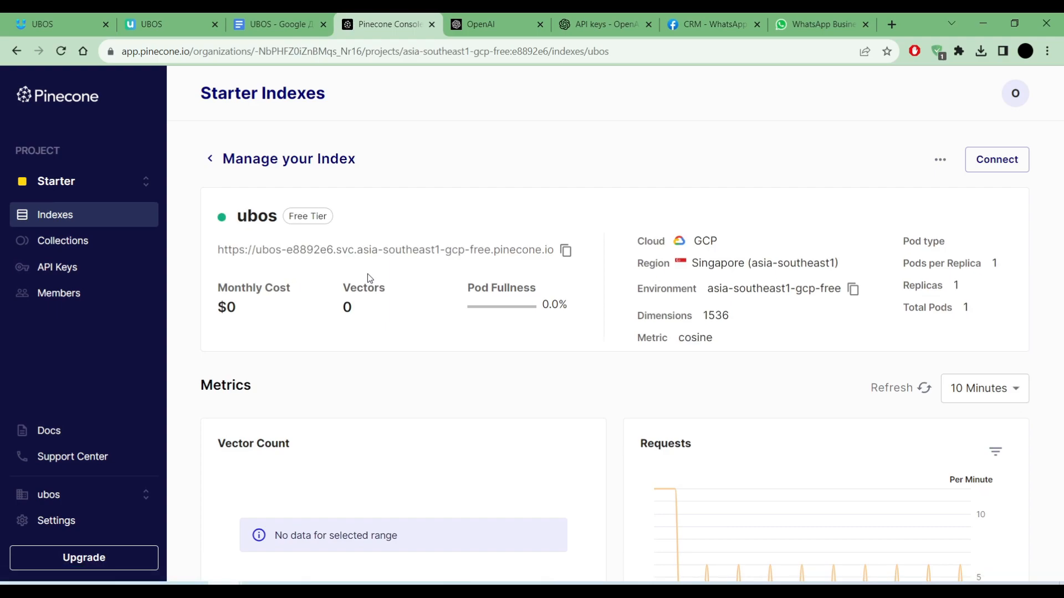
Examine the vector count of the ubos index, then look over the UBOS document in Google Docs
triple_click(350, 310)
left_click(350, 310)
double_click(347, 308)
left_click(278, 26)
scroll(446, 305, "down", 5)
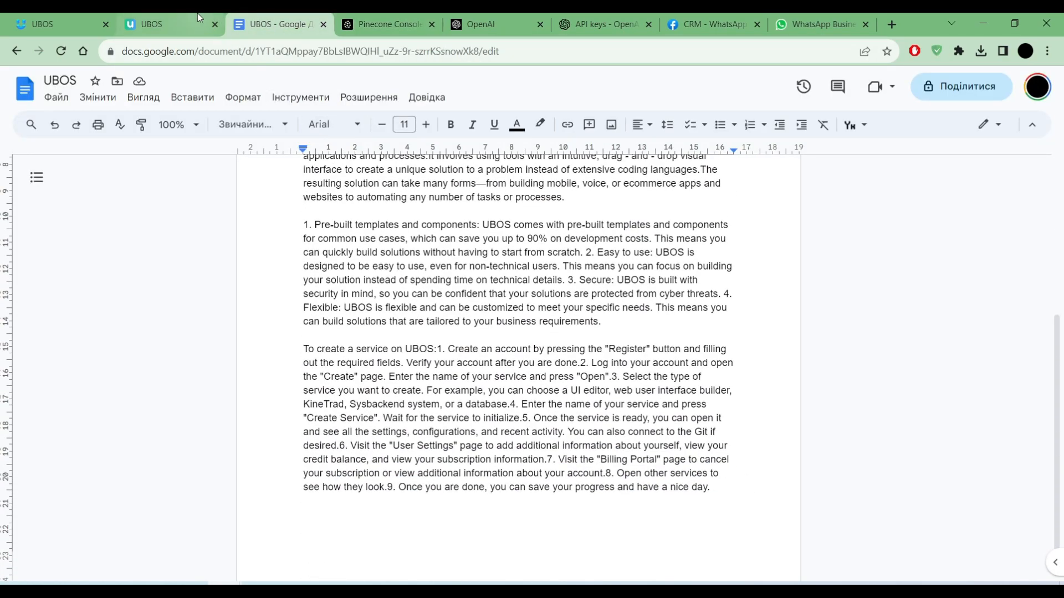
Switch to the UBOS app, browse the pages of 20answer.txt entries, and compare with the ubos index in Pinecone Console
left_click(172, 24)
scroll(366, 260, "down", 2)
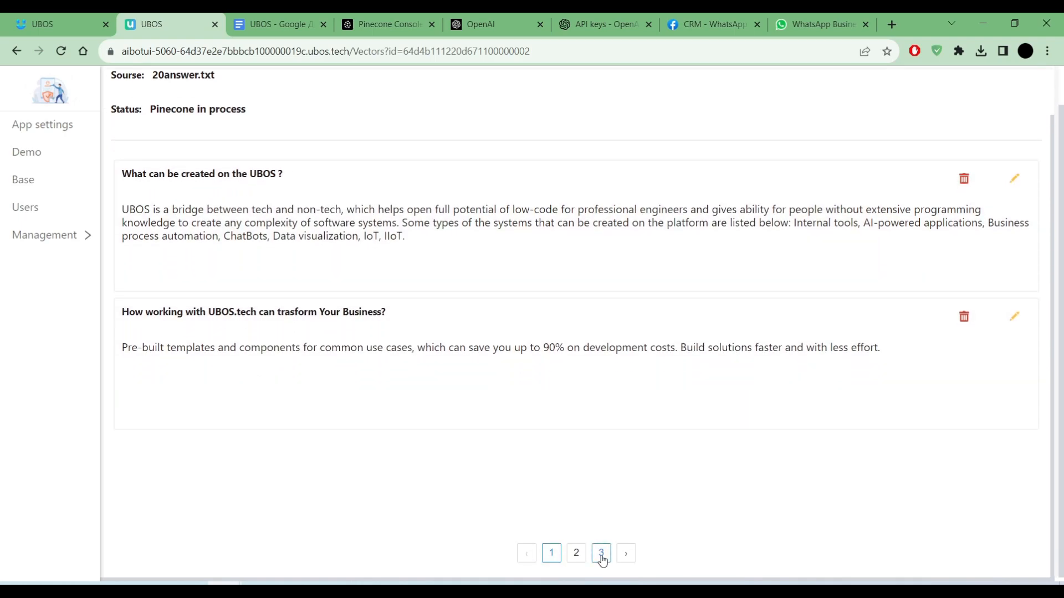
left_click(601, 555)
left_click(576, 555)
left_click(559, 556)
scroll(532, 499, "up", 1)
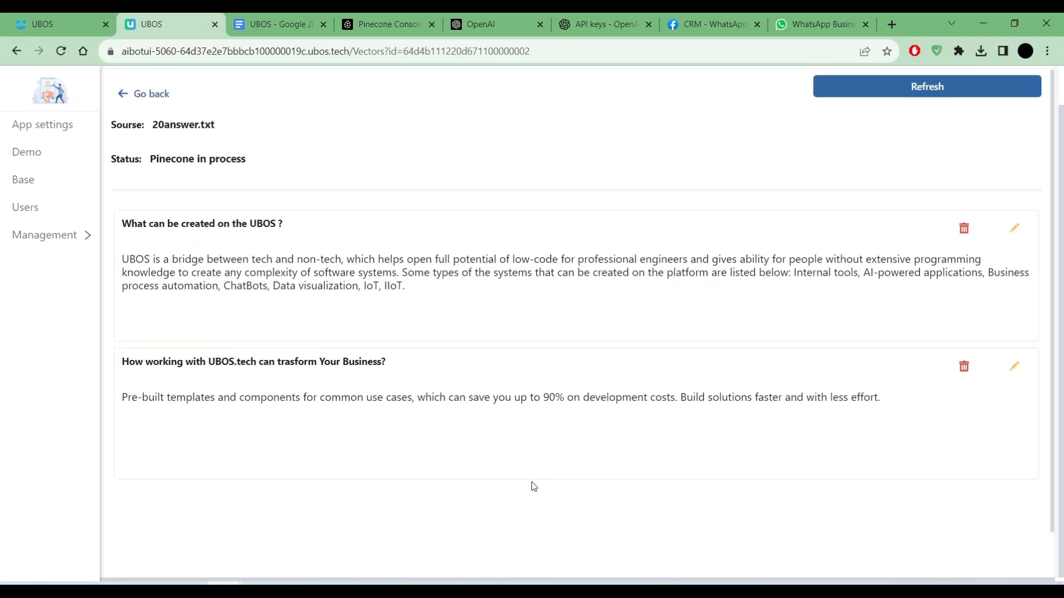
left_click(366, 24)
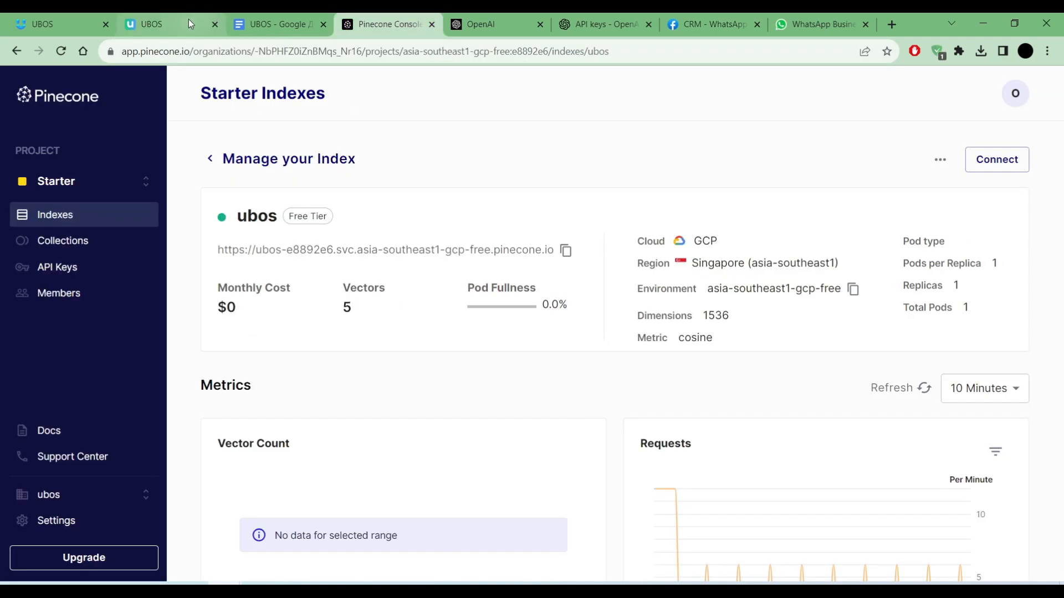
mouse_move(182, 23)
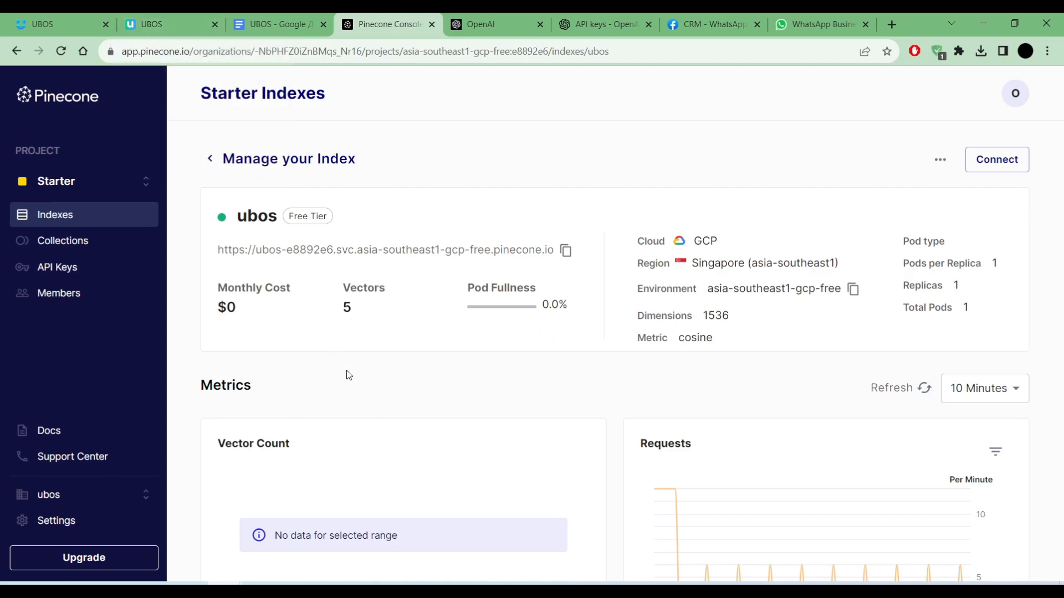
Return to the UBOS app and refresh the Pinecone status of 20answer.txt
left_click(194, 24)
left_click(901, 132)
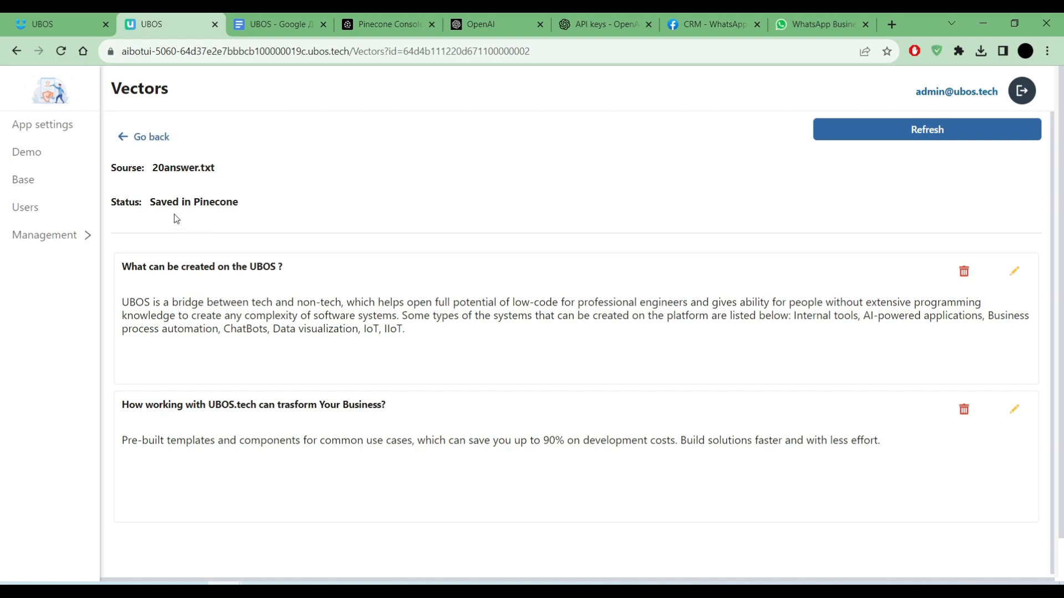
left_click_drag(150, 198, 316, 206)
left_click(317, 207)
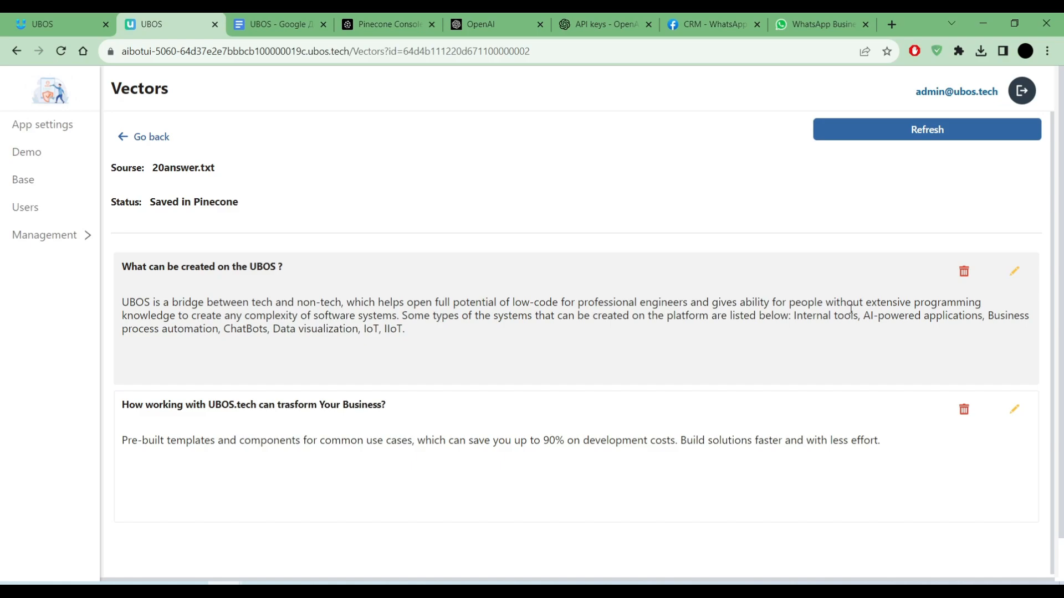
View the edit form of the "What can be created on the UBOS ?" vector, close it unchanged and return to the base details
left_click(1014, 271)
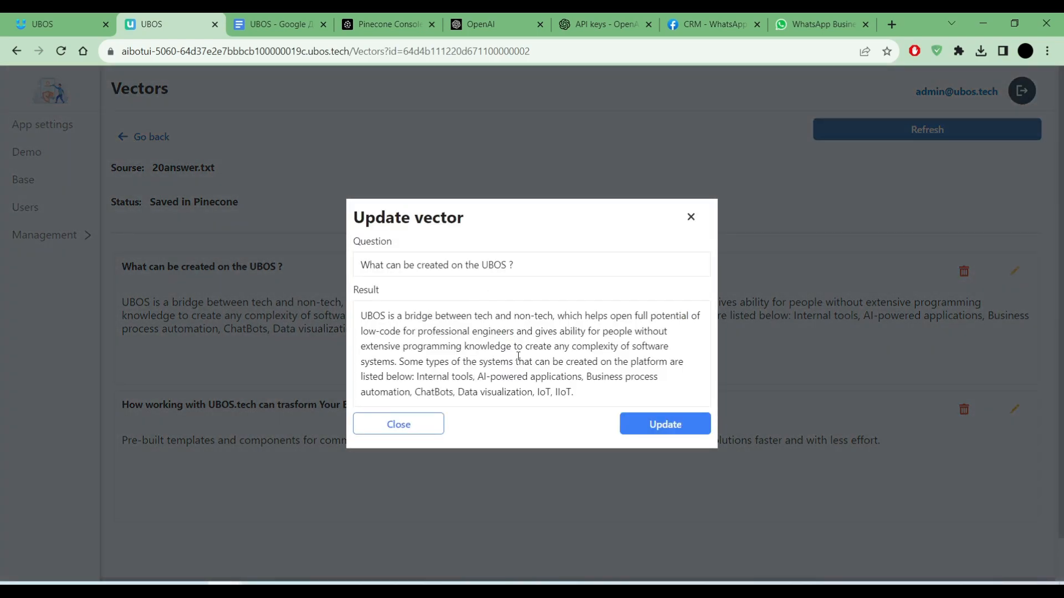
left_click(600, 392)
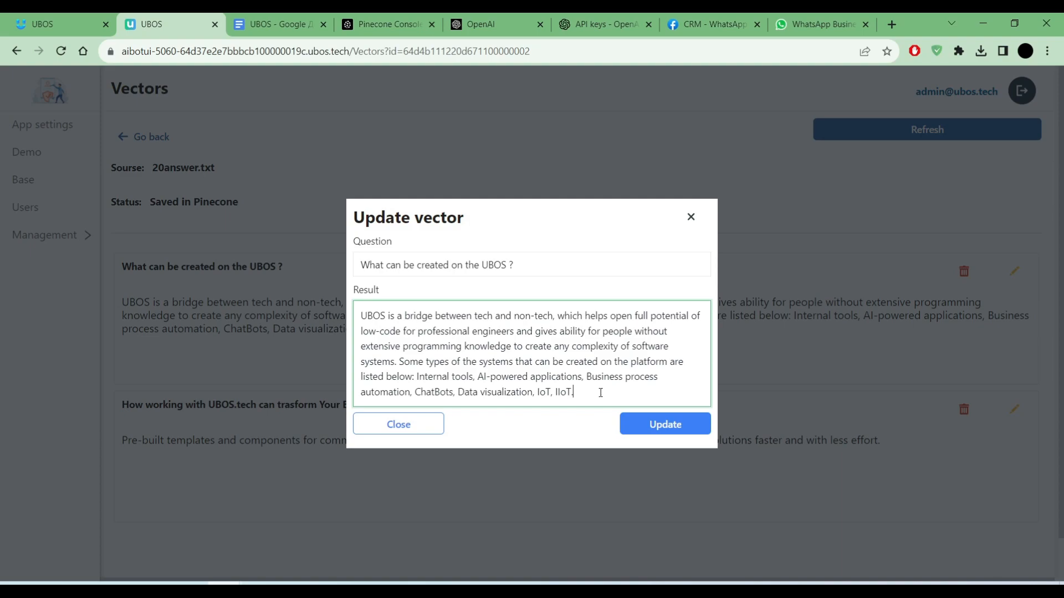
left_click(691, 217)
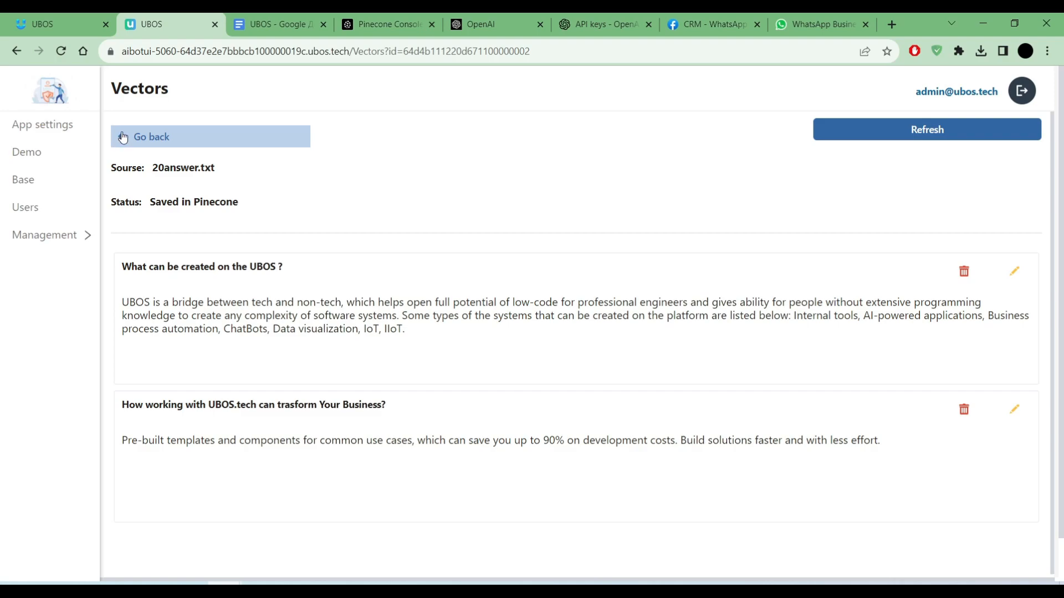
left_click(123, 137)
Switch to Pinecone Console, reopen the ubos index from the index list, examine its vector metrics and reload the page
left_click(387, 25)
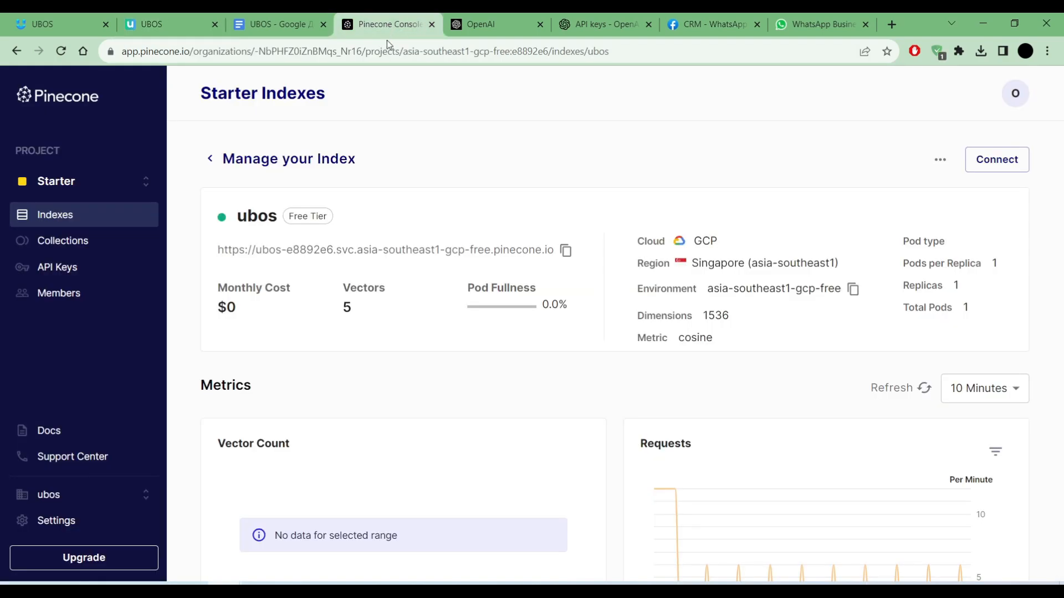
left_click(103, 214)
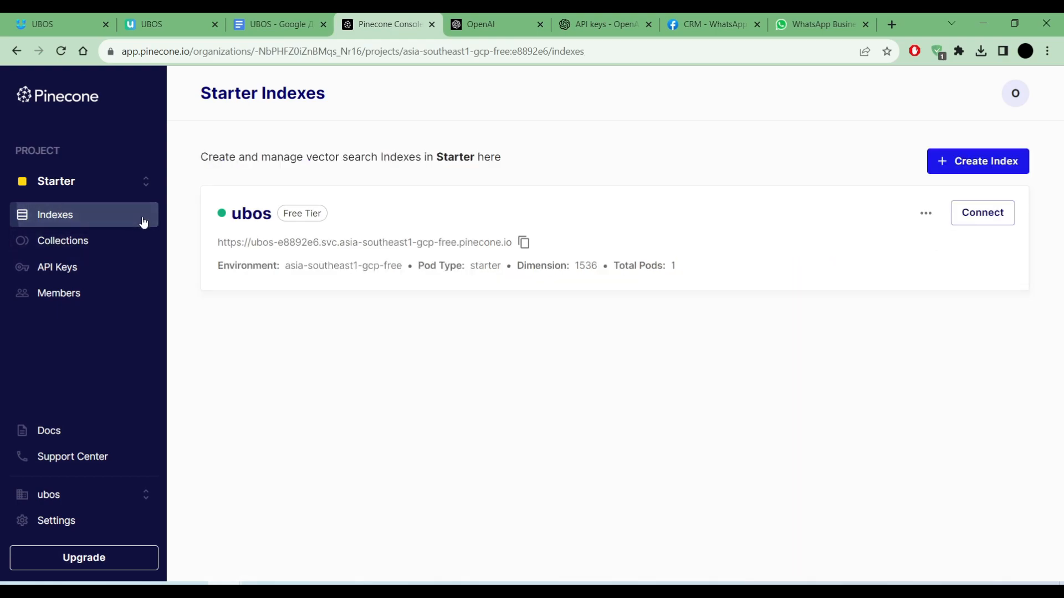
left_click(357, 245)
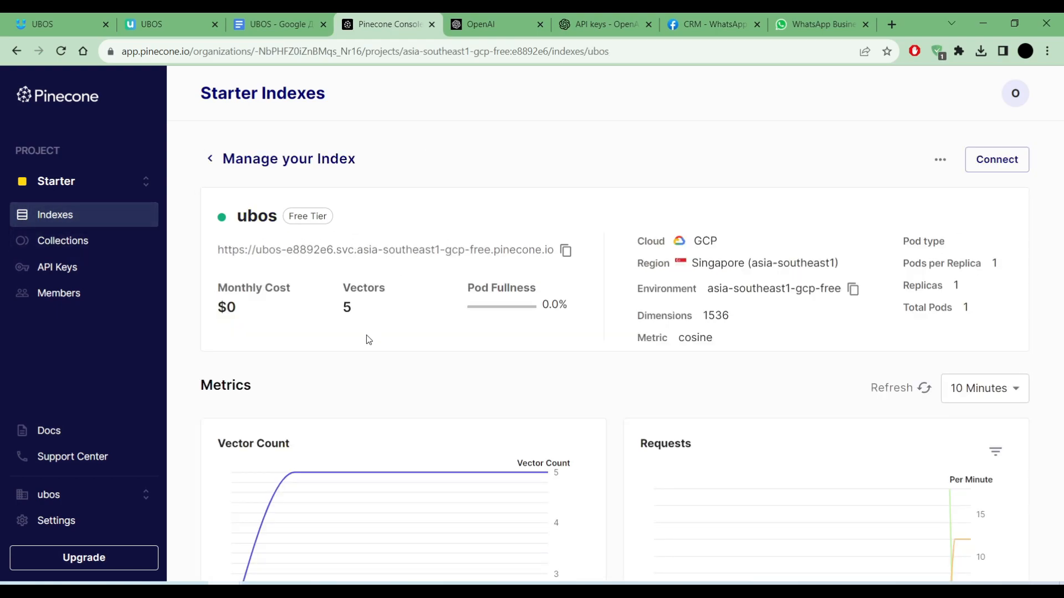
scroll(497, 409, "down", 1)
left_click(61, 50)
Switch back to the UBOS app and upload the UBOS text file to the knowledge base's Files section
left_click(166, 24)
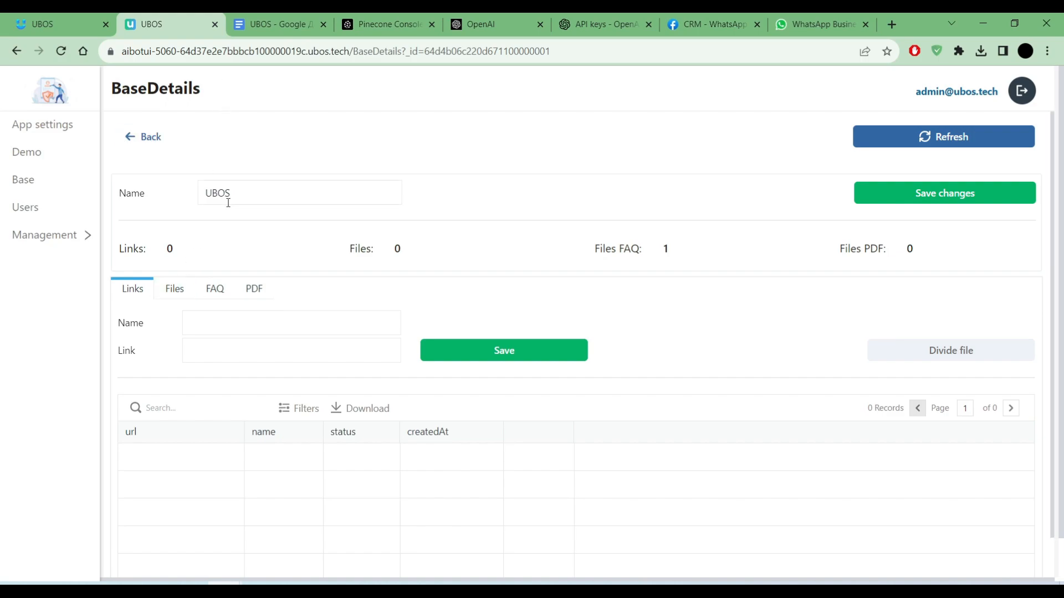
scroll(181, 237, "down", 1)
left_click(176, 221)
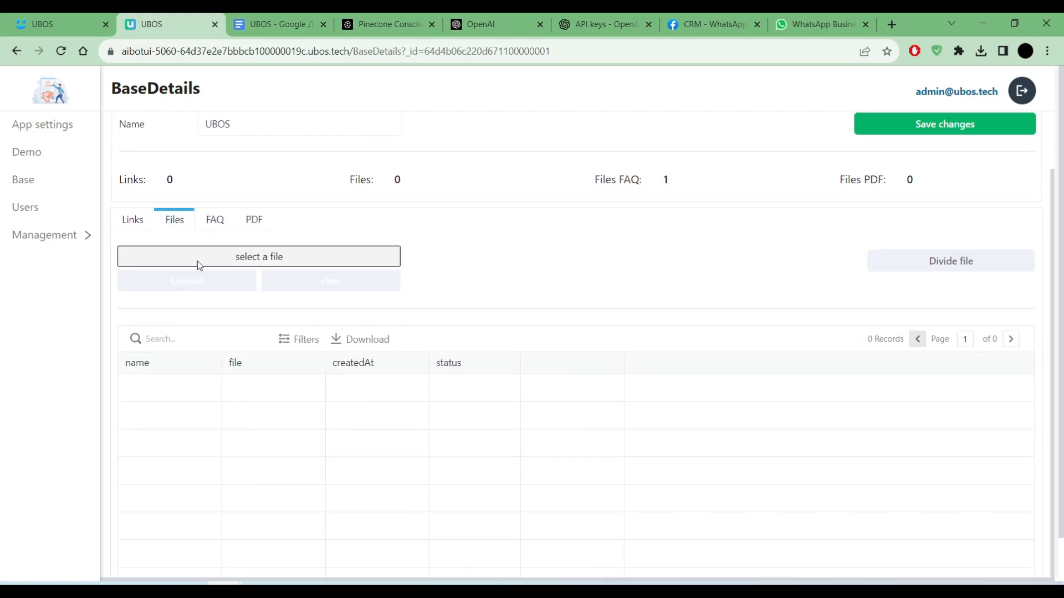
left_click(197, 261)
left_click(377, 145)
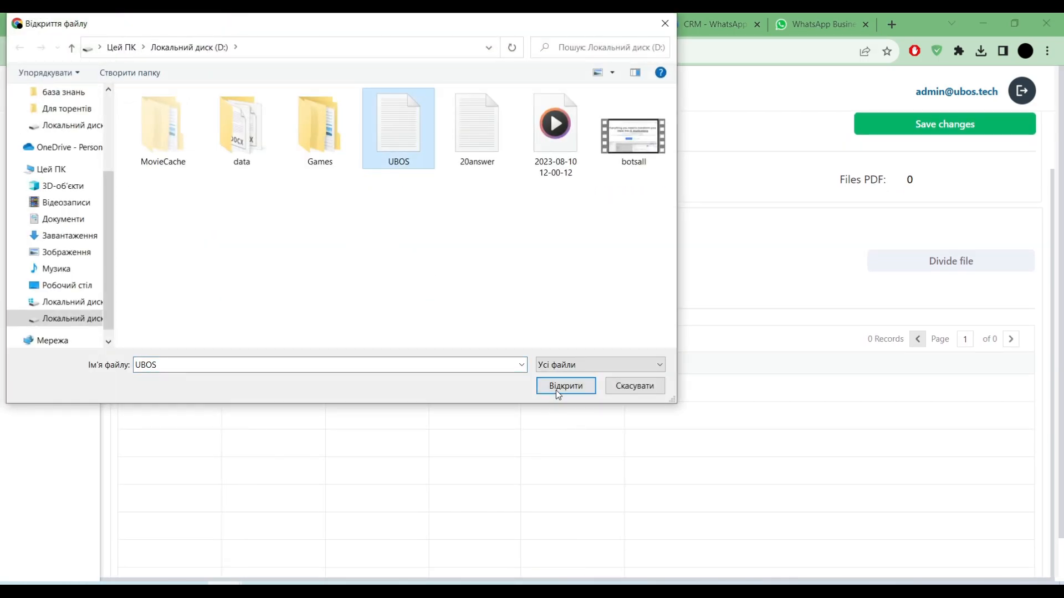
left_click(557, 390)
left_click(186, 281)
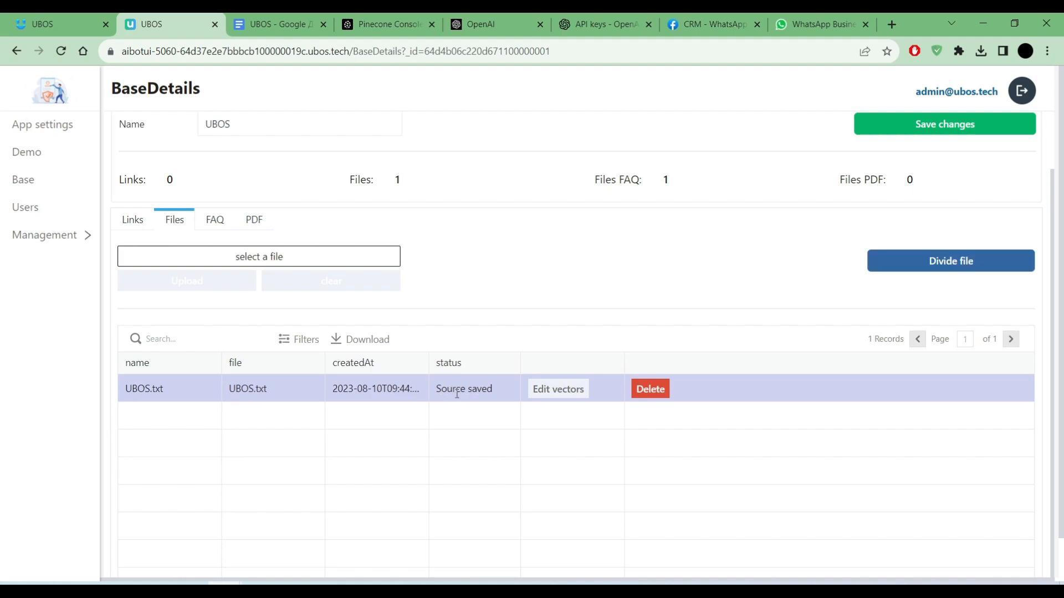
Open the divide options for UBOS.txt and choose to divide it by Paragraphs
double_click(923, 271)
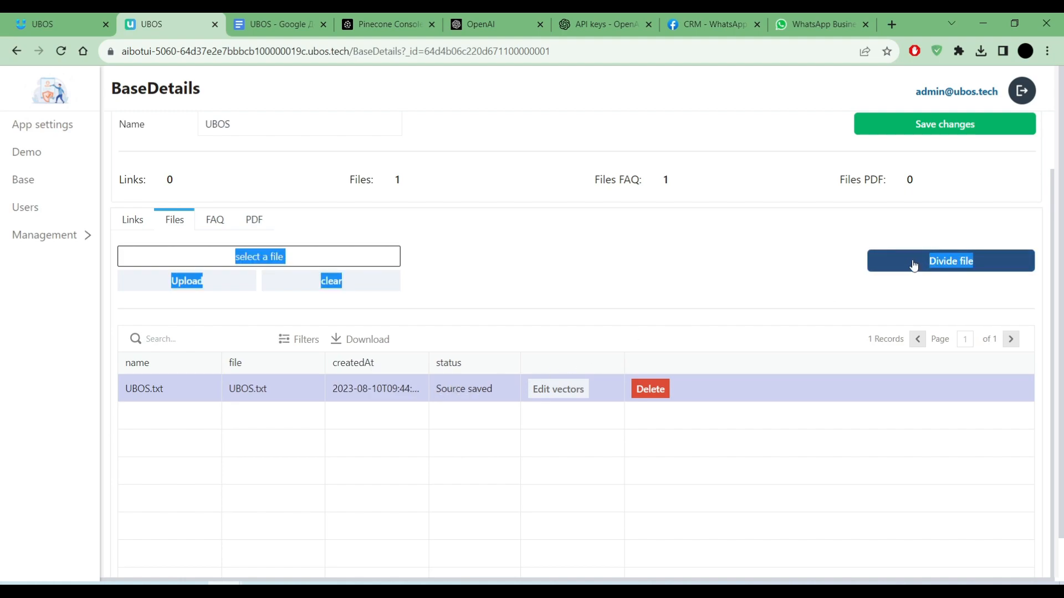
left_click(914, 266)
left_click_drag(371, 277, 466, 277)
left_click(465, 277)
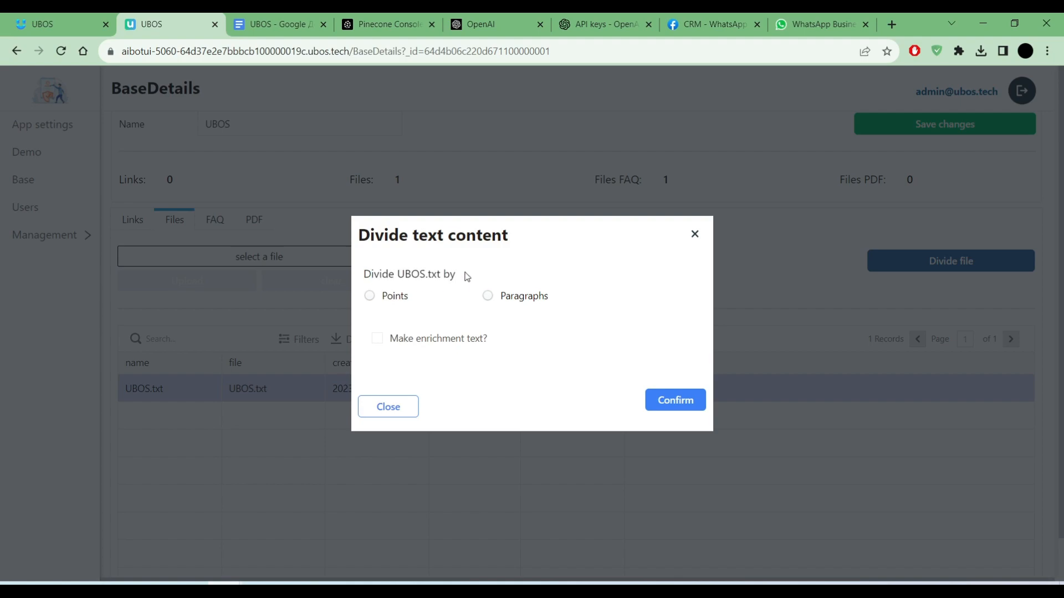
left_click(396, 302)
left_click(527, 298)
Switch to the UBOS document in Google Docs and examine how its text splits into paragraphs and points
left_click(277, 24)
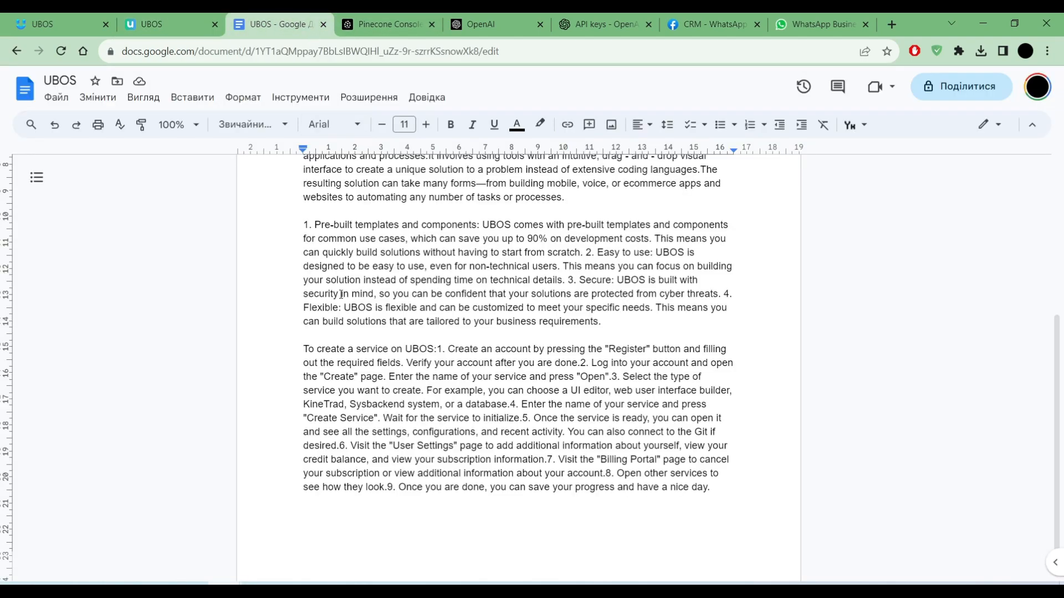
left_click_drag(304, 348, 718, 490)
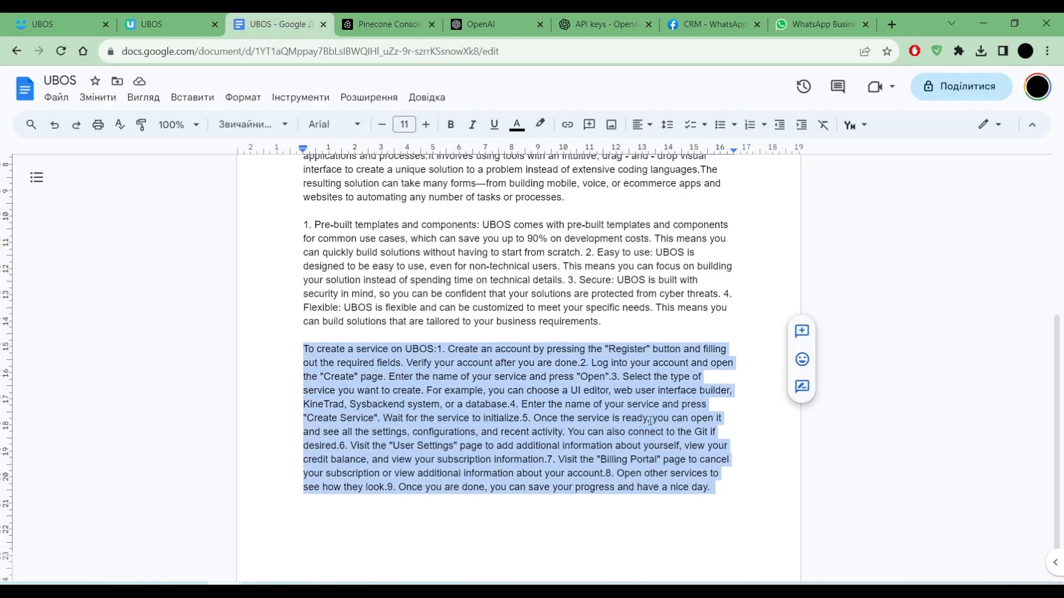
left_click_drag(617, 327, 304, 224)
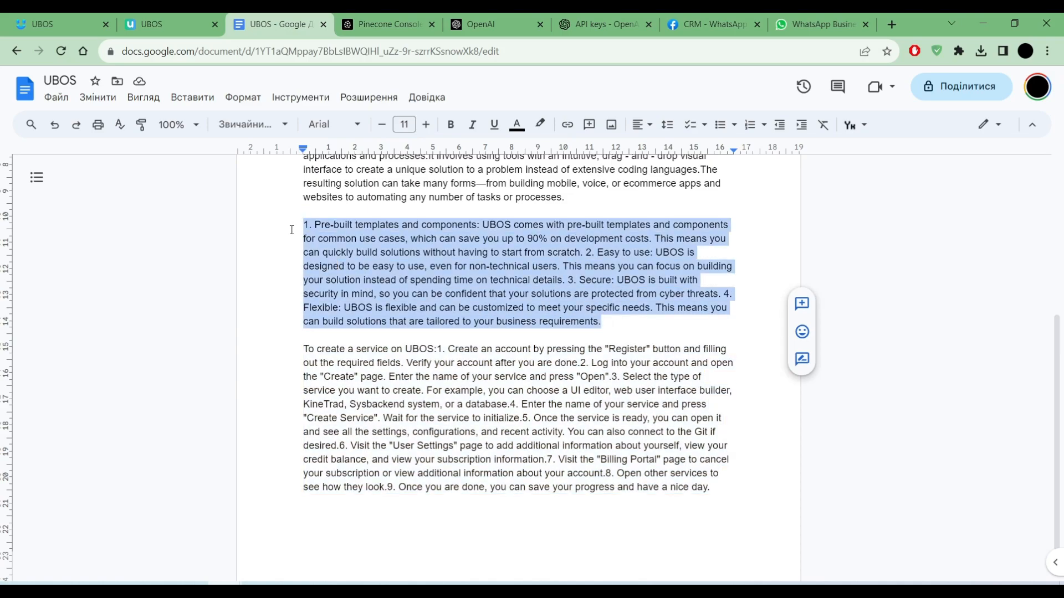
scroll(434, 368, "up", 5)
left_click(600, 256)
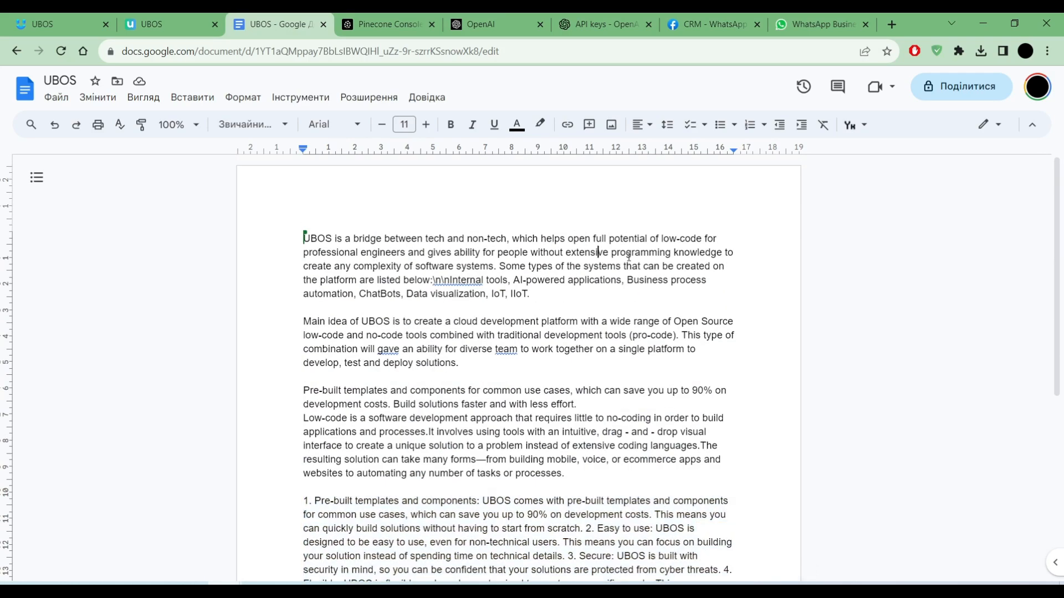
left_click_drag(498, 270, 302, 242)
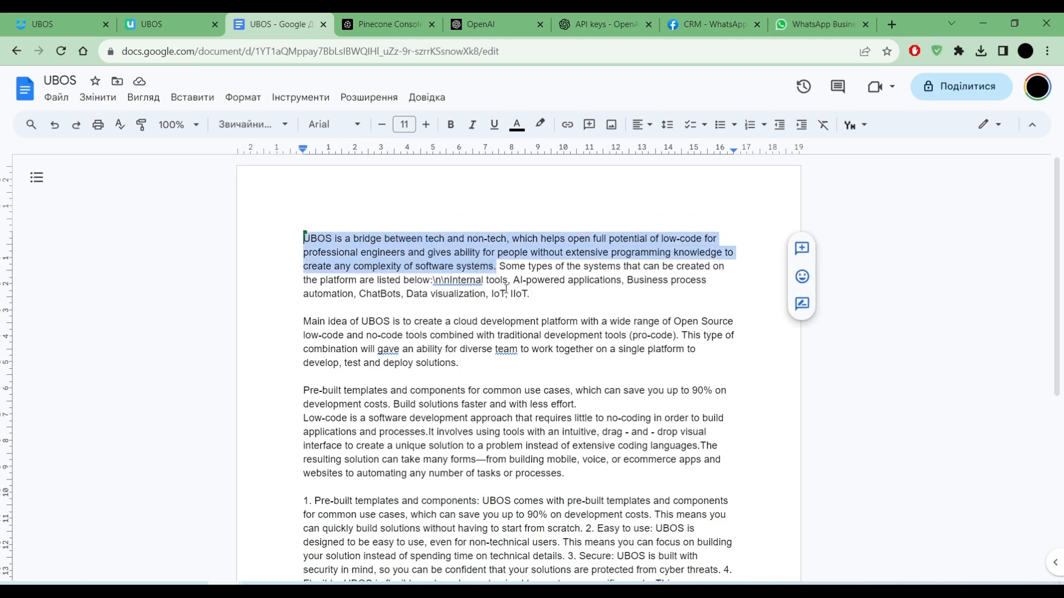
left_click_drag(532, 296, 499, 267)
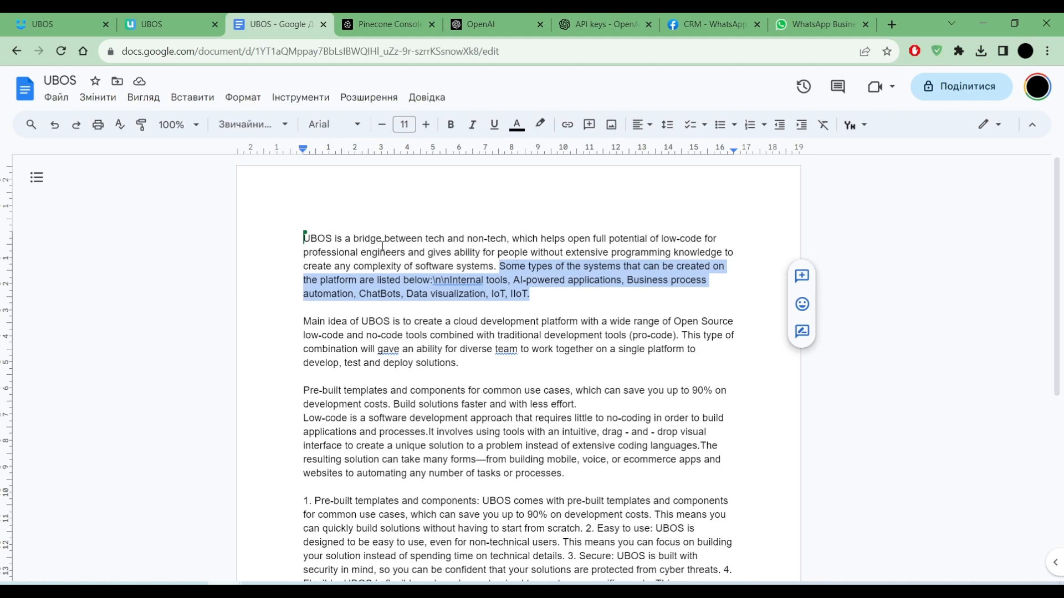
left_click(538, 295)
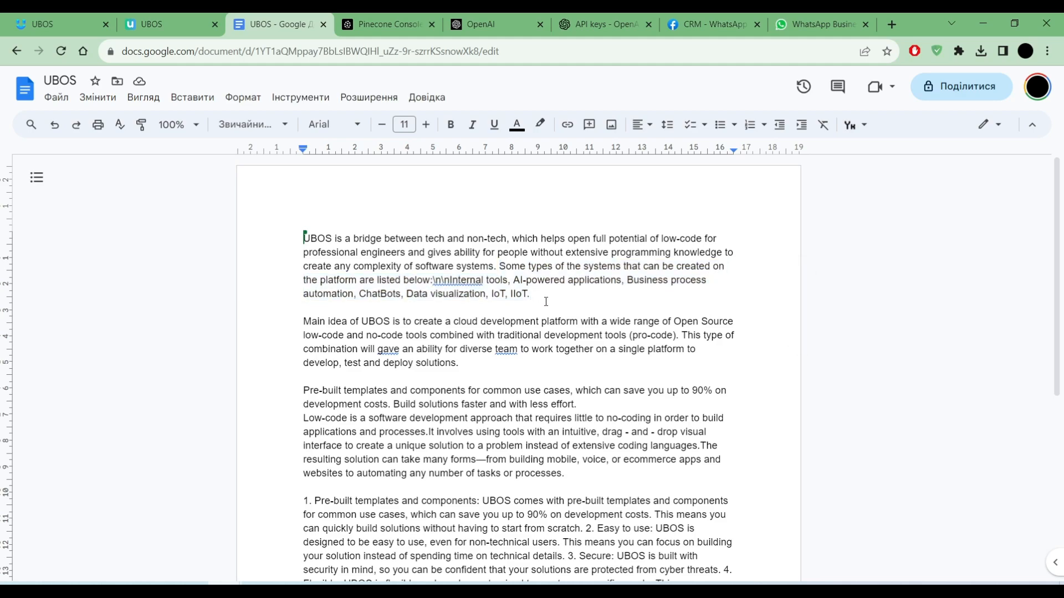
Return to the UBOS app and divide UBOS.txt by Paragraphs with text enrichment off
left_click(171, 31)
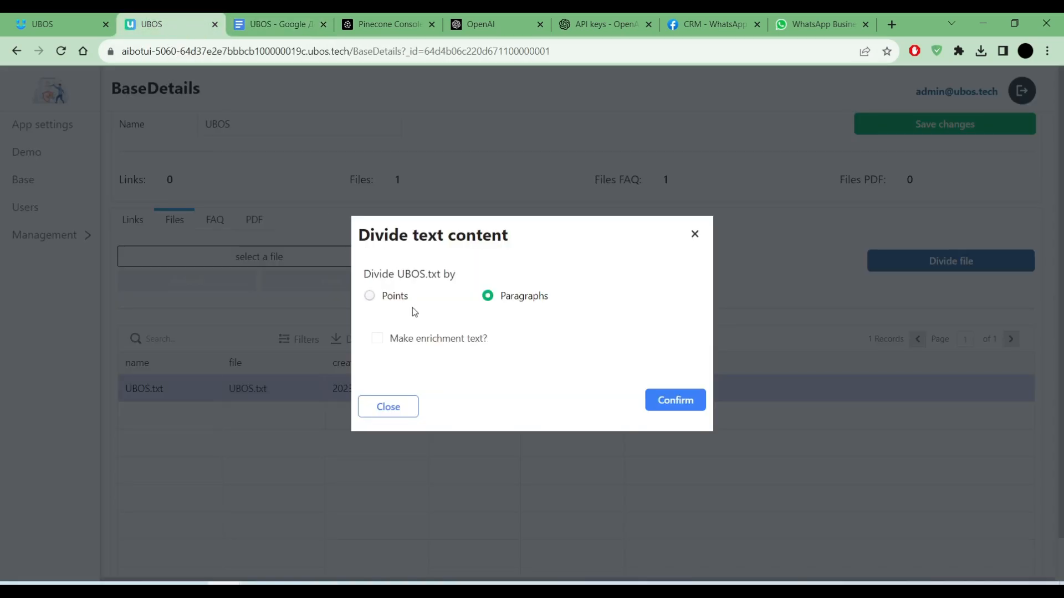
left_click(472, 340)
left_click(463, 340)
left_click(678, 399)
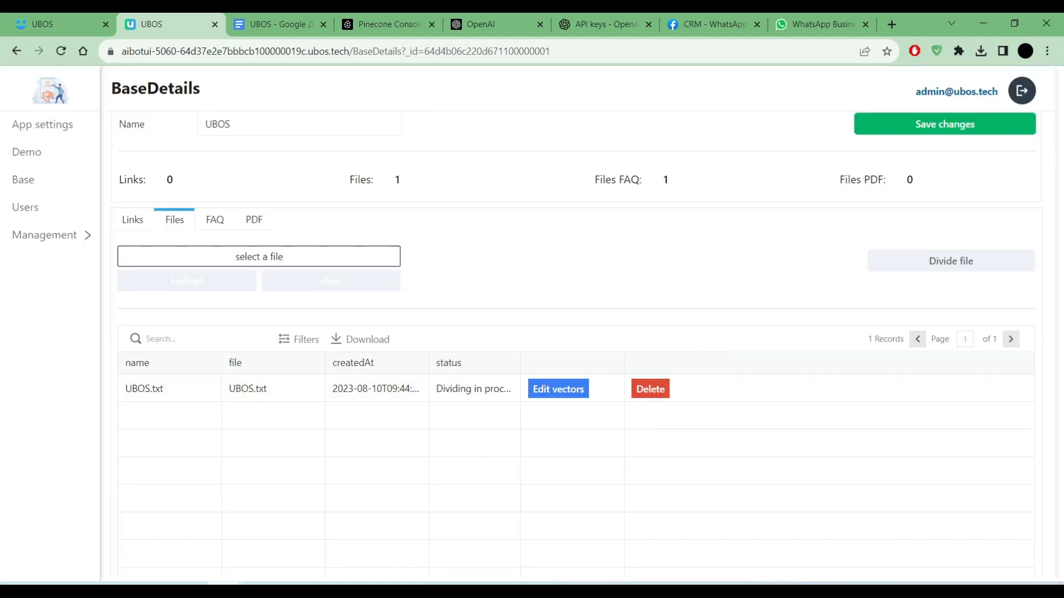
Open the vectors of UBOS.txt, review the divided paragraphs and their missing-question area, and close the vectors page
left_click(571, 391)
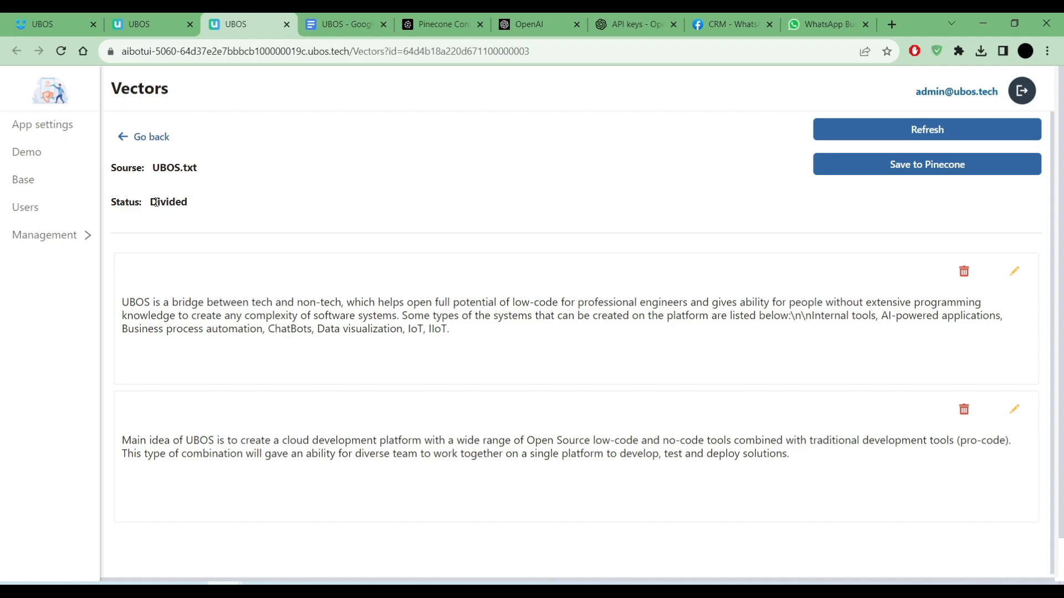
scroll(314, 200, "down", 1)
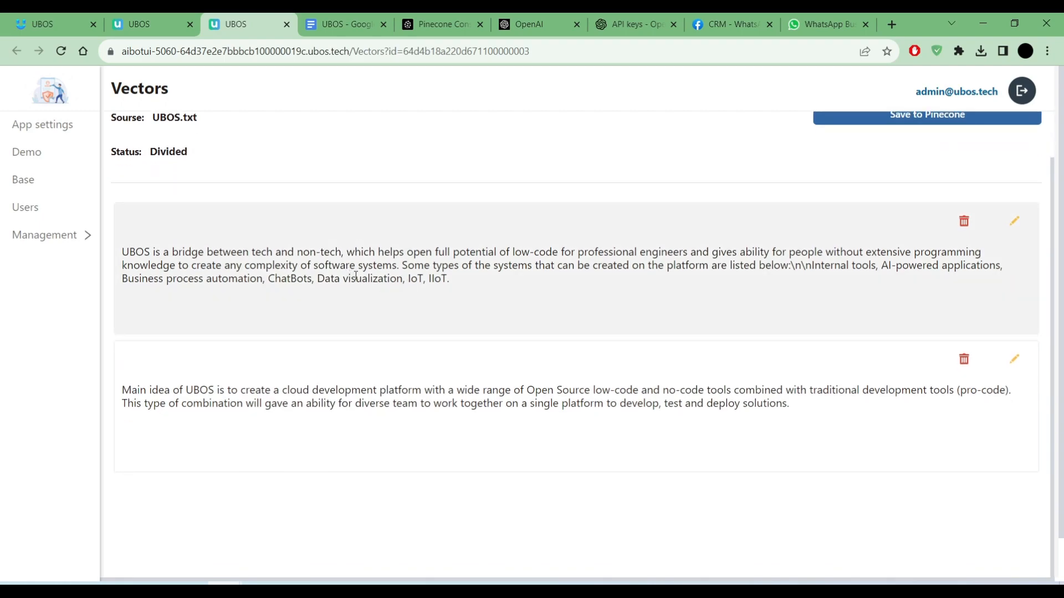
scroll(487, 280, "up", 1)
left_click_drag(502, 319, 285, 318)
triple_click(151, 302)
left_click(550, 352)
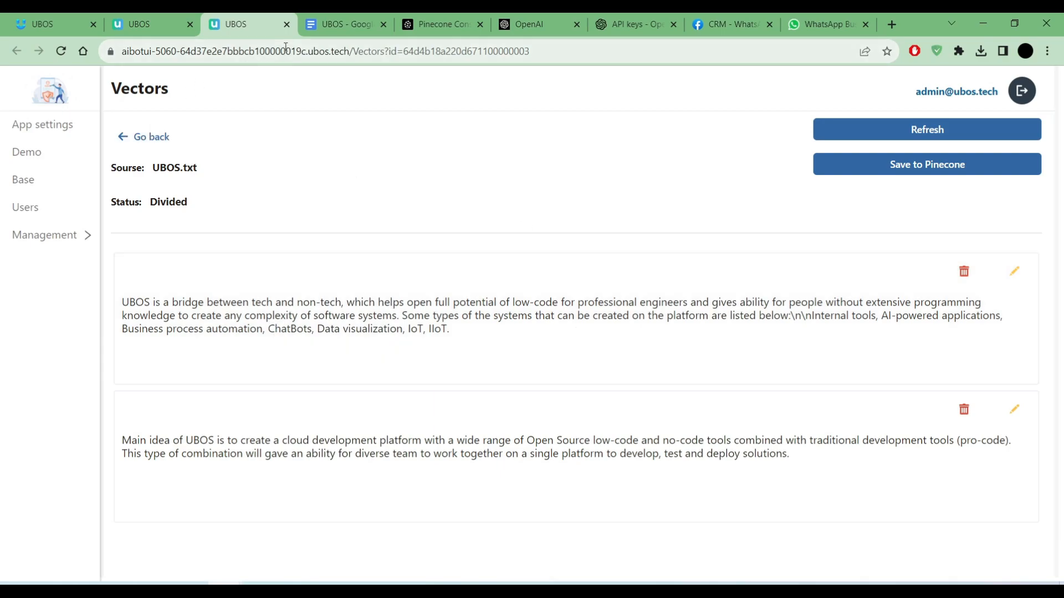
left_click(286, 24)
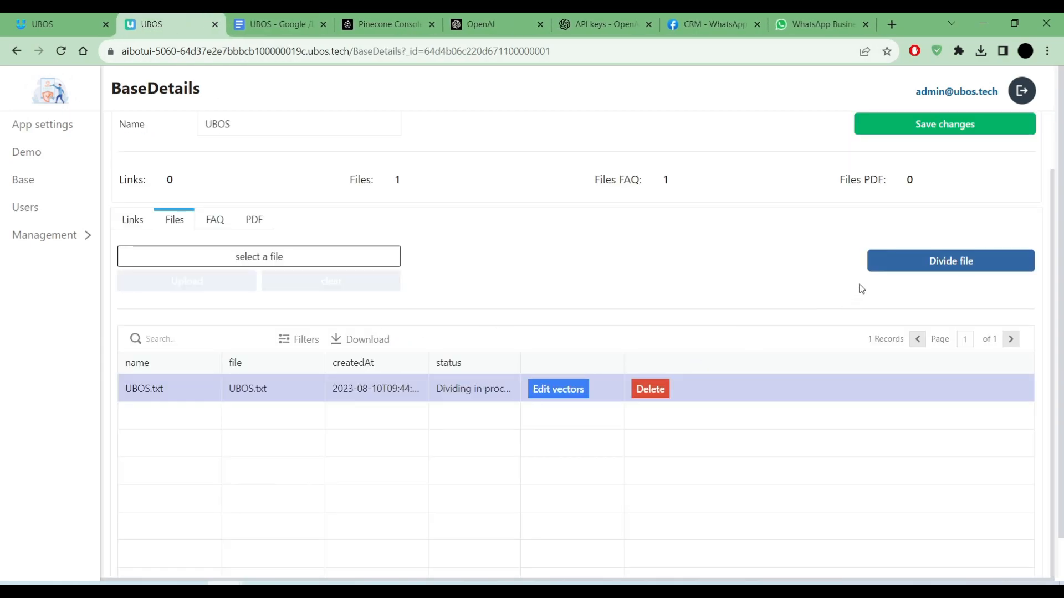
Divide UBOS.txt again by Paragraphs with text enrichment enabled, and open its vectors
left_click(878, 257)
left_click(377, 338)
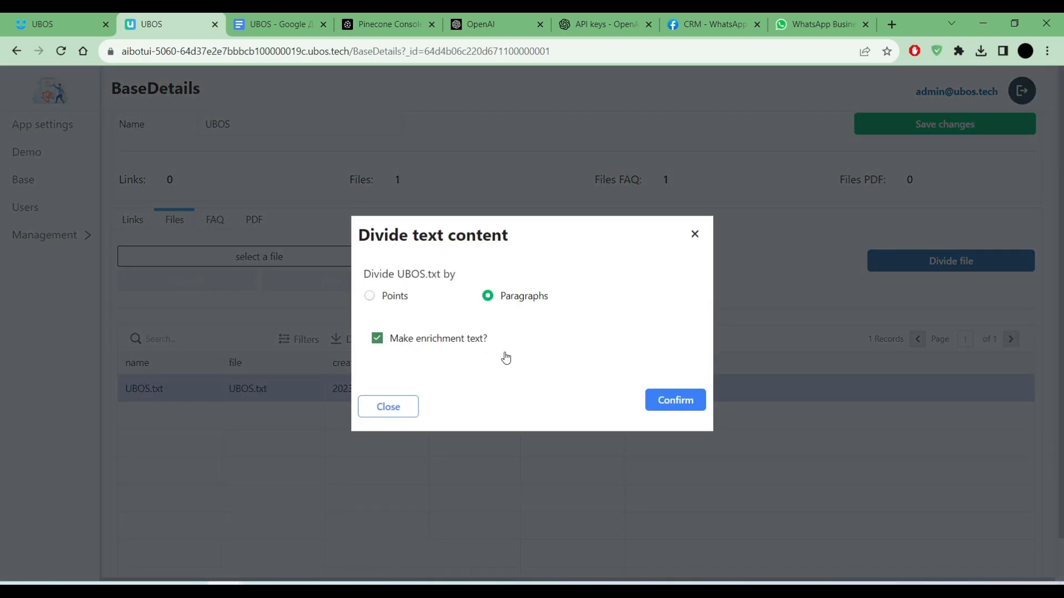
left_click(680, 402)
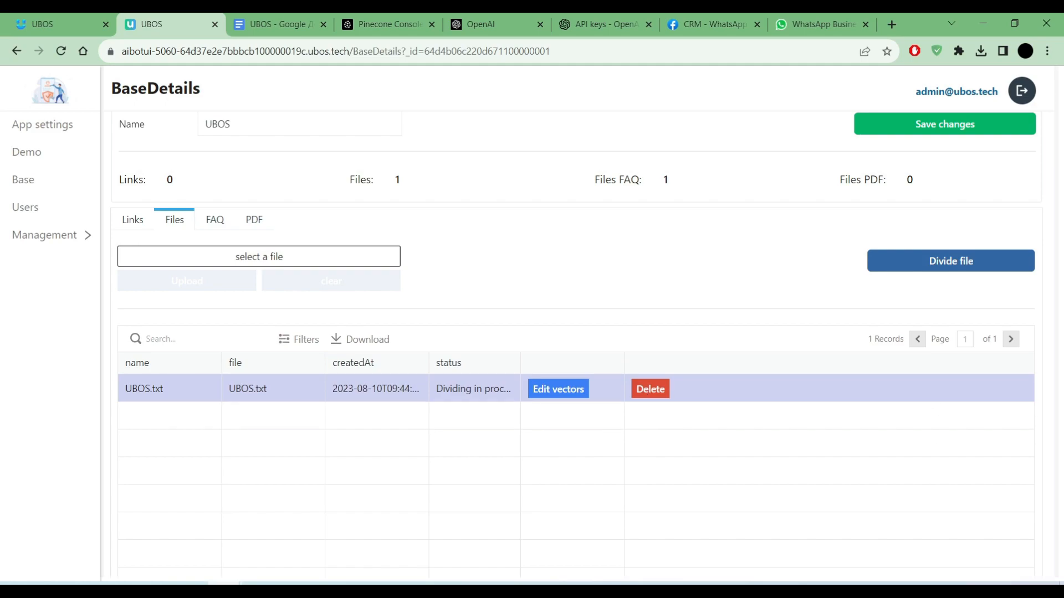
left_click(558, 389)
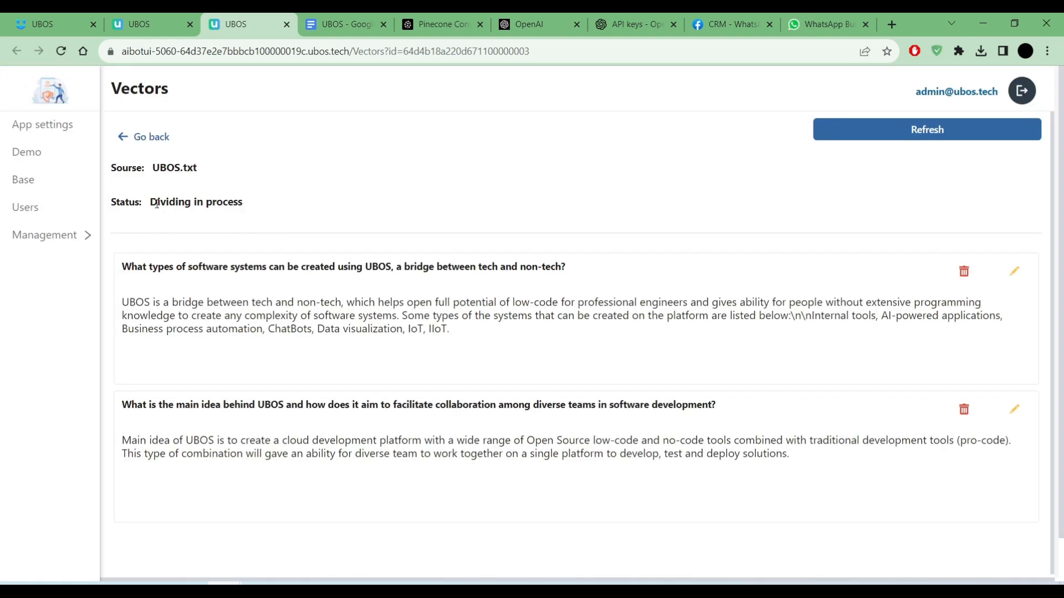
Examine the status, generated questions and paragraph answers in the UBOS.txt vectors, and return to the base details
mouse_move(157, 204)
left_mouse_down()
mouse_move(272, 205)
mouse_move(148, 203)
left_mouse_up()
left_click(410, 191)
scroll(409, 186, "down", 1)
triple_click(365, 213)
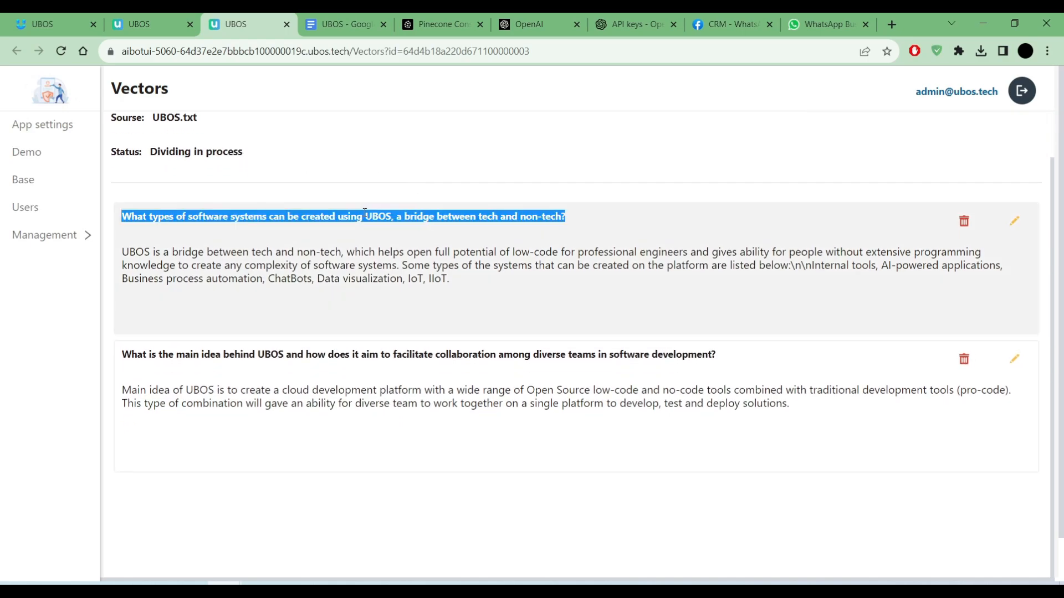
left_click_drag(453, 279, 143, 224)
triple_click(162, 217)
left_click(397, 186)
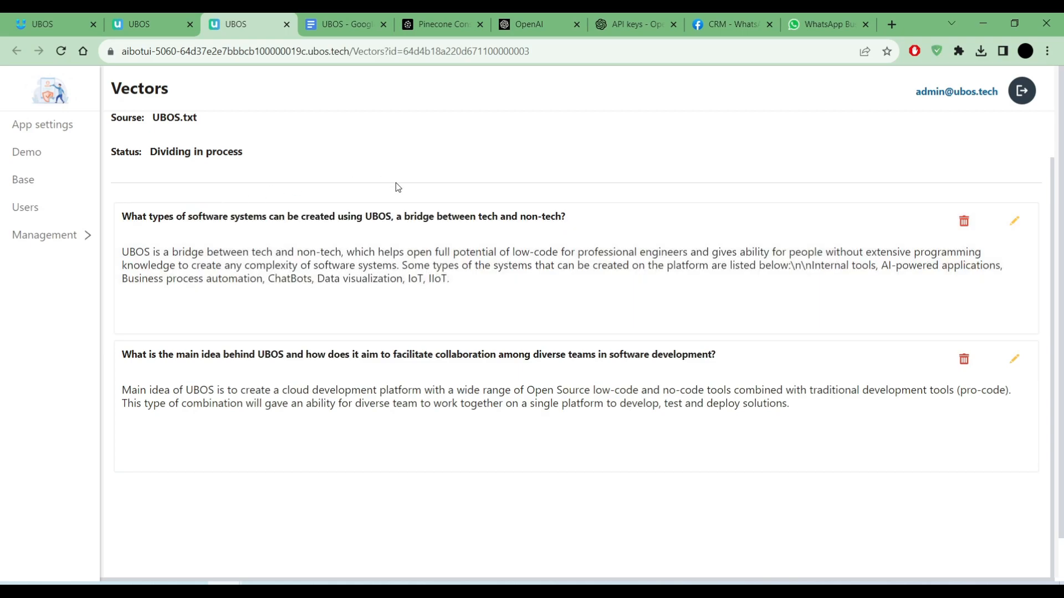
scroll(397, 202, "up", 1)
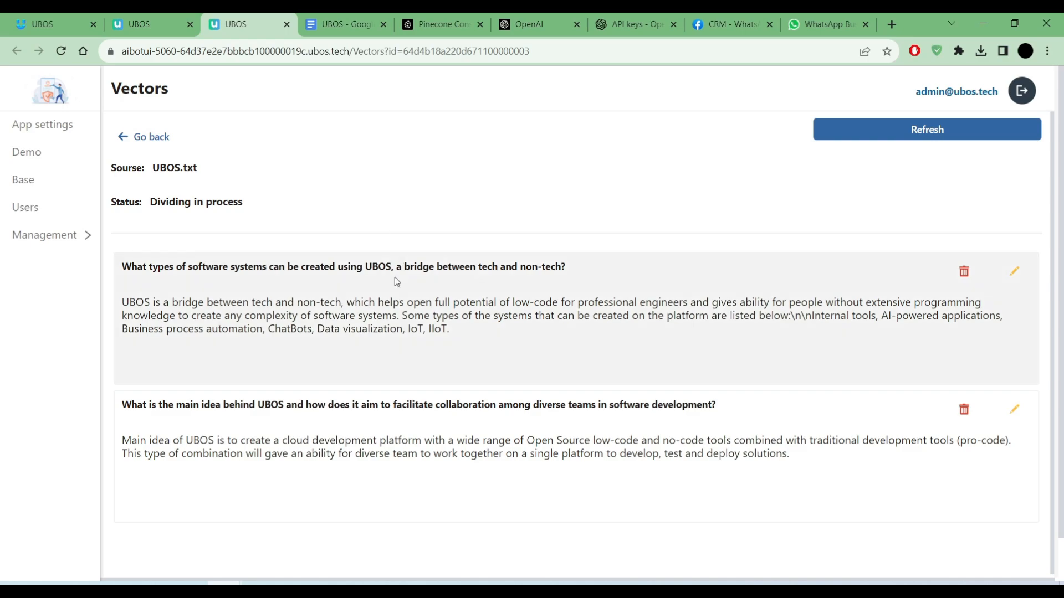
double_click(379, 272)
left_click(579, 263)
left_click_drag(555, 266, 503, 265)
left_click(503, 225)
scroll(553, 289, "down", 1)
scroll(555, 290, "up", 1)
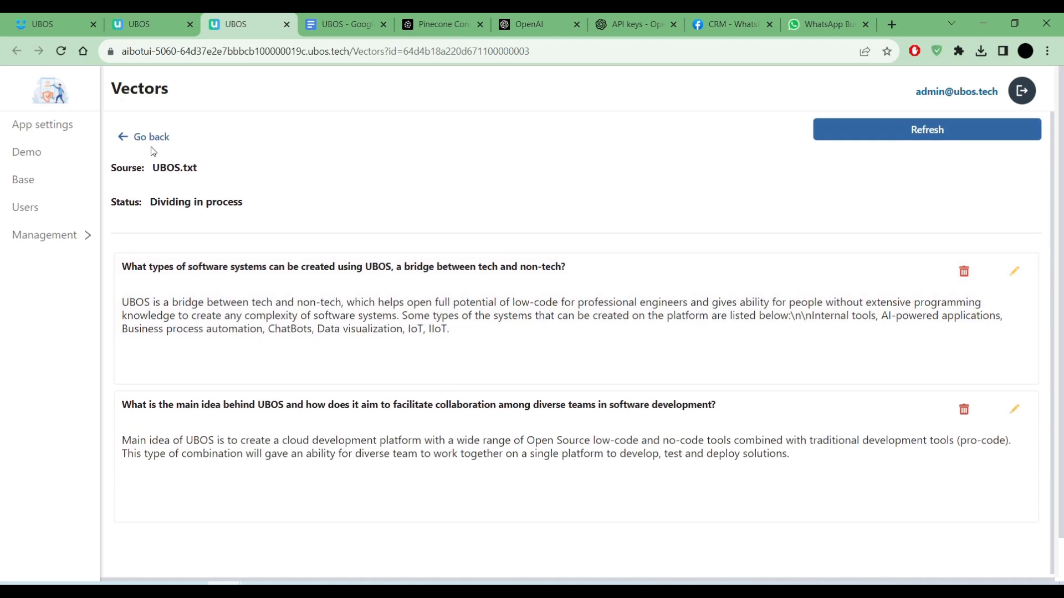
left_click(148, 137)
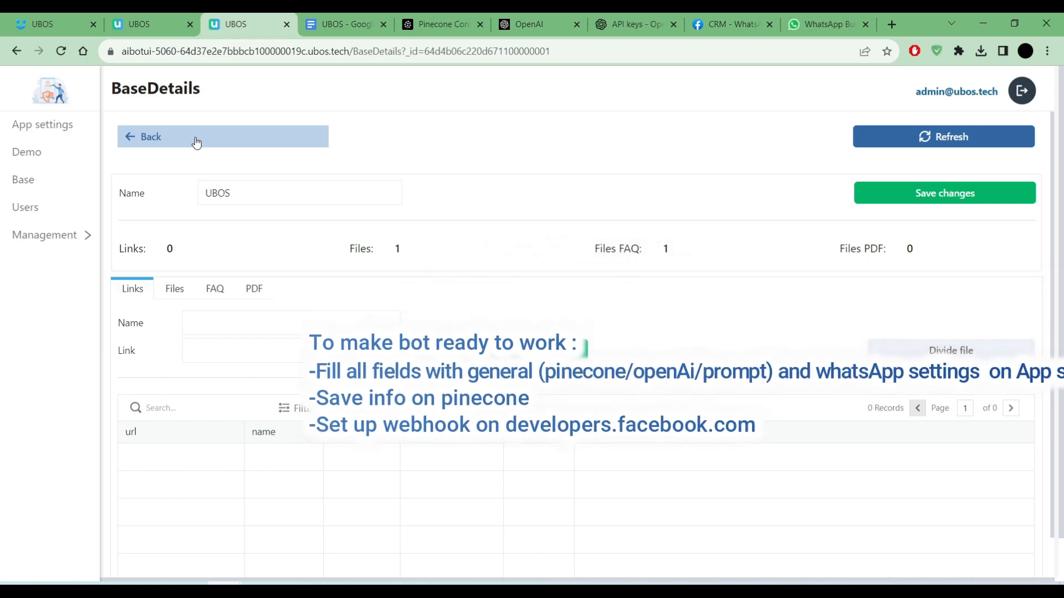
Review the General prompt and WhatsApp fields in the app settings, and check the webhook configuration in Meta for Developers
left_click(47, 129)
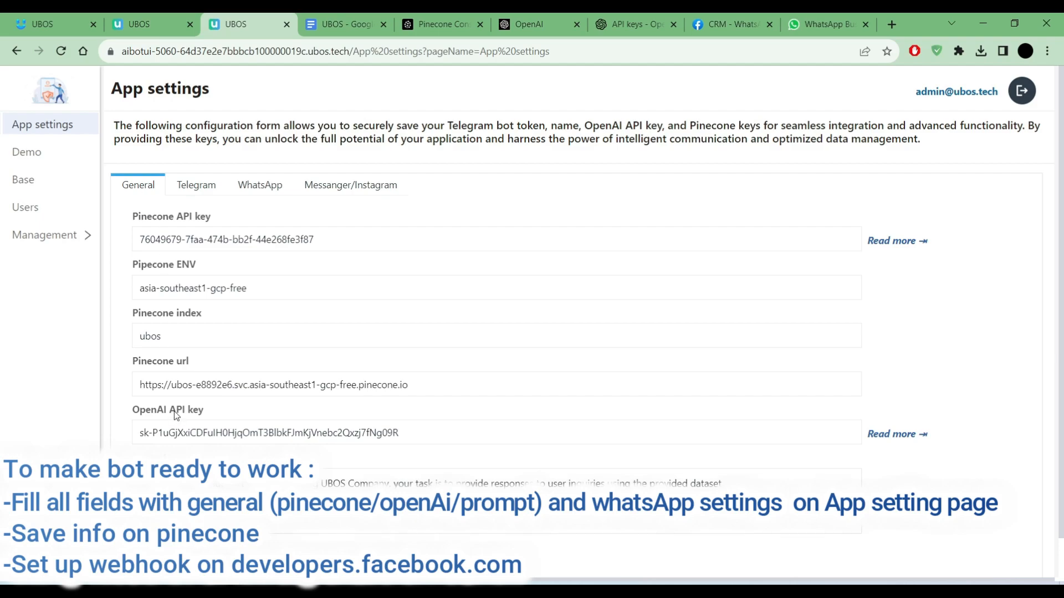
double_click(151, 458)
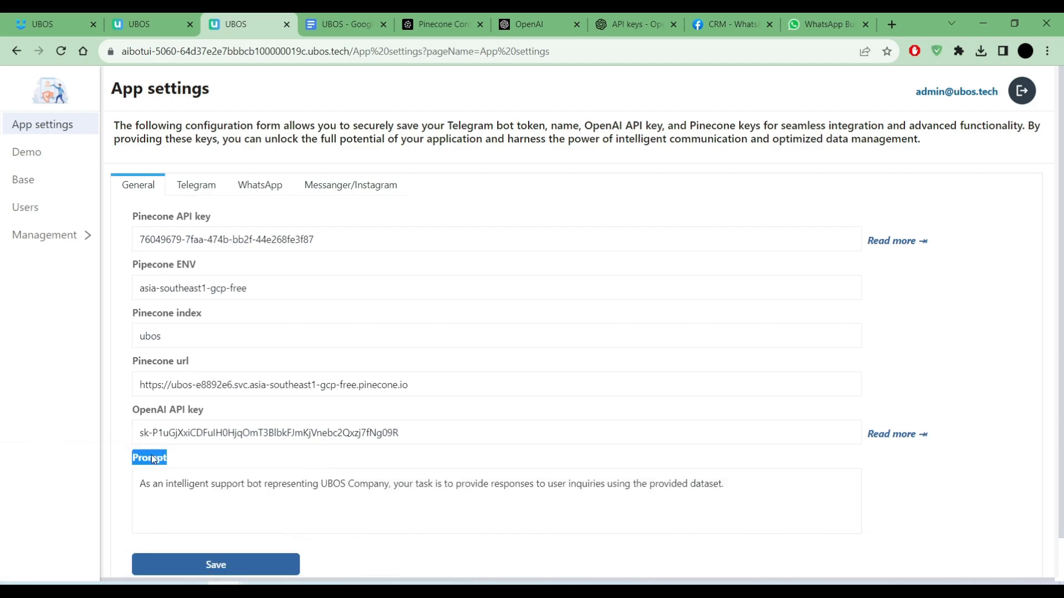
left_click(260, 185)
double_click(164, 218)
left_click(168, 277)
triple_click(171, 275)
left_click(466, 360)
left_click(727, 22)
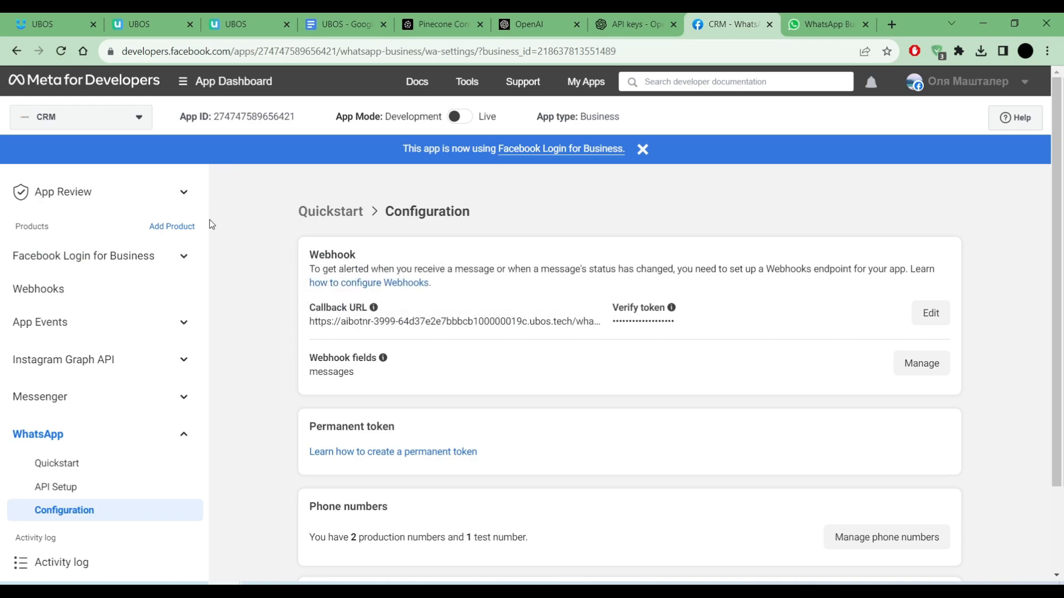
Return to the UBOS app, look through all three pages of the FAQ file 20answer.txt's vectors, and go back
left_click(151, 25)
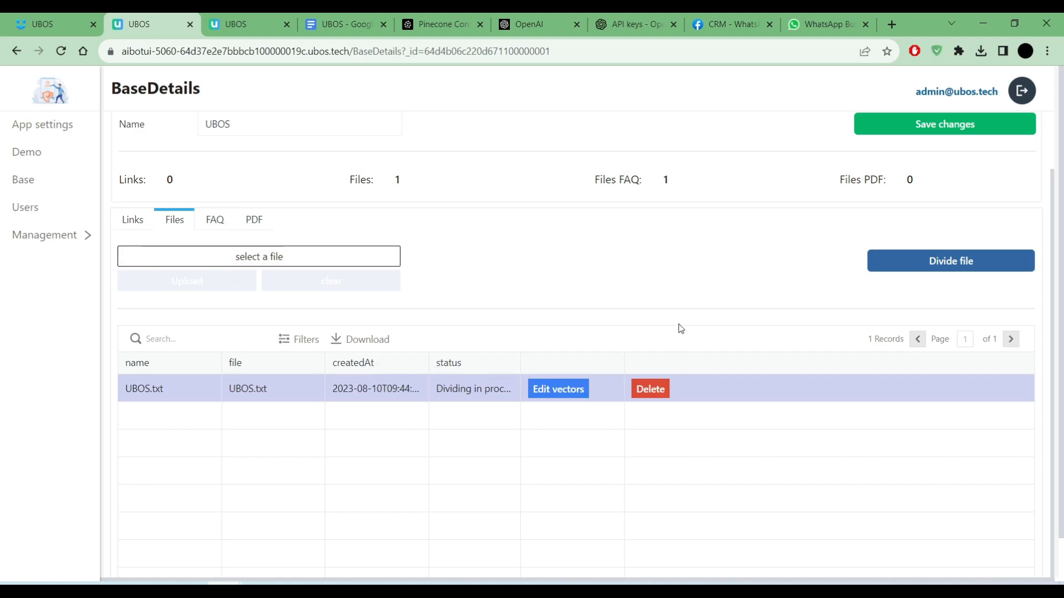
left_click(212, 220)
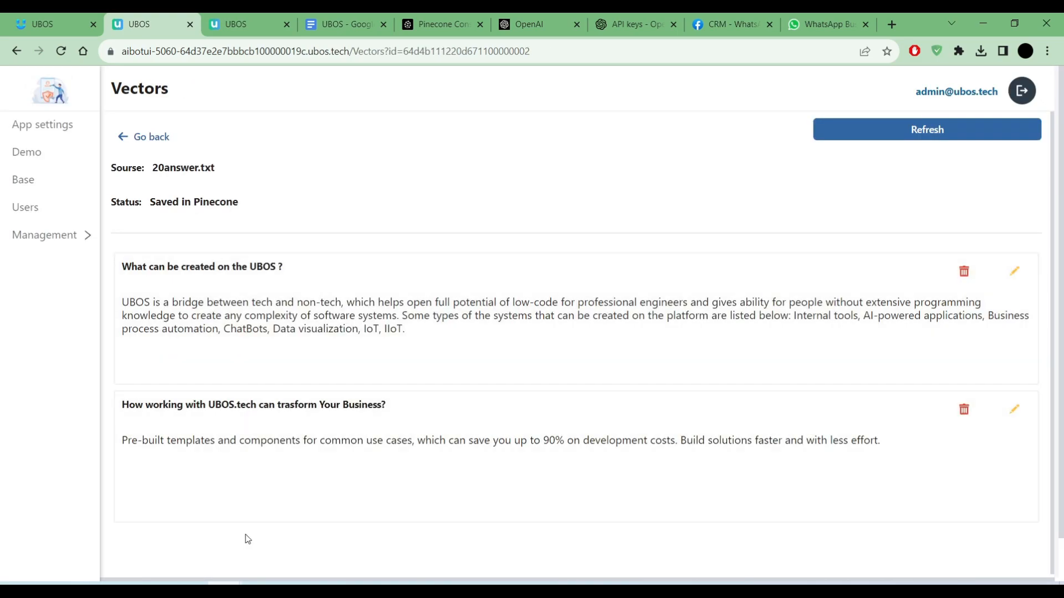
scroll(560, 430, "down", 2)
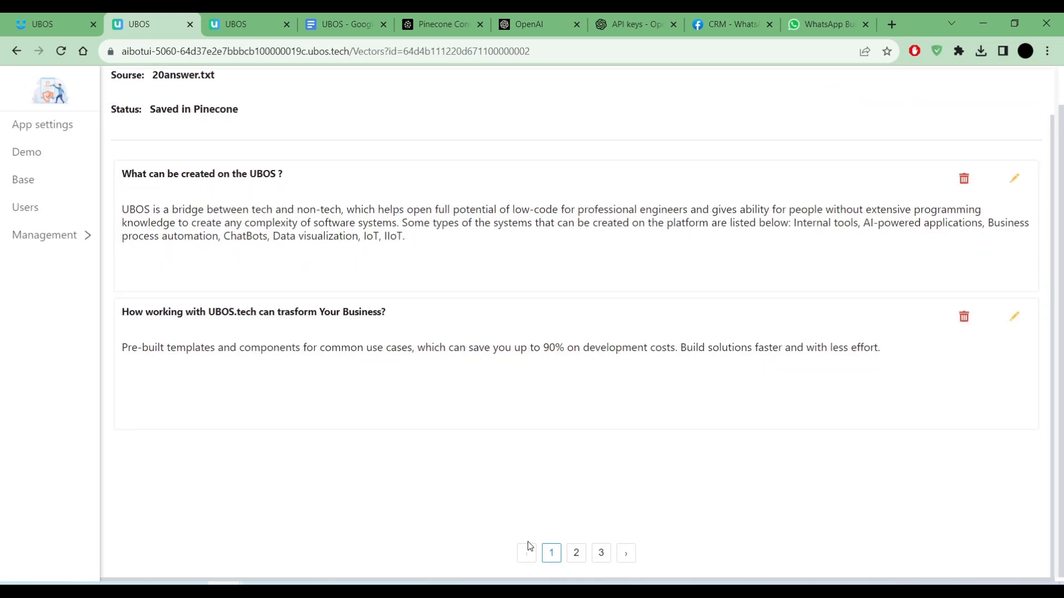
left_click(576, 553)
left_click(601, 553)
scroll(404, 457, "up", 2)
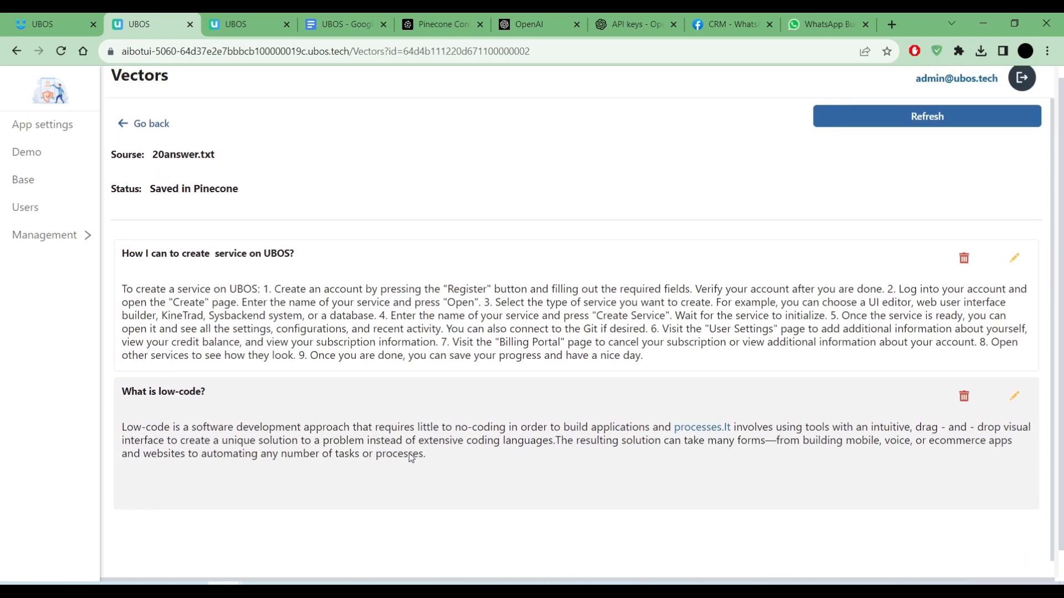
left_click(143, 120)
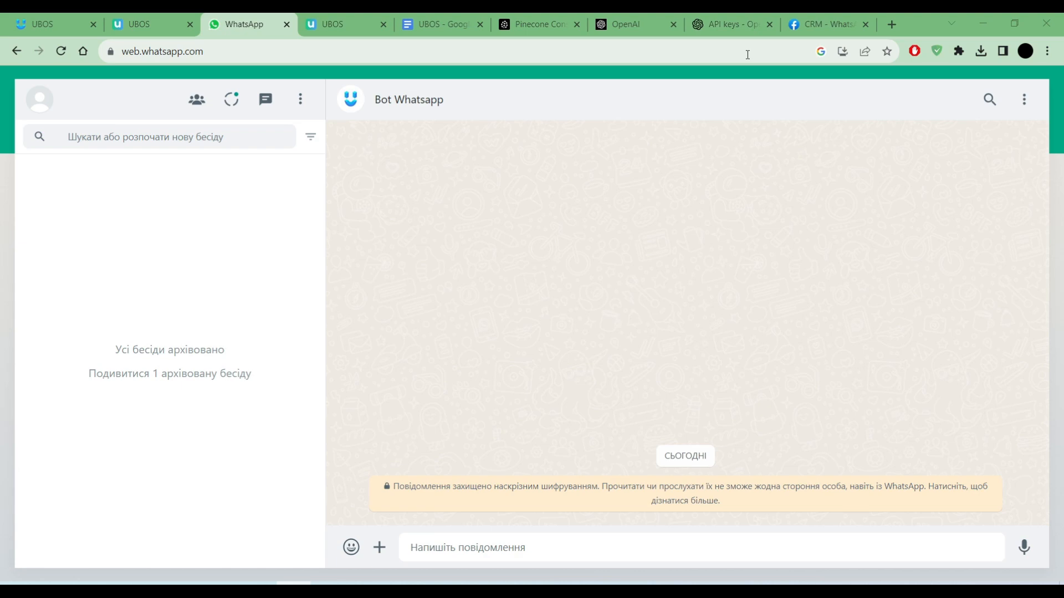
Search the WhatsApp Web contacts for "Bot Whatsapp"
left_click(198, 108)
left_click(28, 132)
left_click(87, 134)
type("Bot Whatsapp")
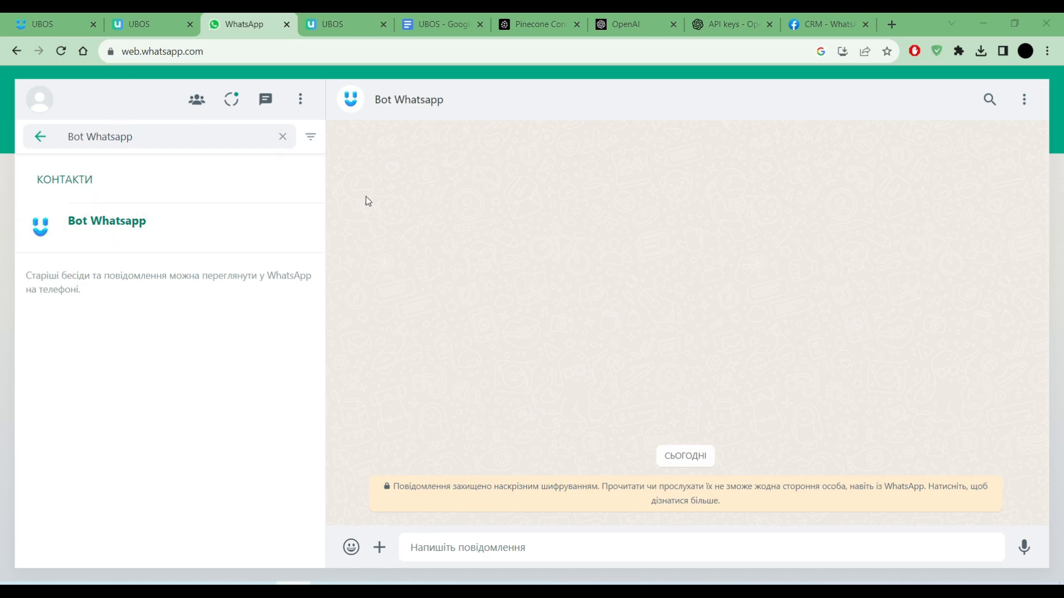
Switch to the UBOS app and view the WhatsApp list on the Users page
left_click(157, 26)
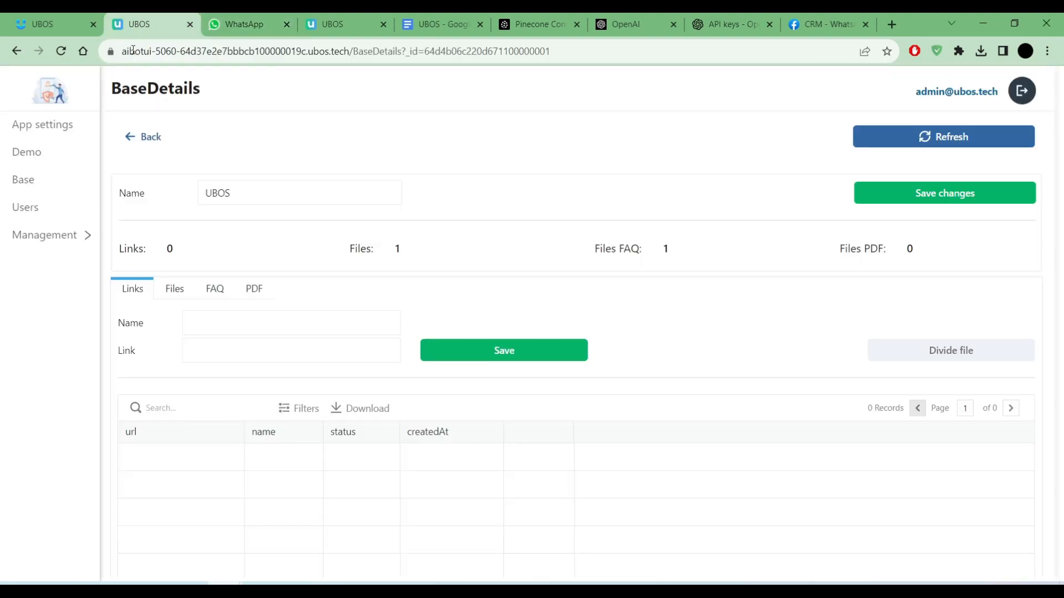
left_click(54, 215)
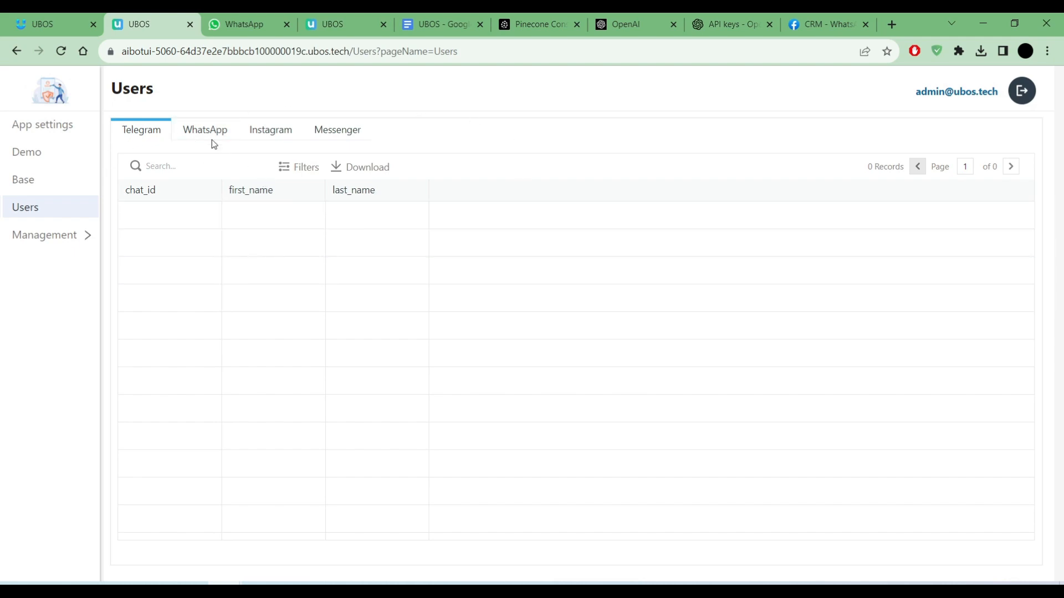
left_click(180, 131)
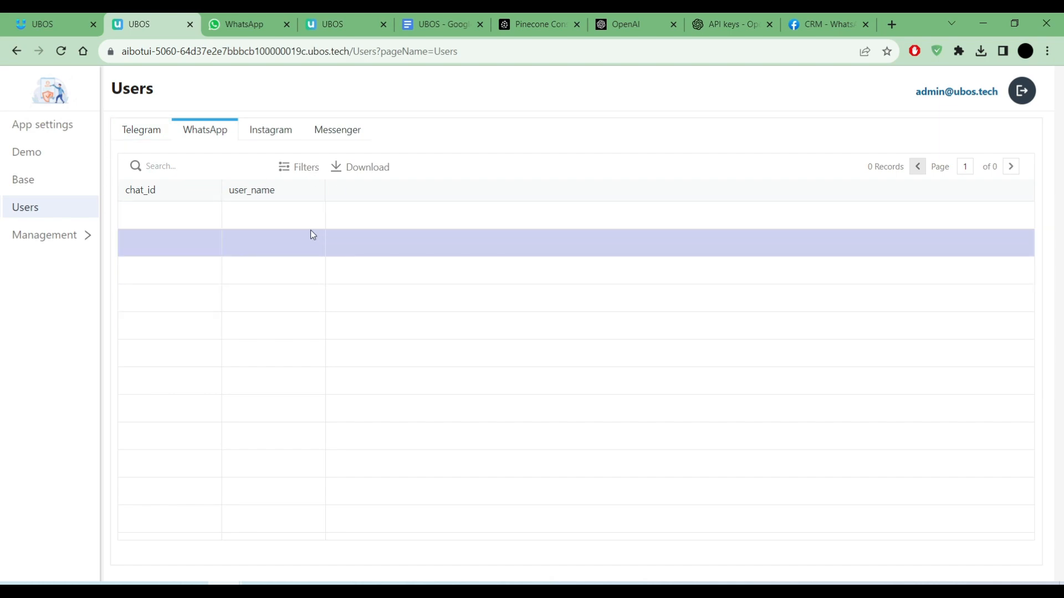
Switch to WhatsApp Web and send the message "Who are you?" to Bot Whatsapp
left_click(231, 16)
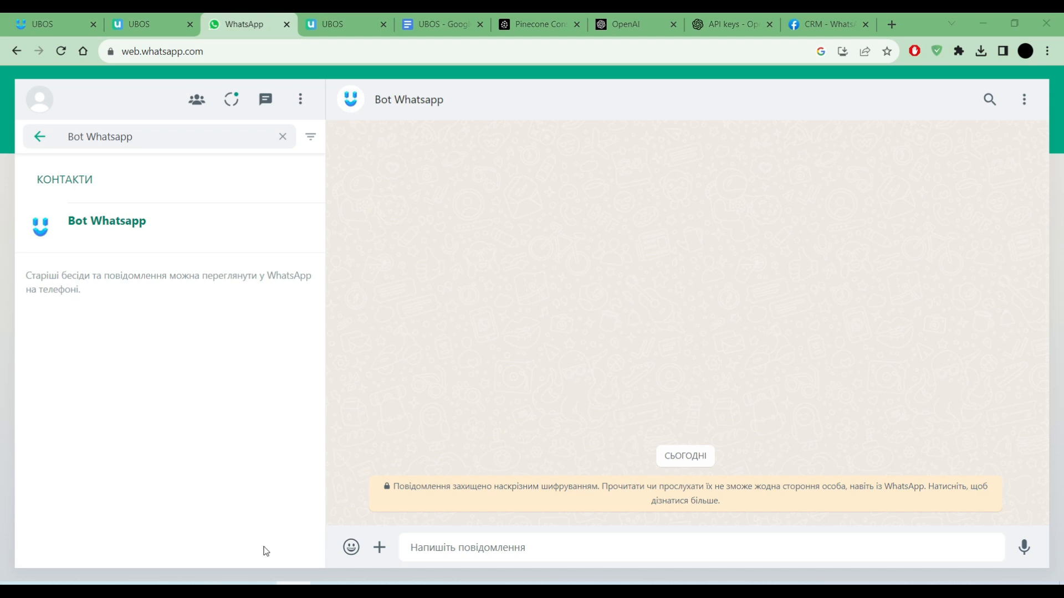
left_click(567, 551)
type("Who are ")
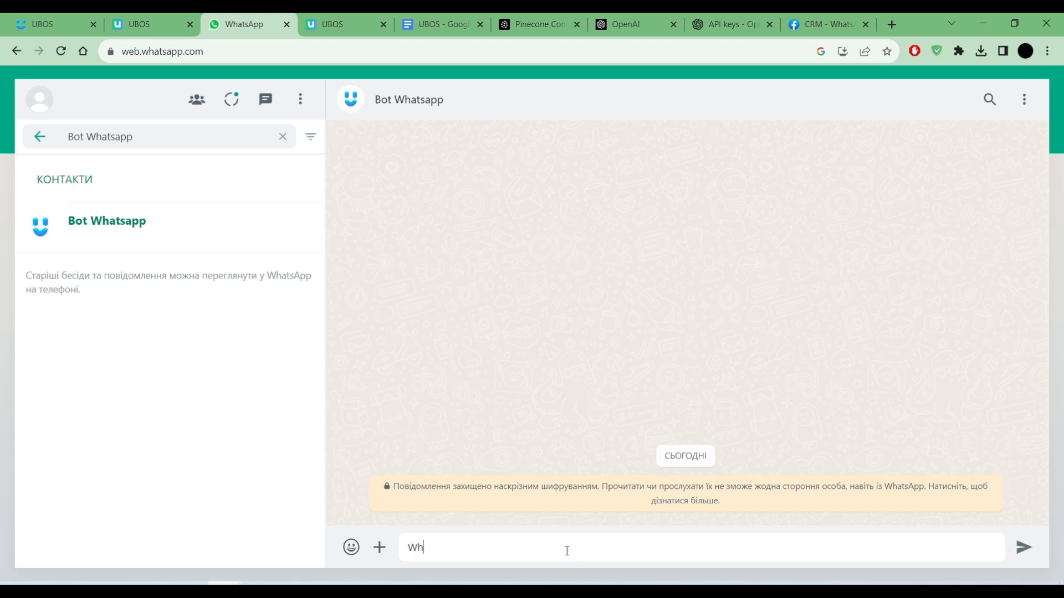
type("you?")
key("Return")
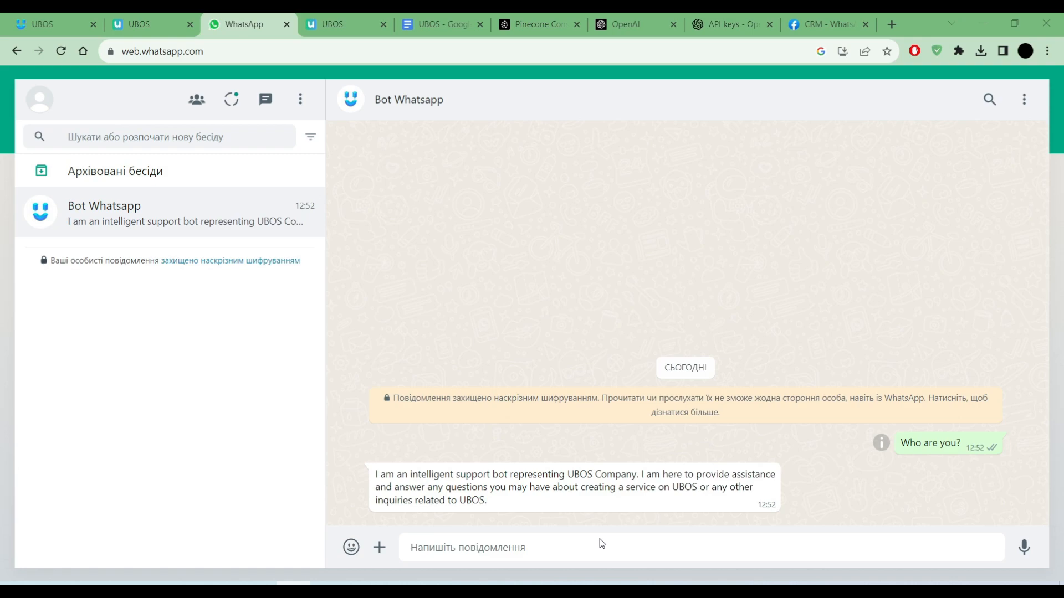
Ask the bot "What is UBOS?" in the WhatsApp chat
left_click(582, 544)
type("What is ")
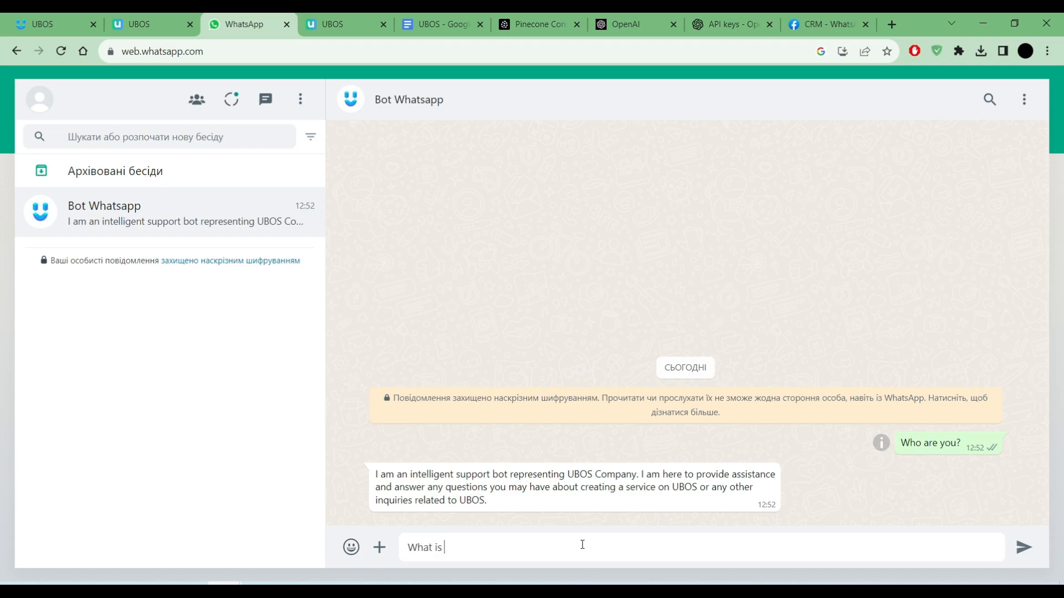
type("UBOS?")
key("Return")
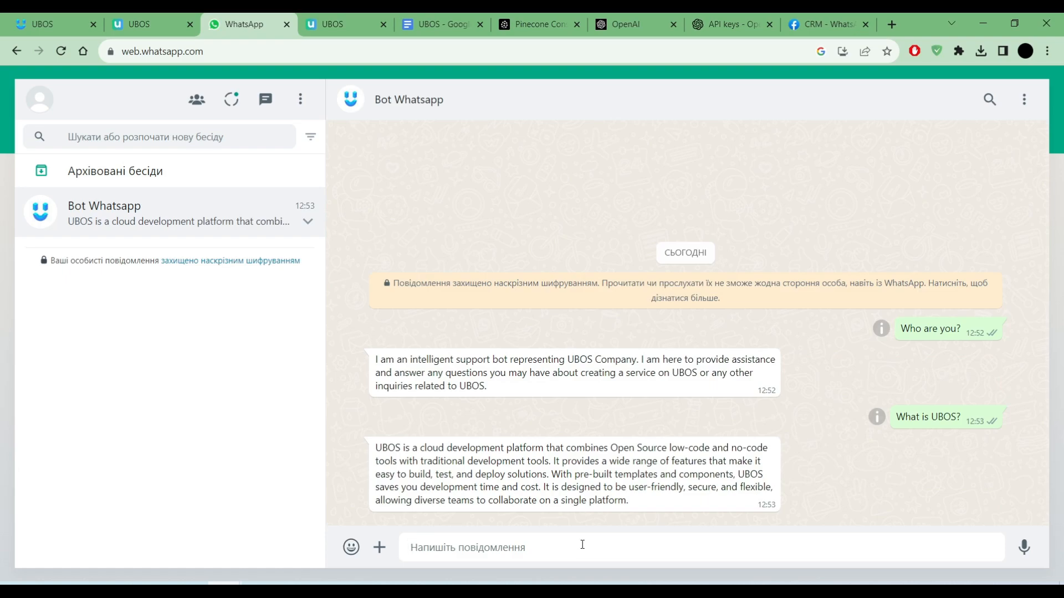
Ask the bot "How create account on UBOS?" and read through its reply
type("Ho")
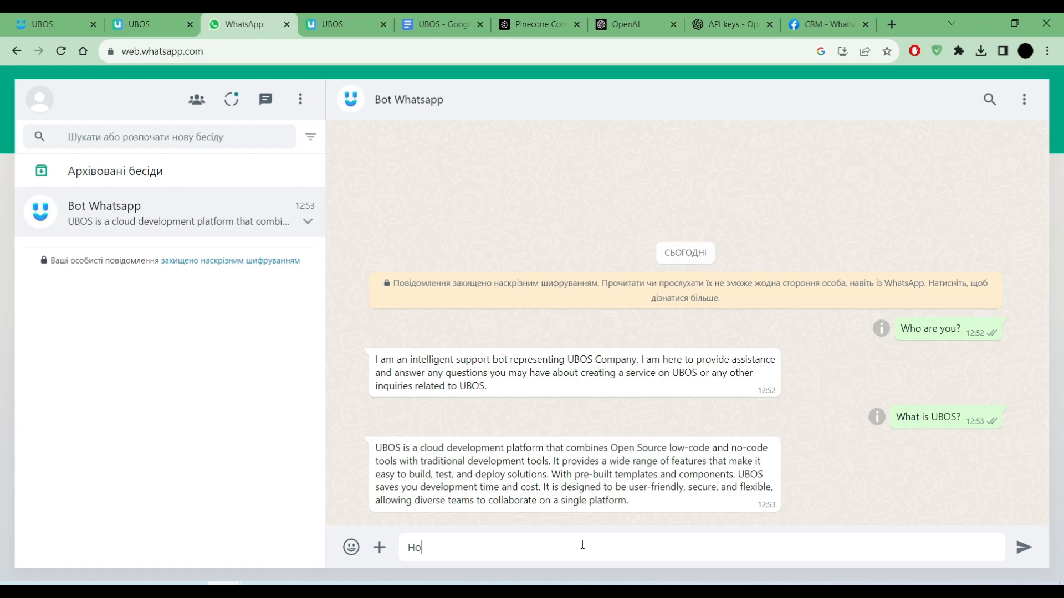
type("w create account on UBO")
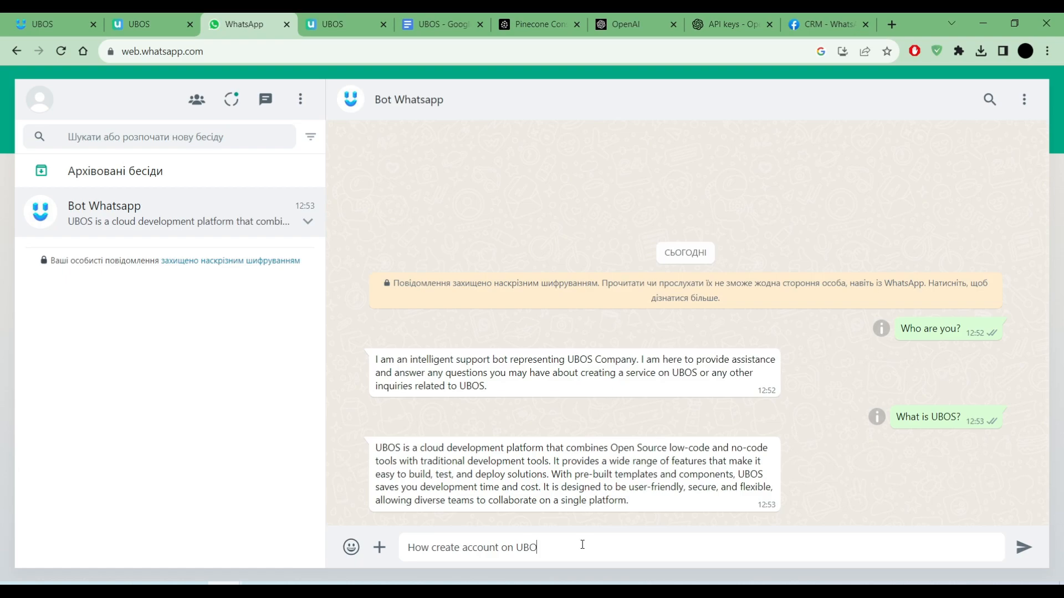
type("S?")
key("Return")
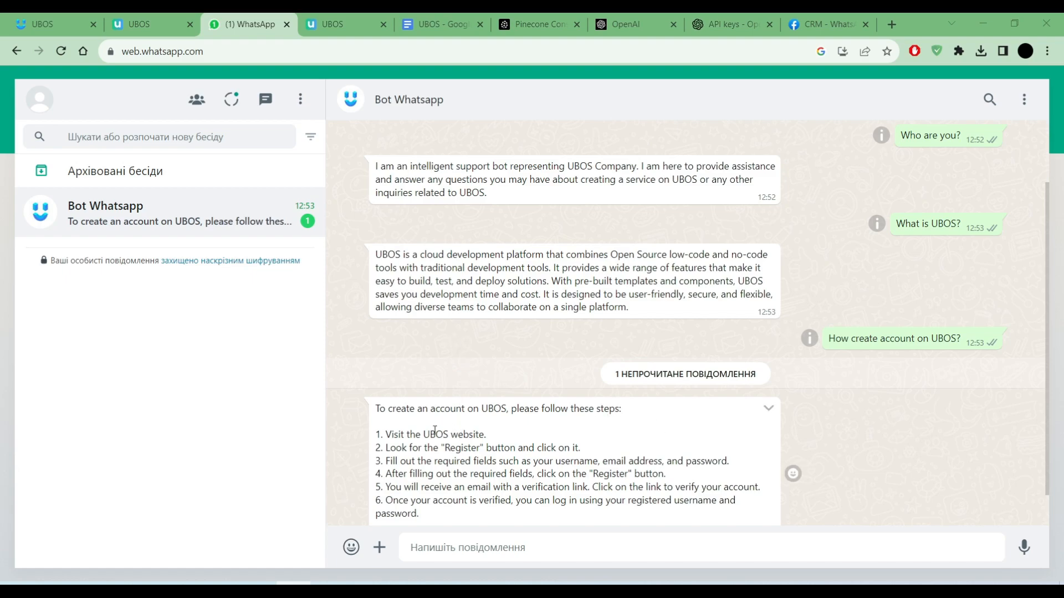
left_click_drag(391, 434, 463, 435)
left_click(495, 439)
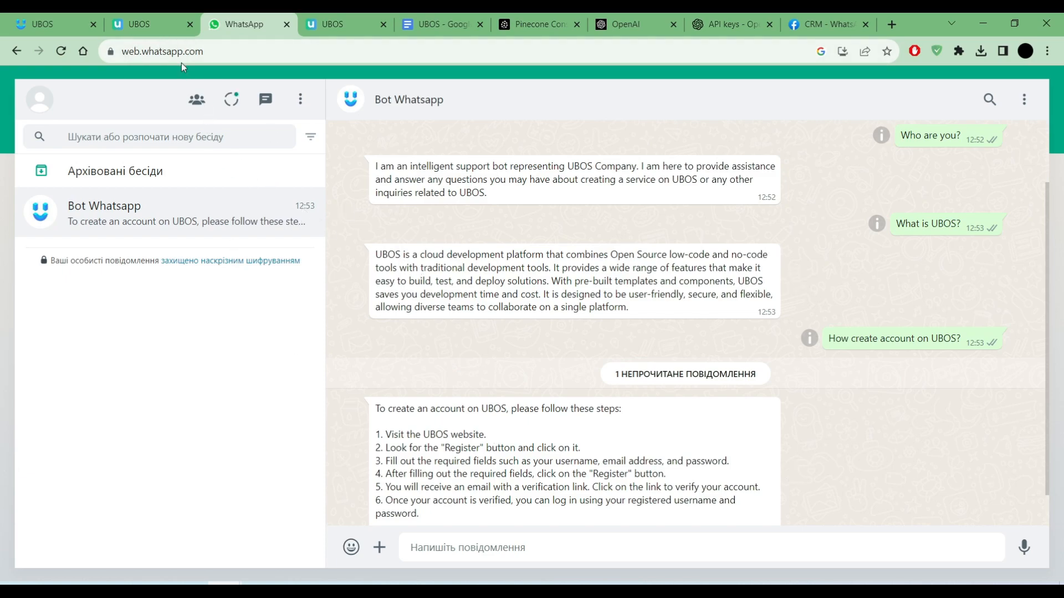
Switch back to the UBOS app, reload the Users page and show its WhatsApp users
left_click(167, 28)
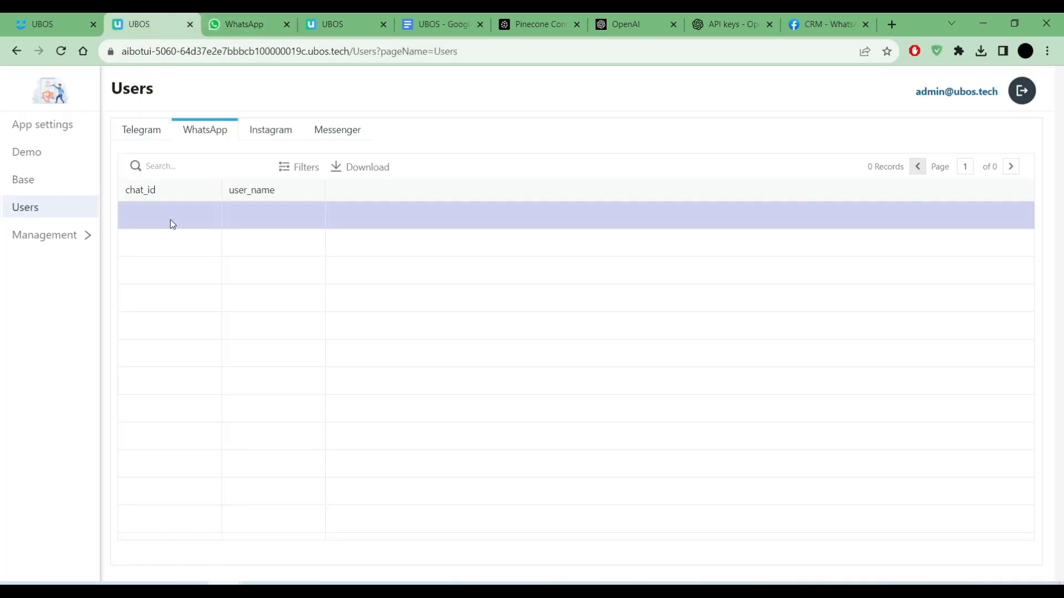
left_click(238, 24)
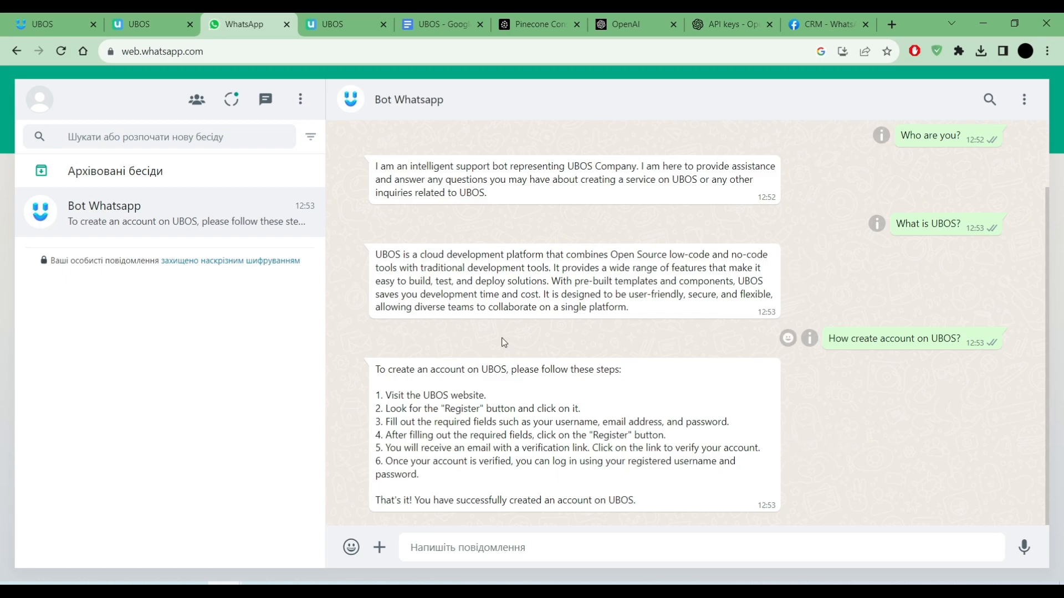
left_click(153, 26)
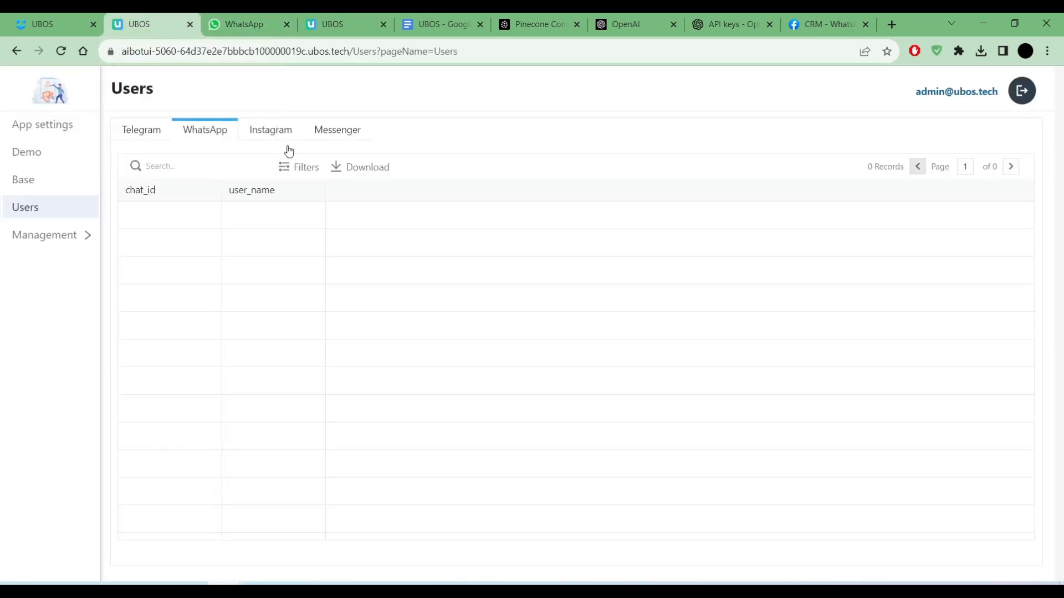
left_click(61, 51)
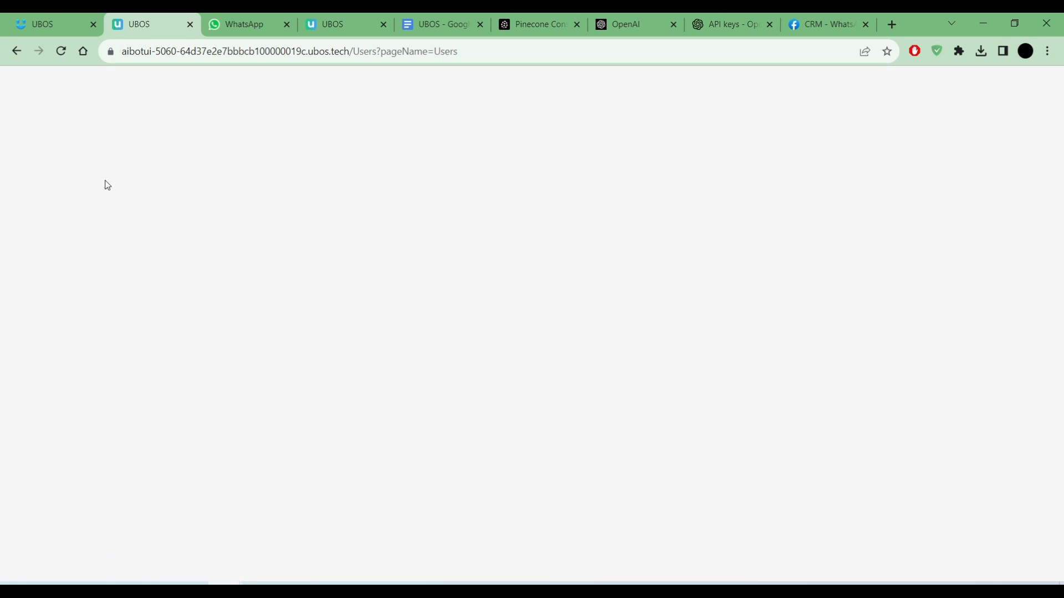
left_click(203, 136)
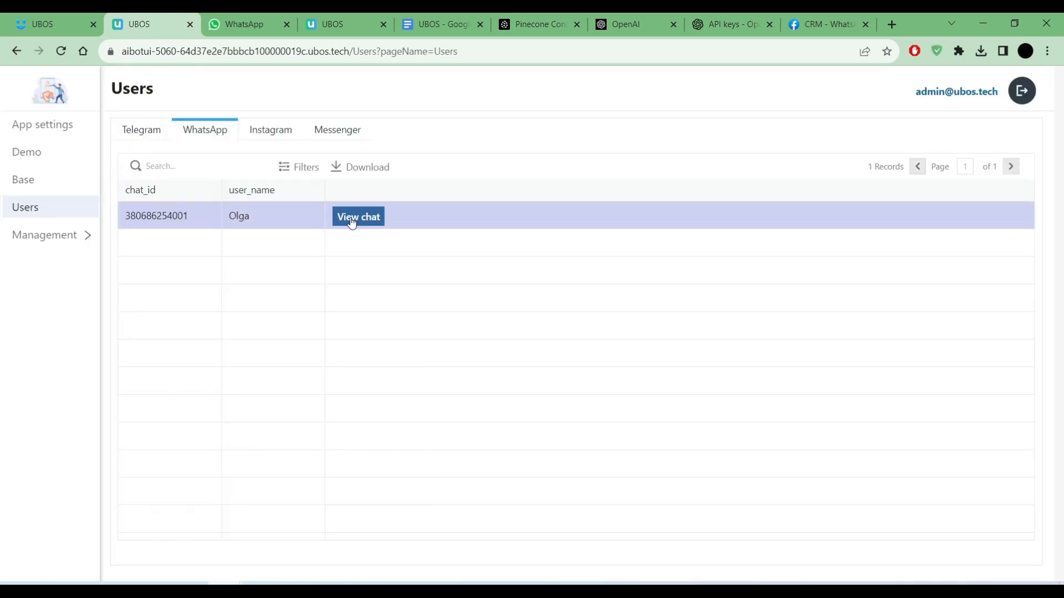
Open the WhatsApp user's chat history and review the recorded questions and bot answers
left_click(359, 217)
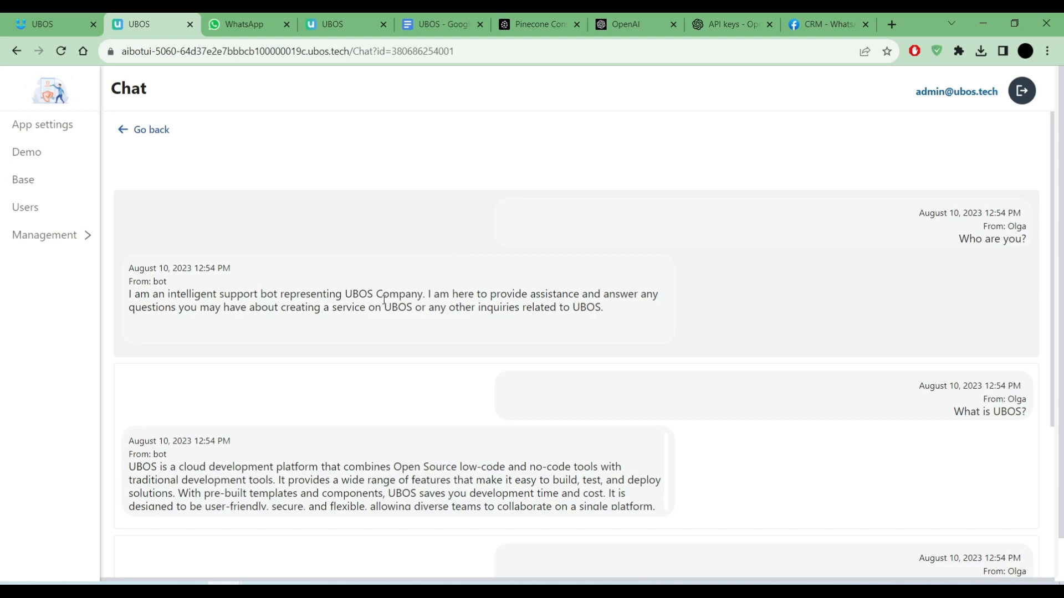
scroll(443, 304, "down", 5)
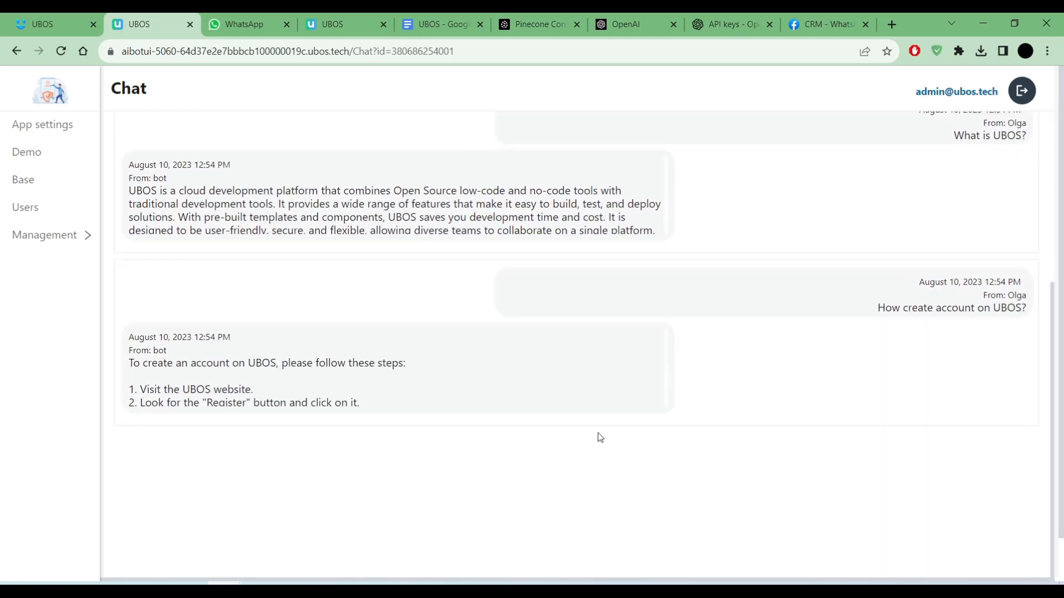
scroll(577, 439, "up", 5)
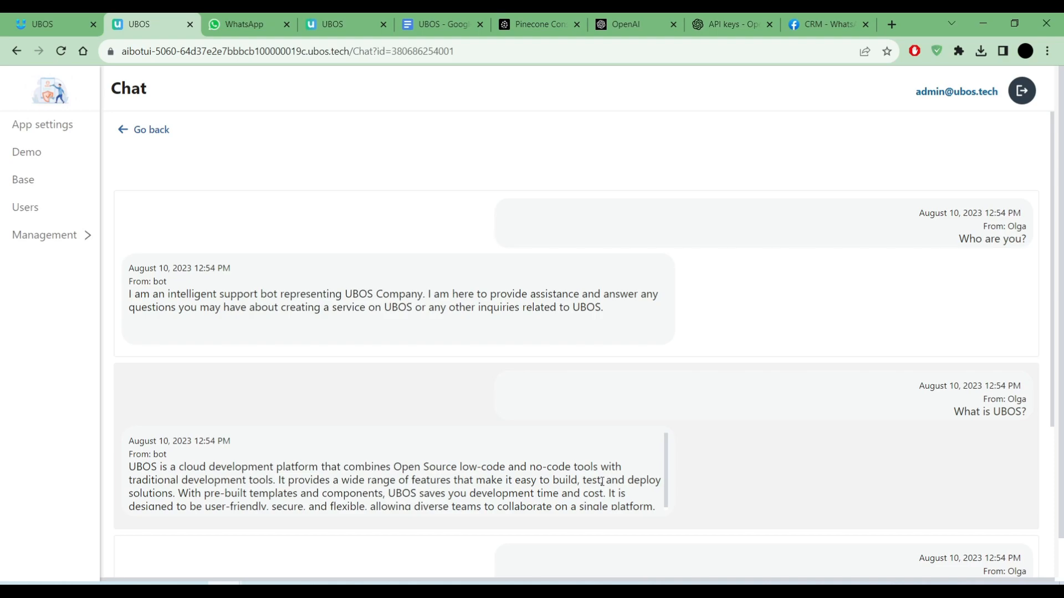
scroll(582, 464, "down", 1)
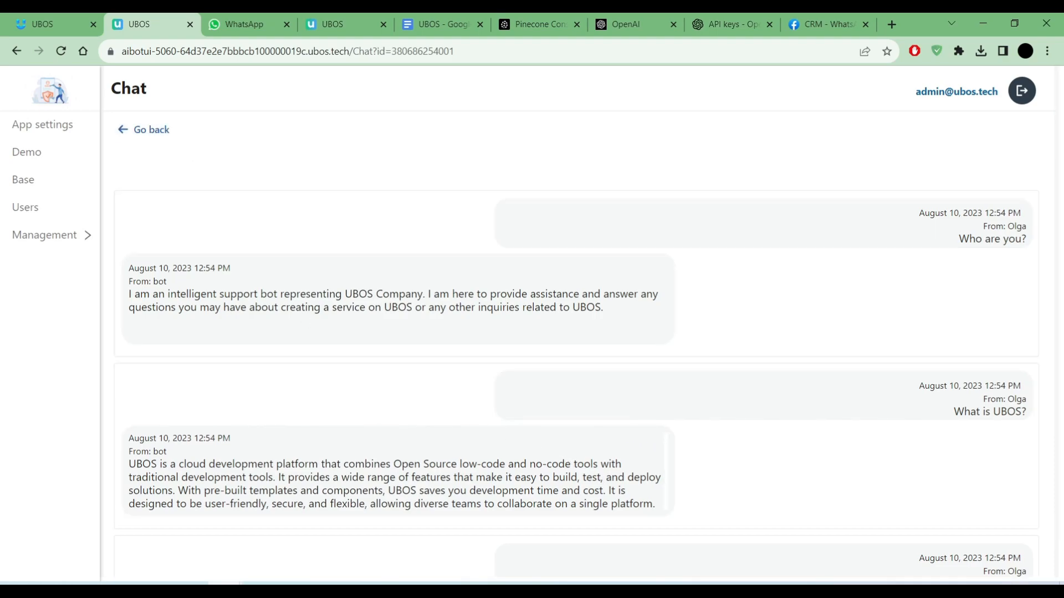